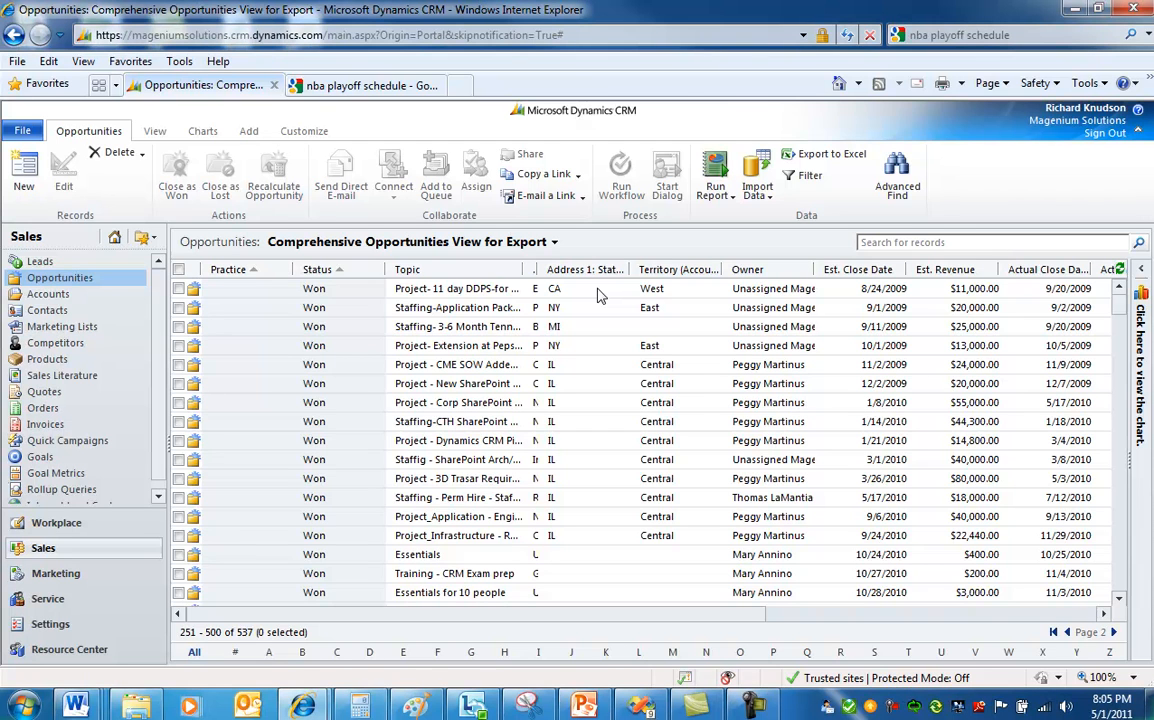
Select an opportunity in the export view, open Advanced Find, and download its Fetch XML.
left_click(600, 292)
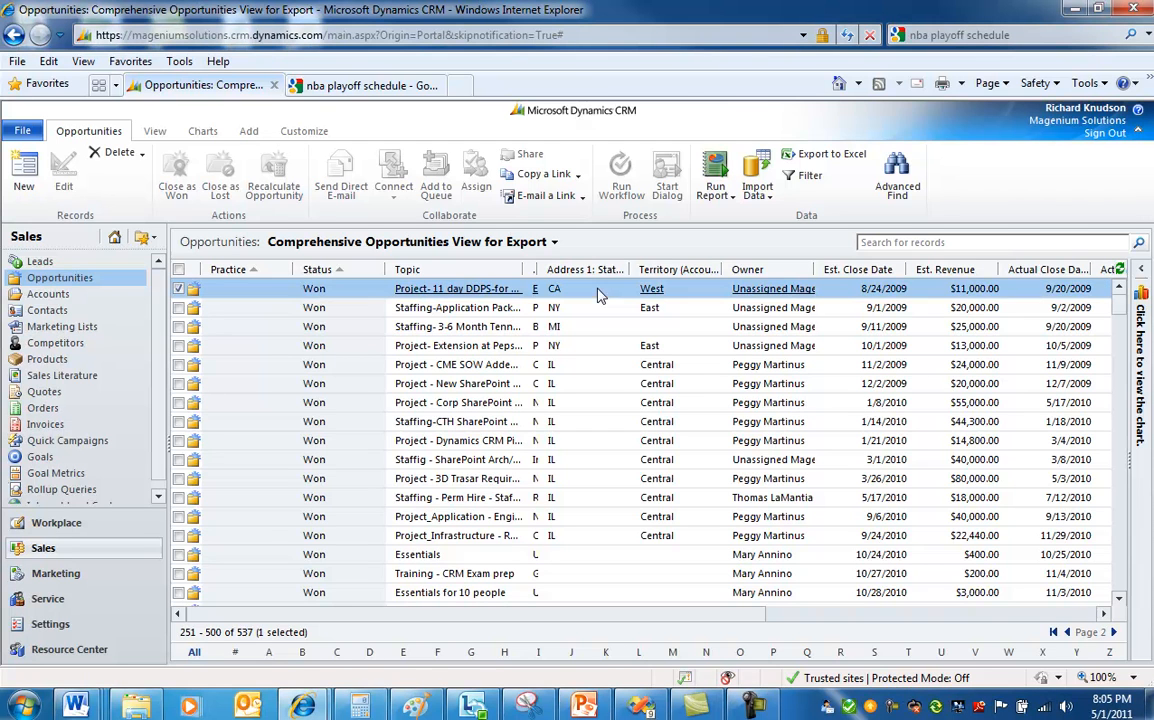
left_click(897, 172)
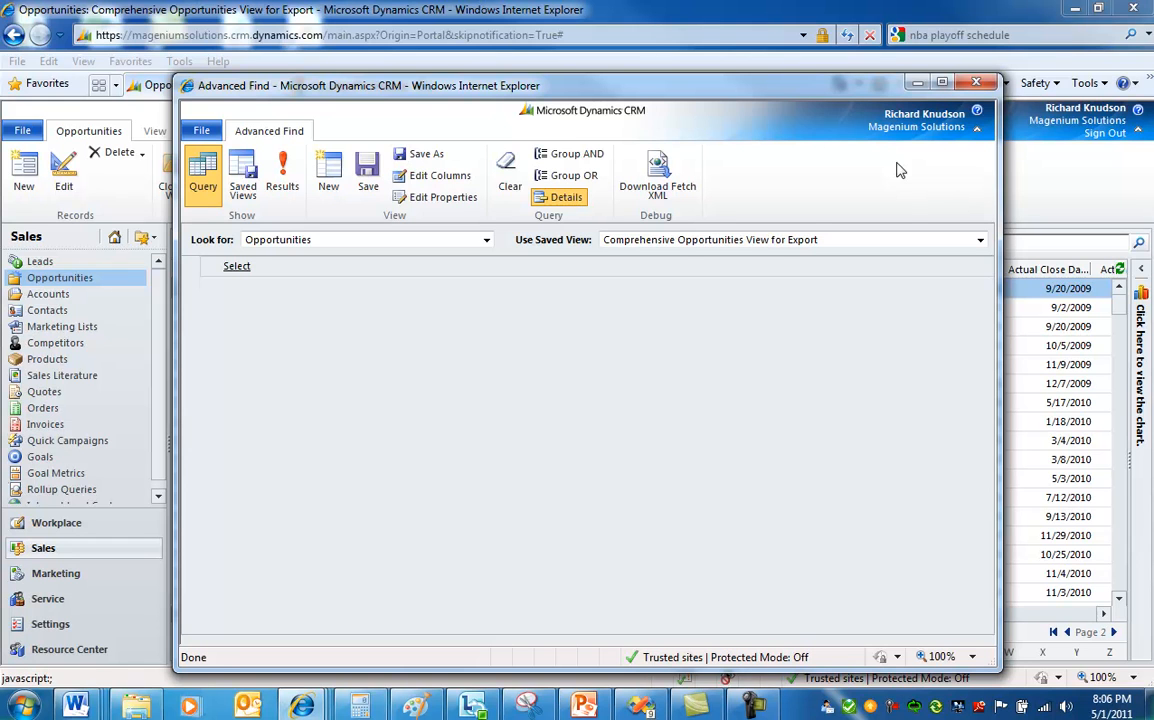
left_click(658, 163)
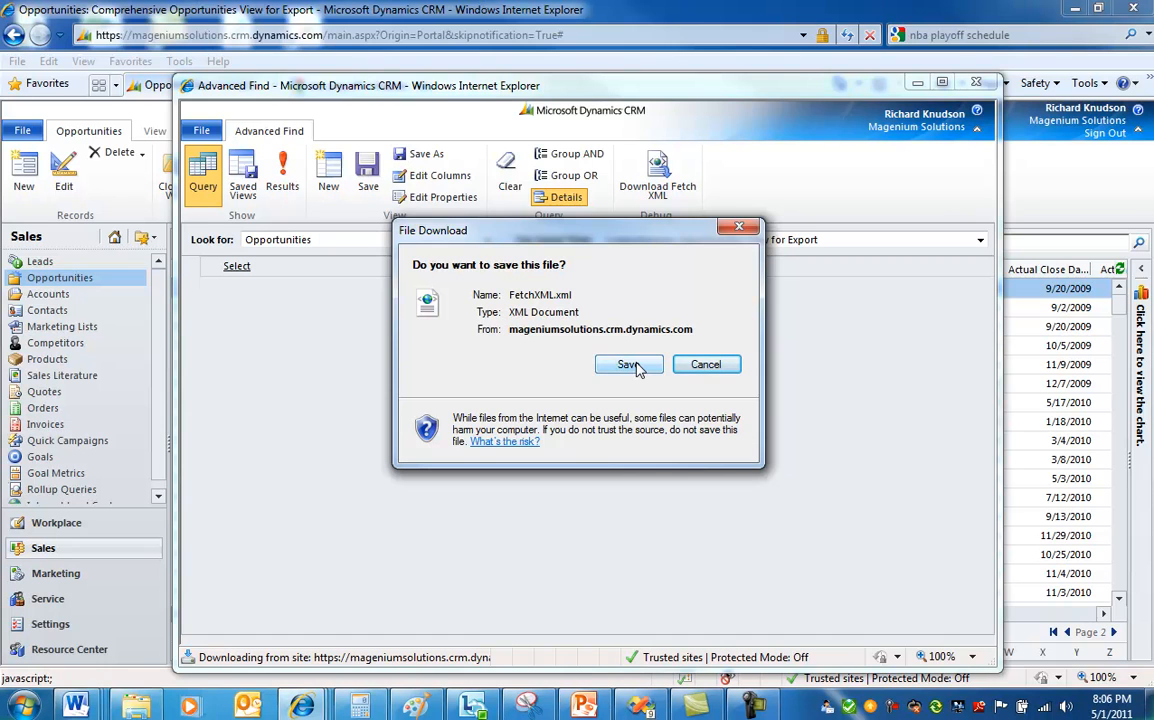
Save the Fetch XML file as FetchXML -- All Opportunities.xml in Data Sources, replacing the existing file.
left_click(636, 367)
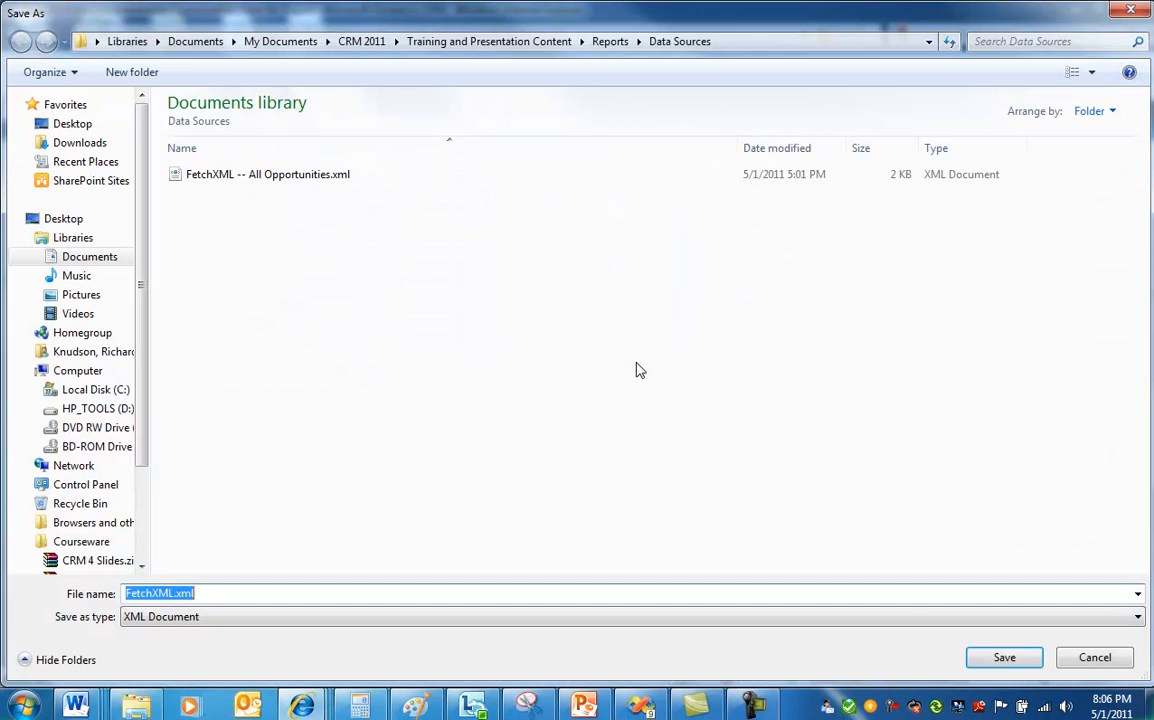
left_click(288, 187)
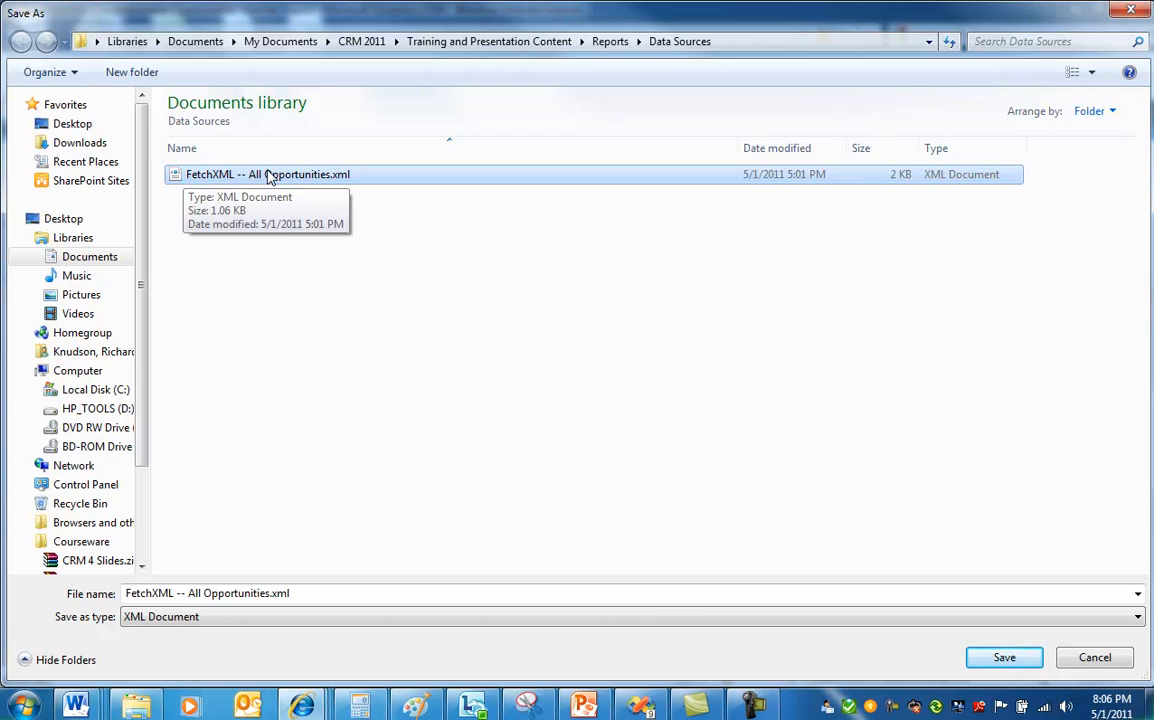
left_click(1002, 656)
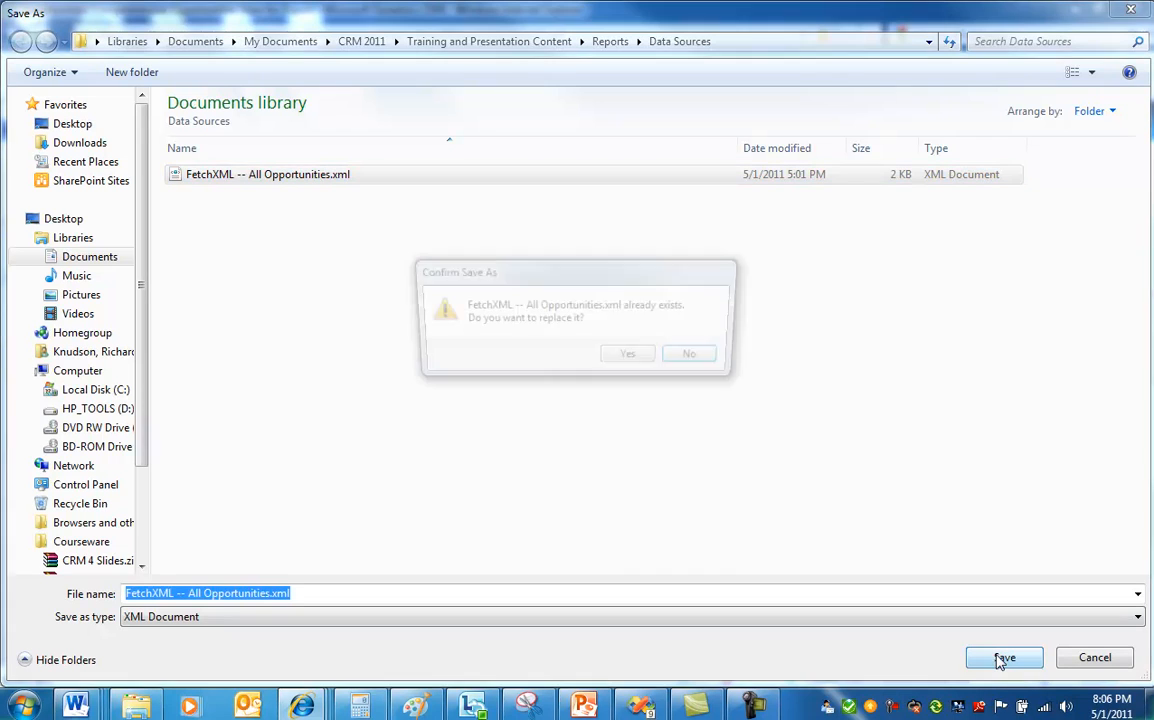
left_click(634, 358)
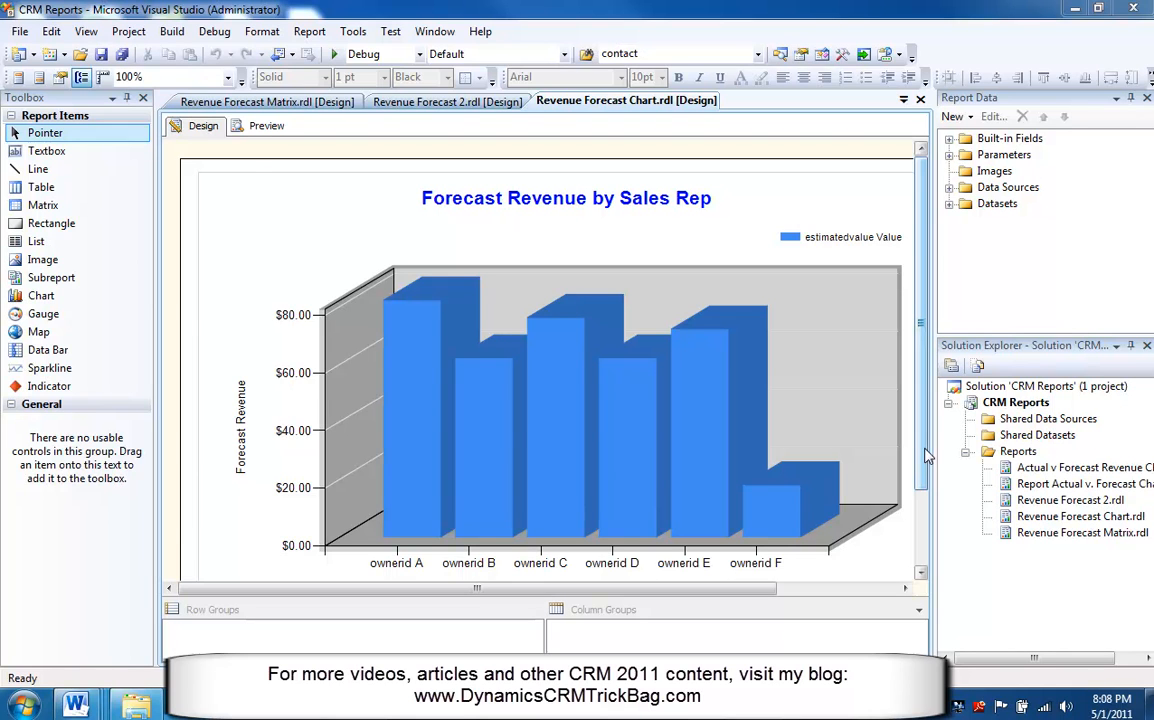
left_click(20, 32)
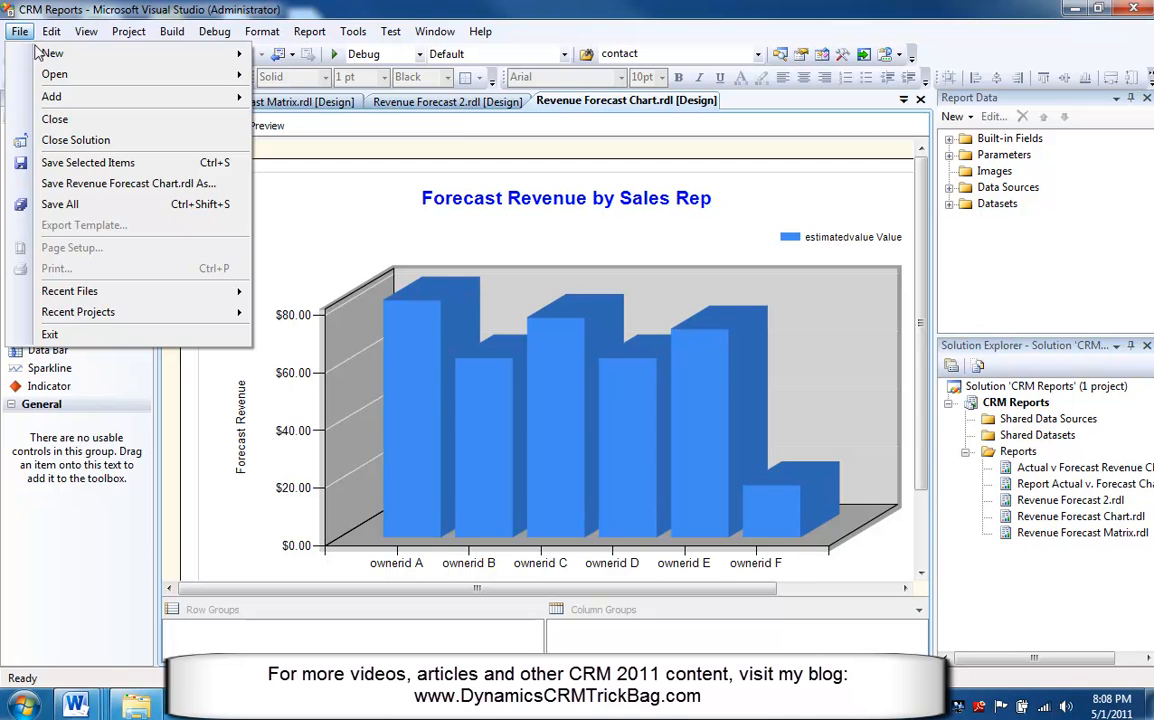
mouse_move(60, 56)
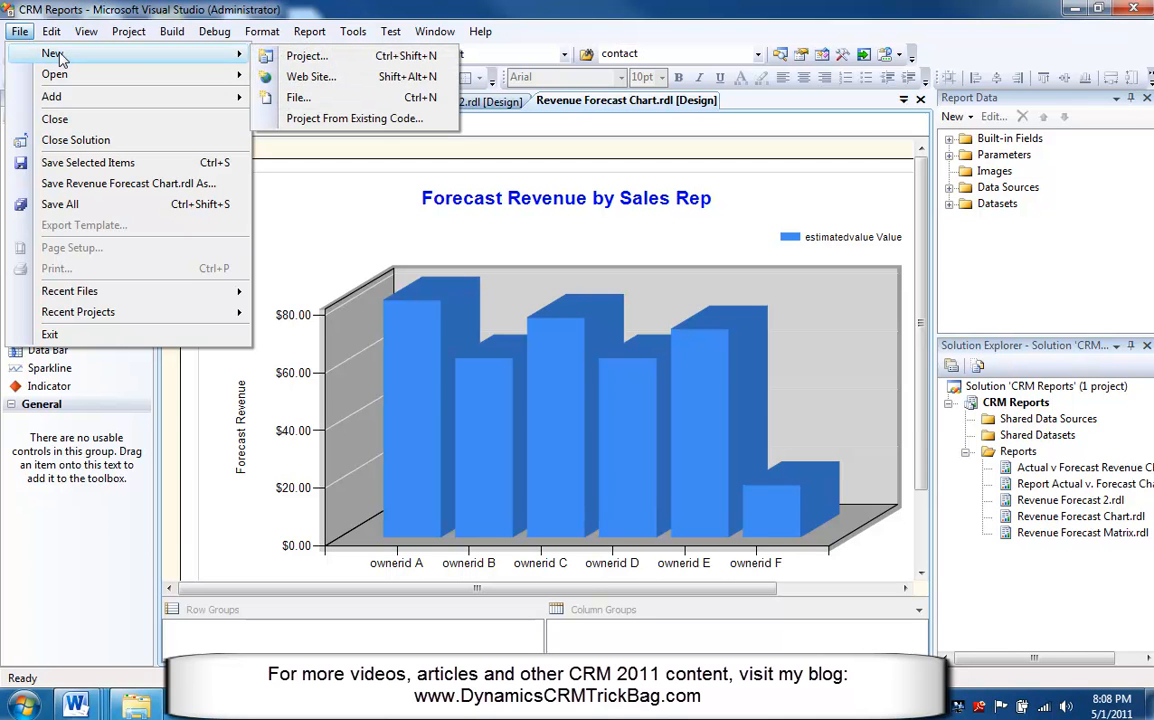
left_click(312, 57)
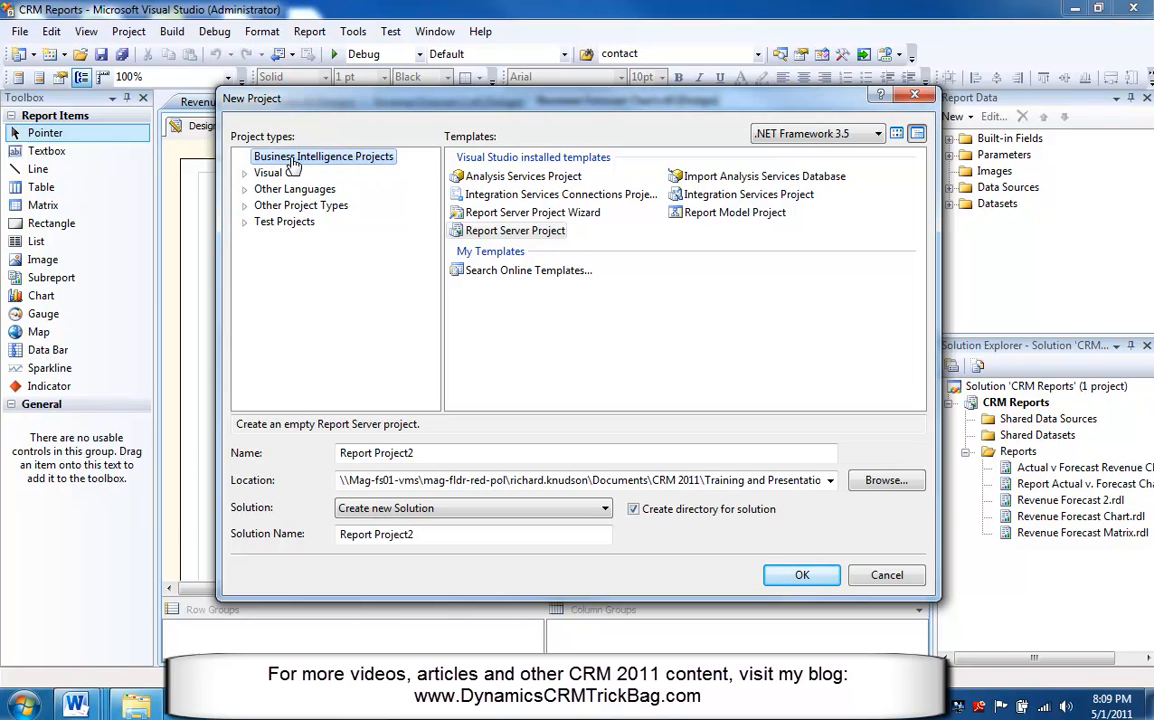
left_click(515, 231)
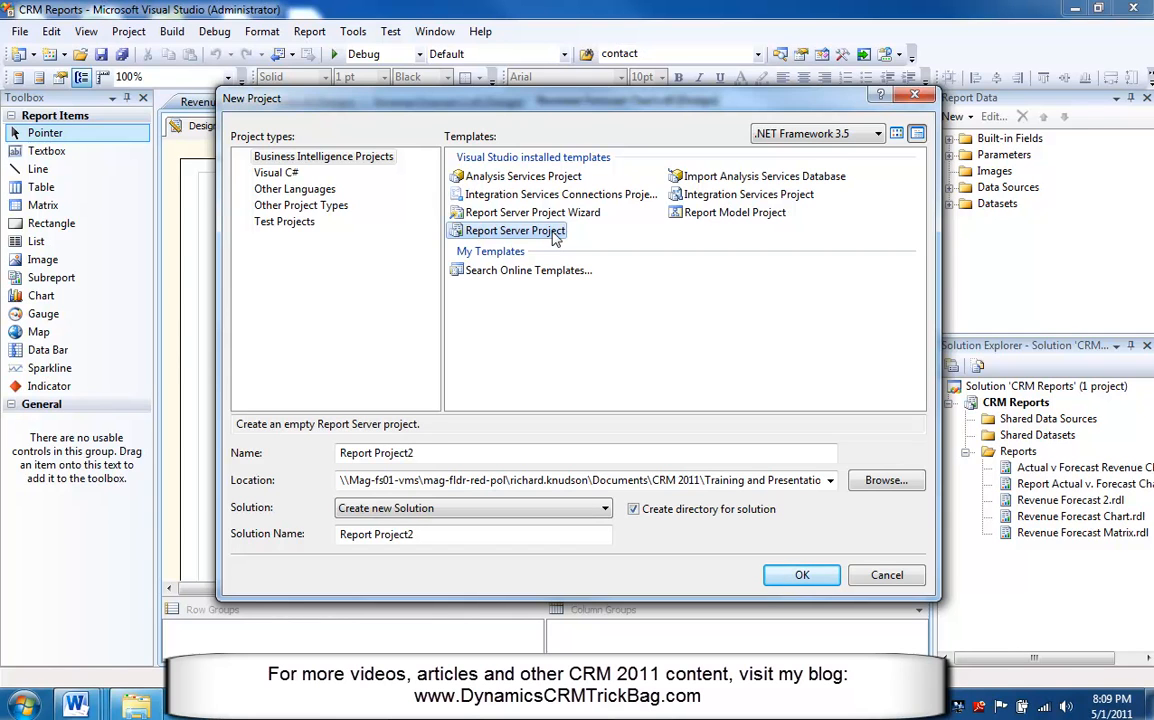
left_click(887, 574)
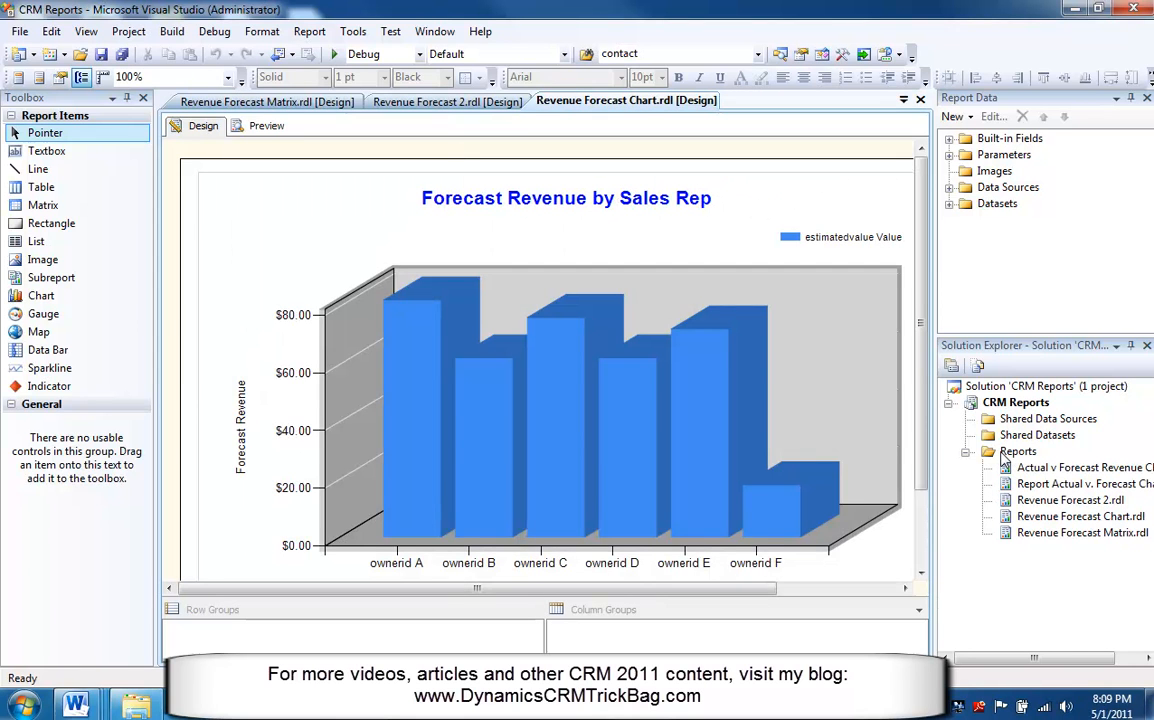
Add a new blank Report item to the Reports folder named Magenium Sales Forecast Dashboard.rdl.
left_click(1000, 457)
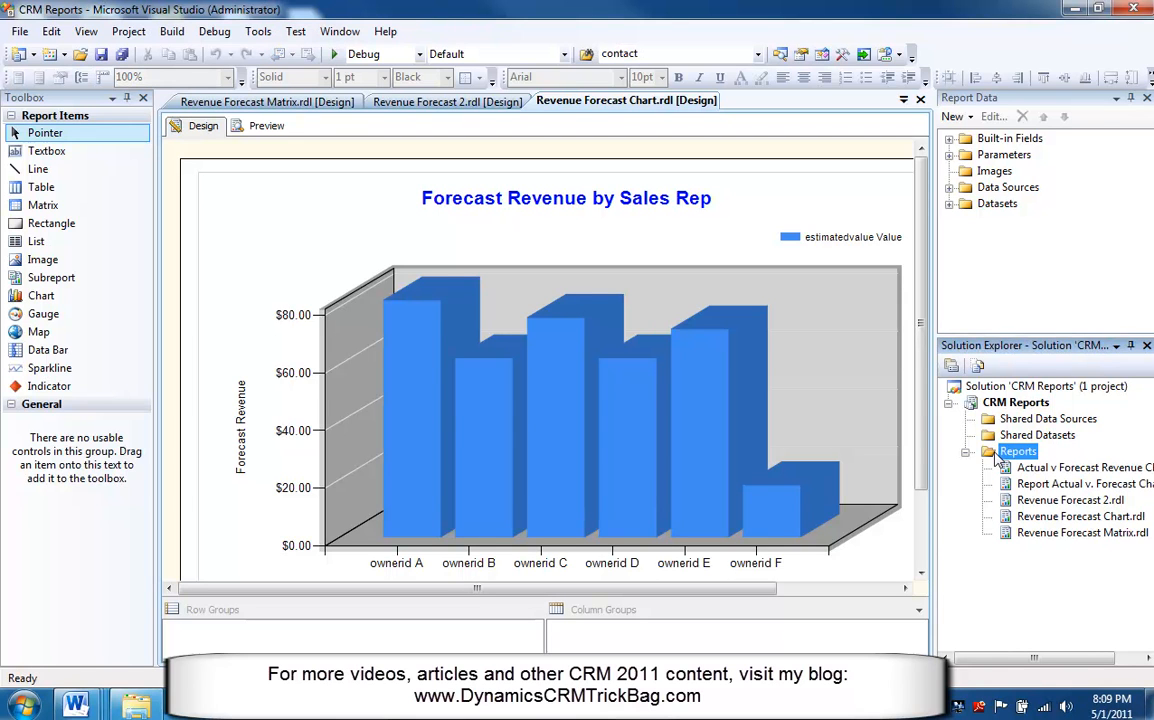
right_click(997, 456)
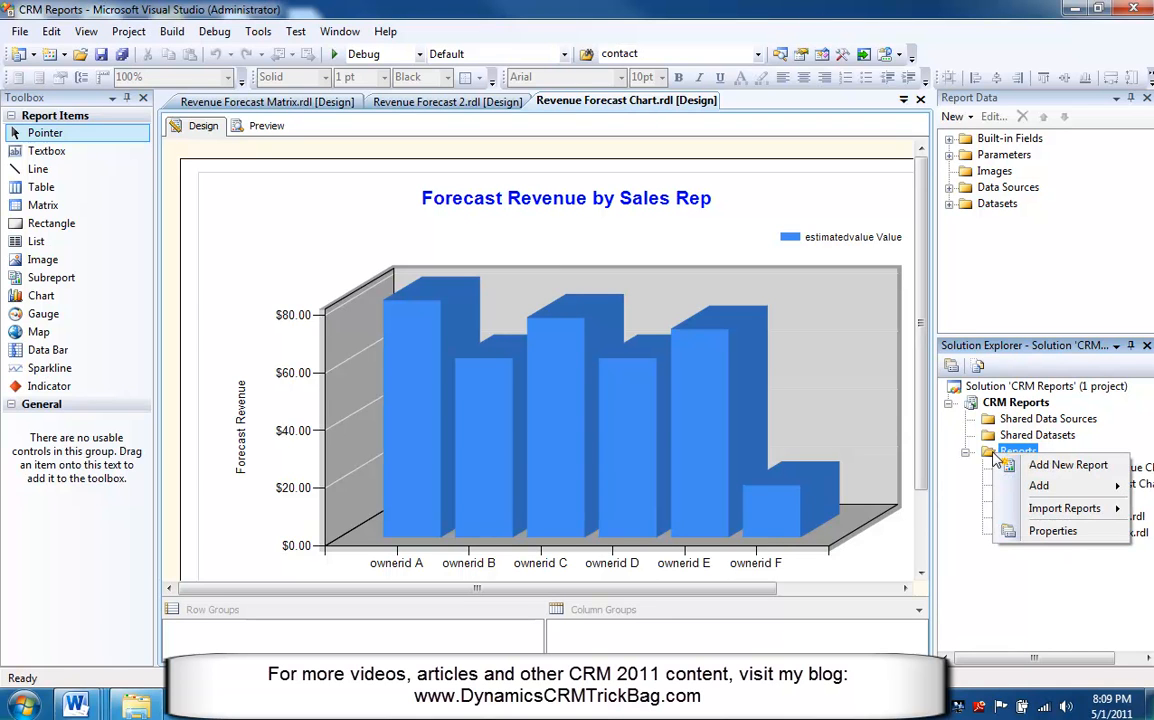
mouse_move(1040, 488)
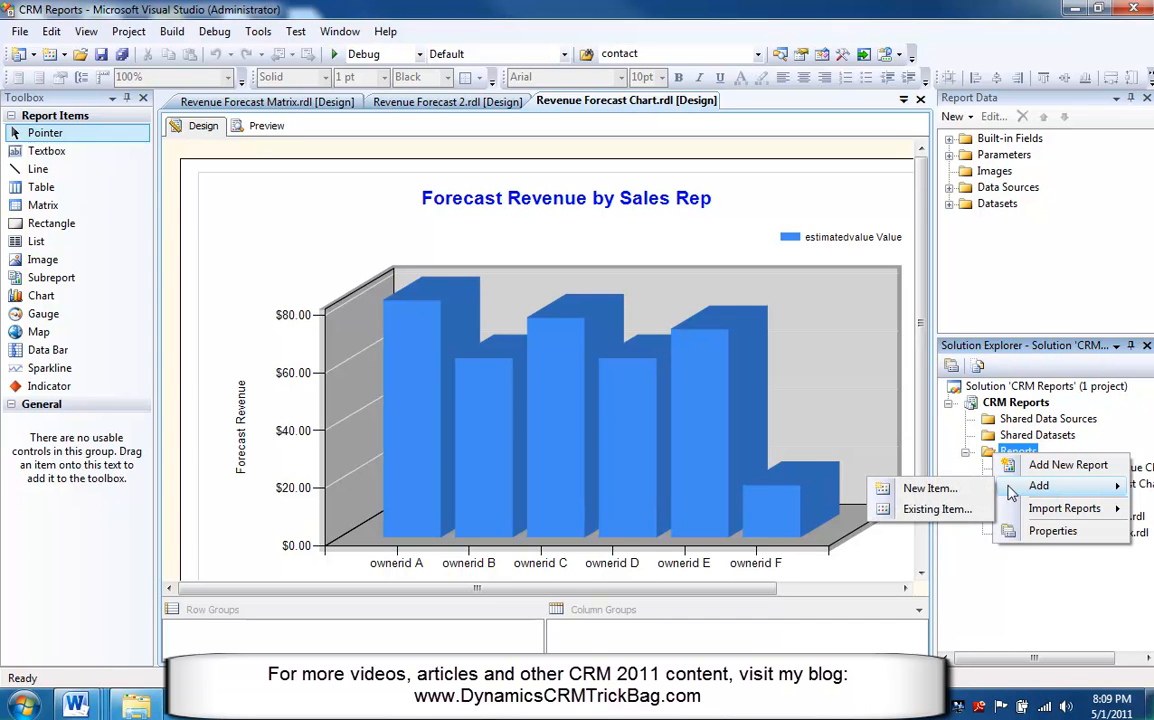
left_click(938, 489)
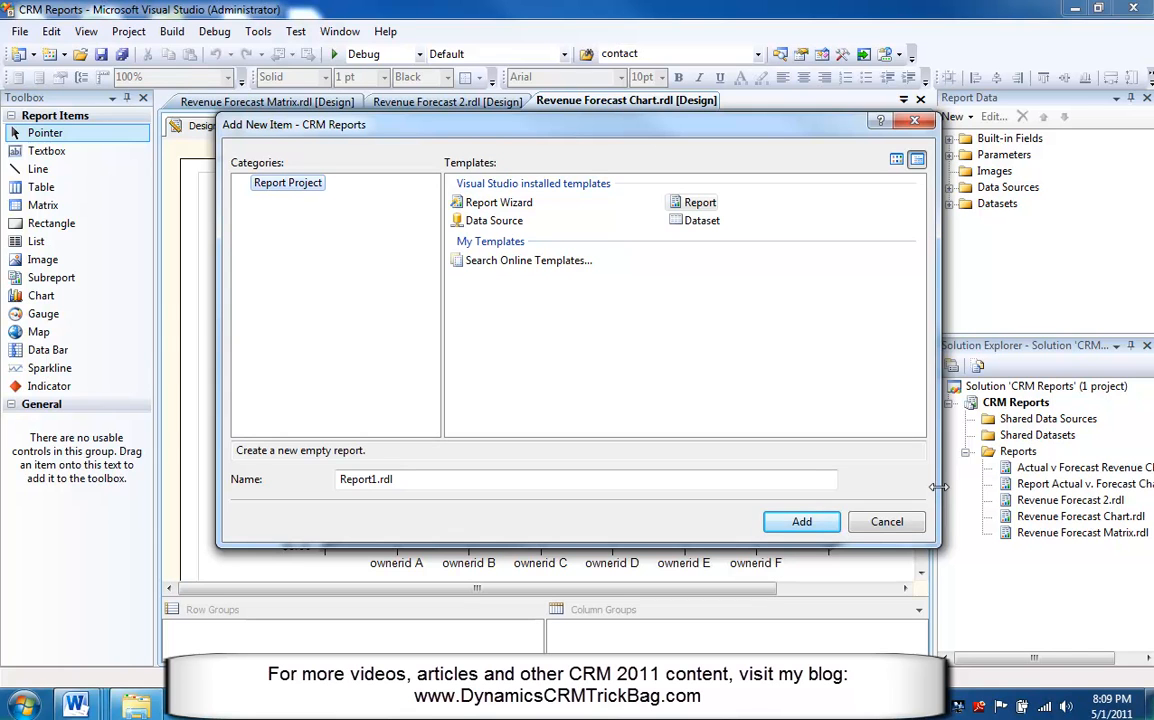
left_click(675, 208)
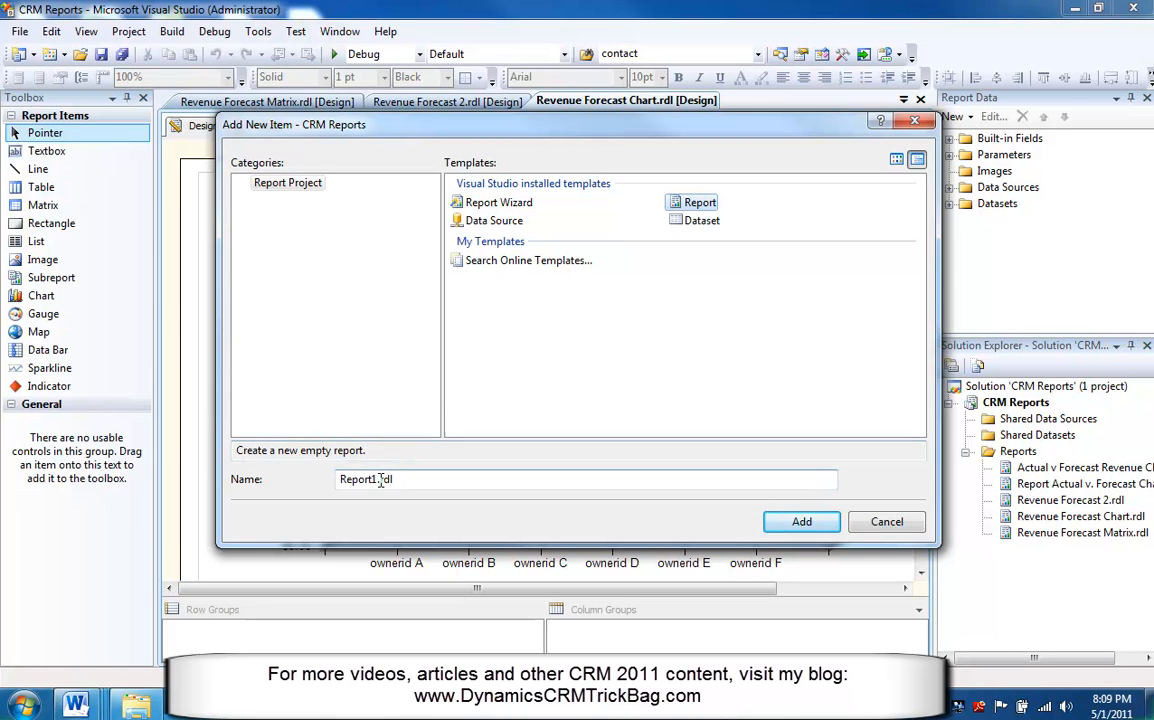
left_click_drag(374, 480, 285, 483)
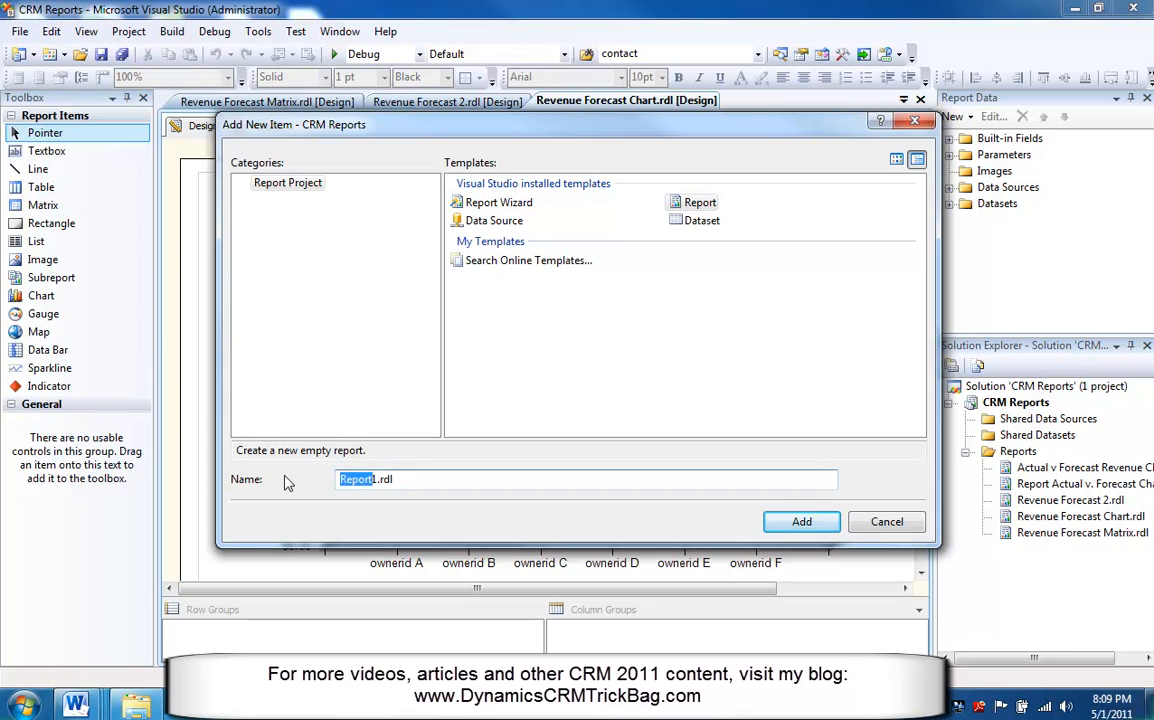
key("Delete")
key("Delete")
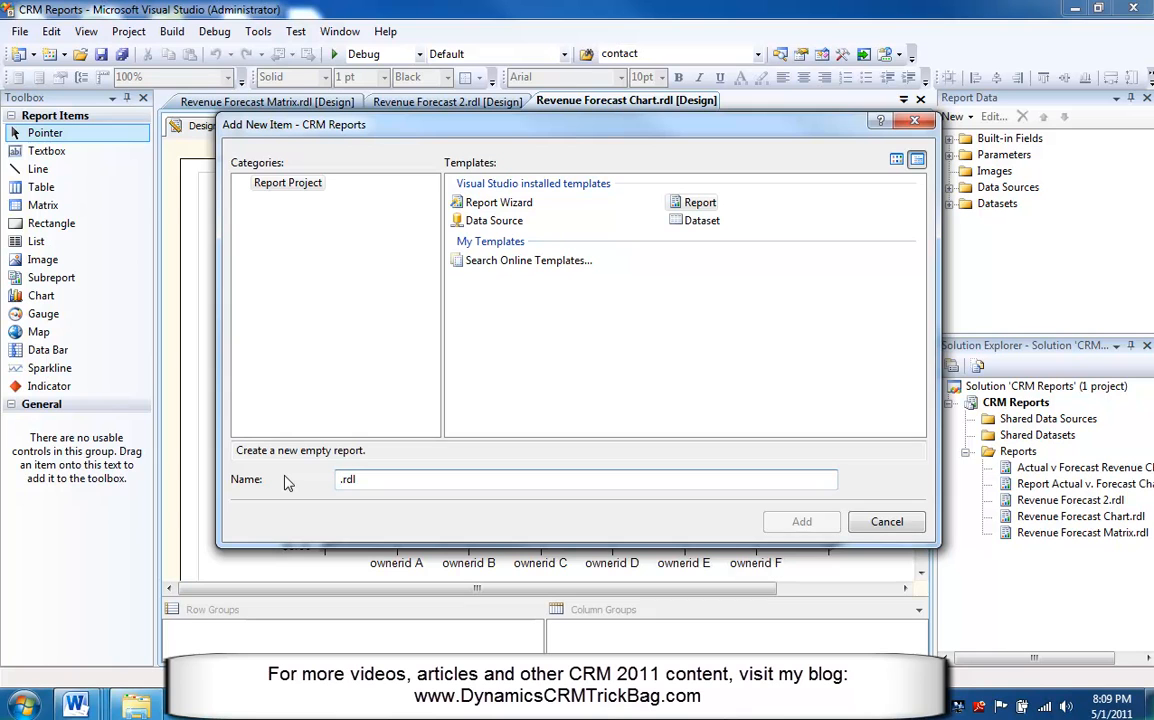
type("Magenium Sales Forecast Dashboard")
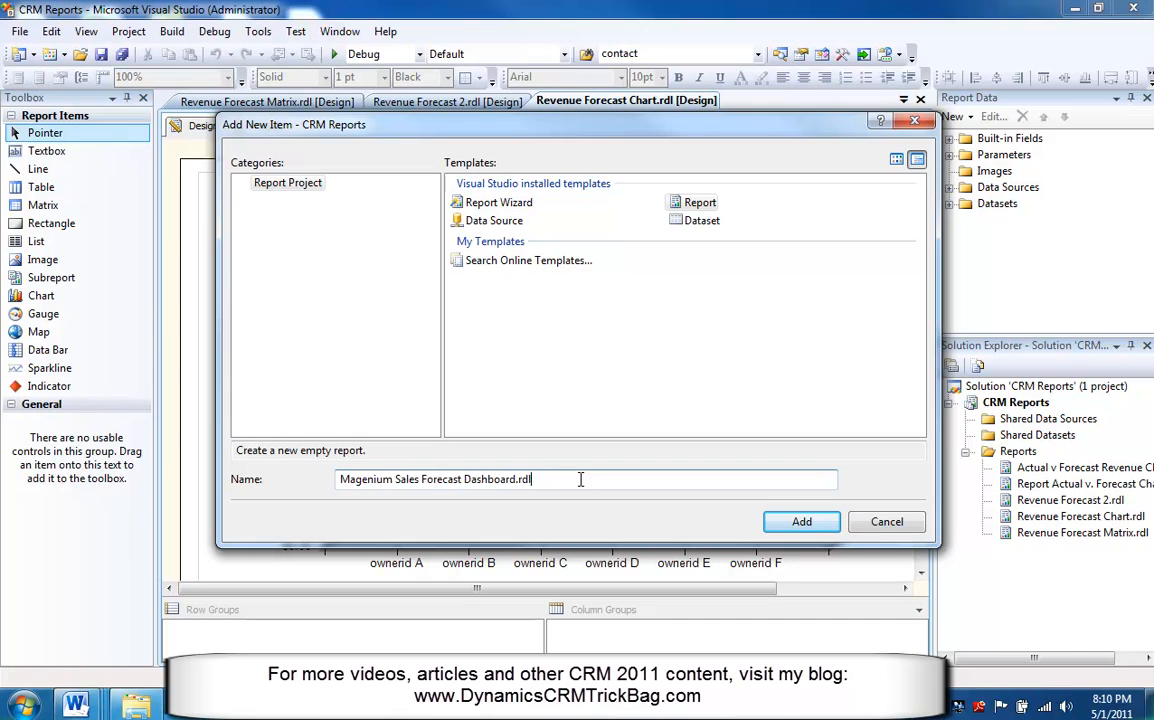
left_click(805, 524)
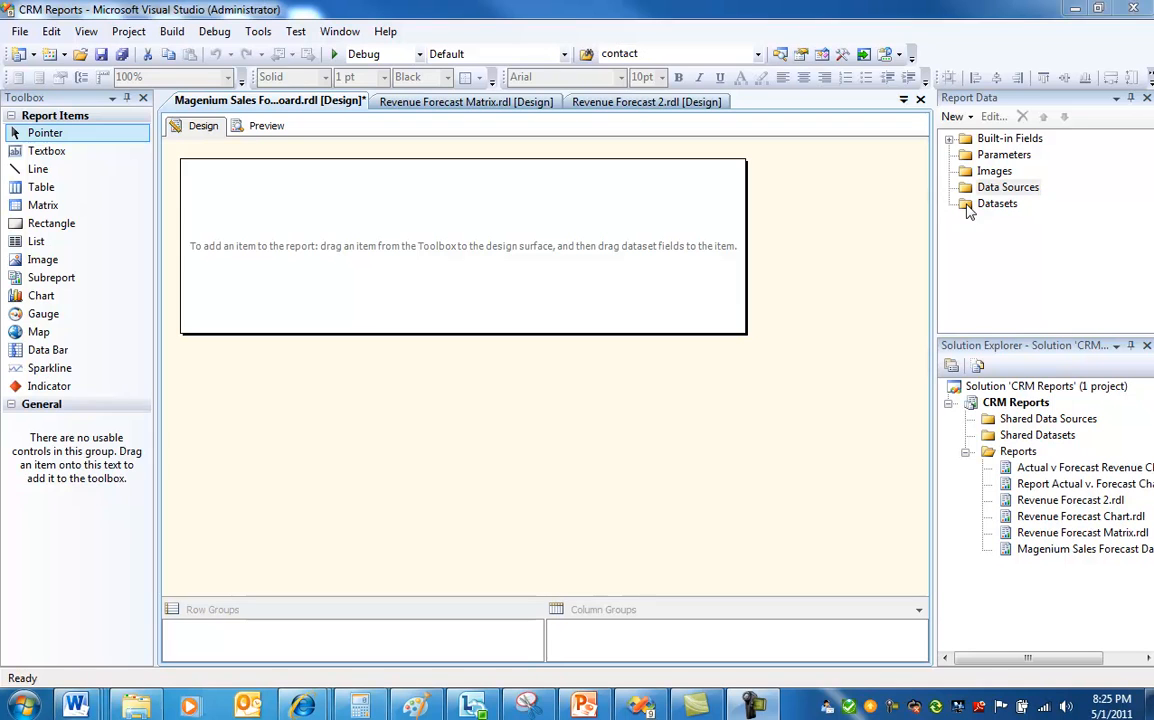
Add a report data source with an embedded connection of type Microsoft Dynamics CRM Fetch.
right_click(966, 191)
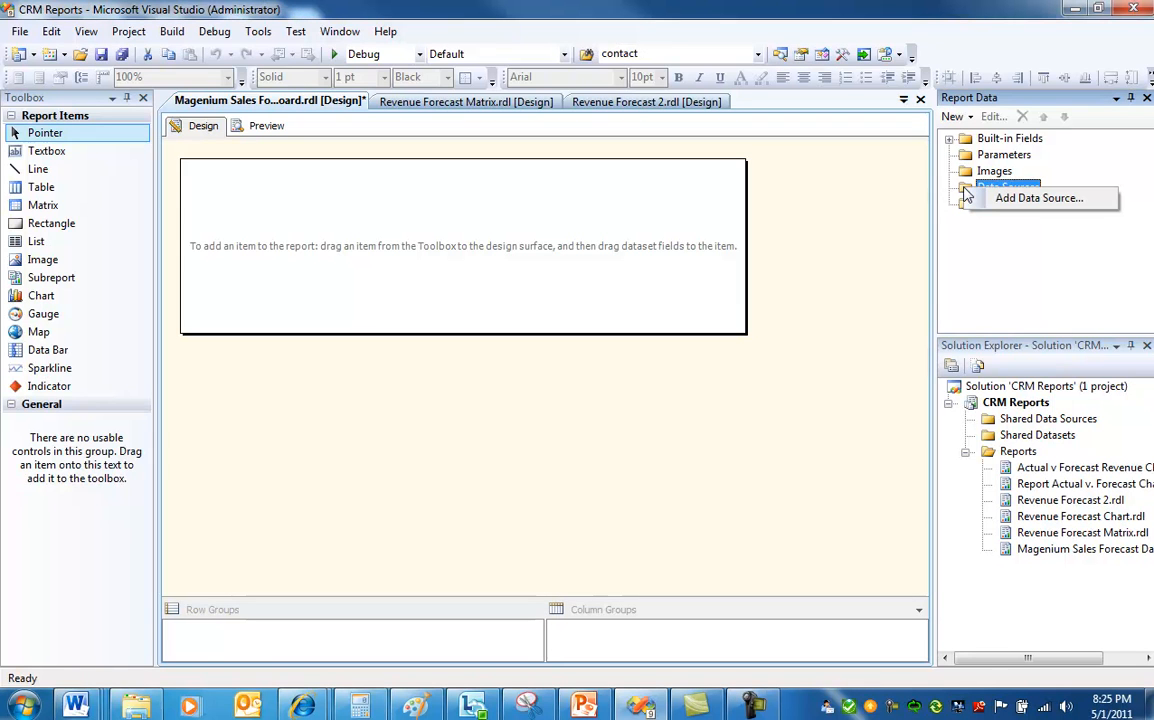
left_click(1027, 199)
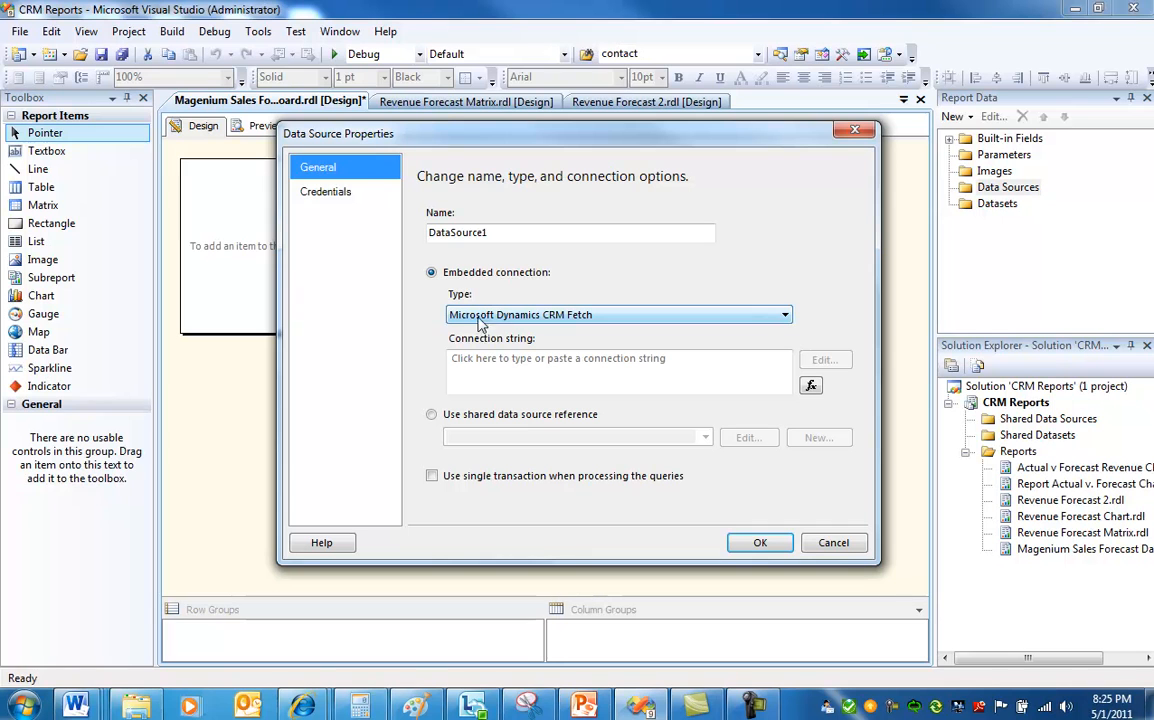
left_click(565, 316)
left_click(505, 318)
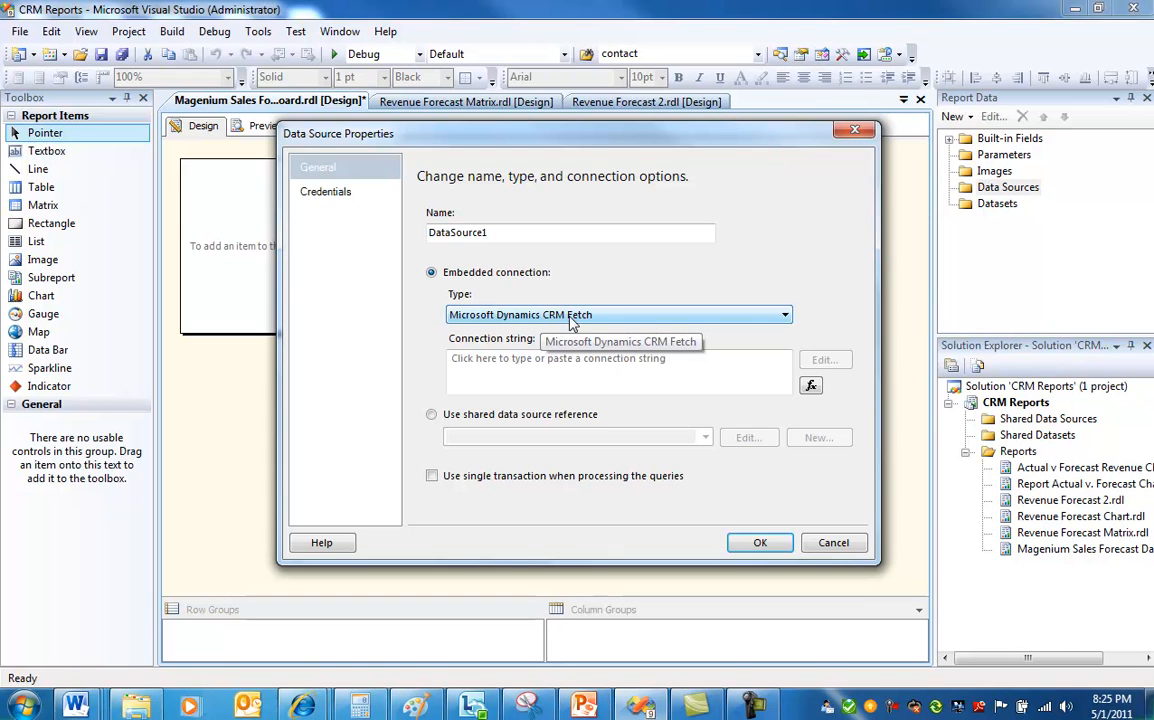
left_click(698, 364)
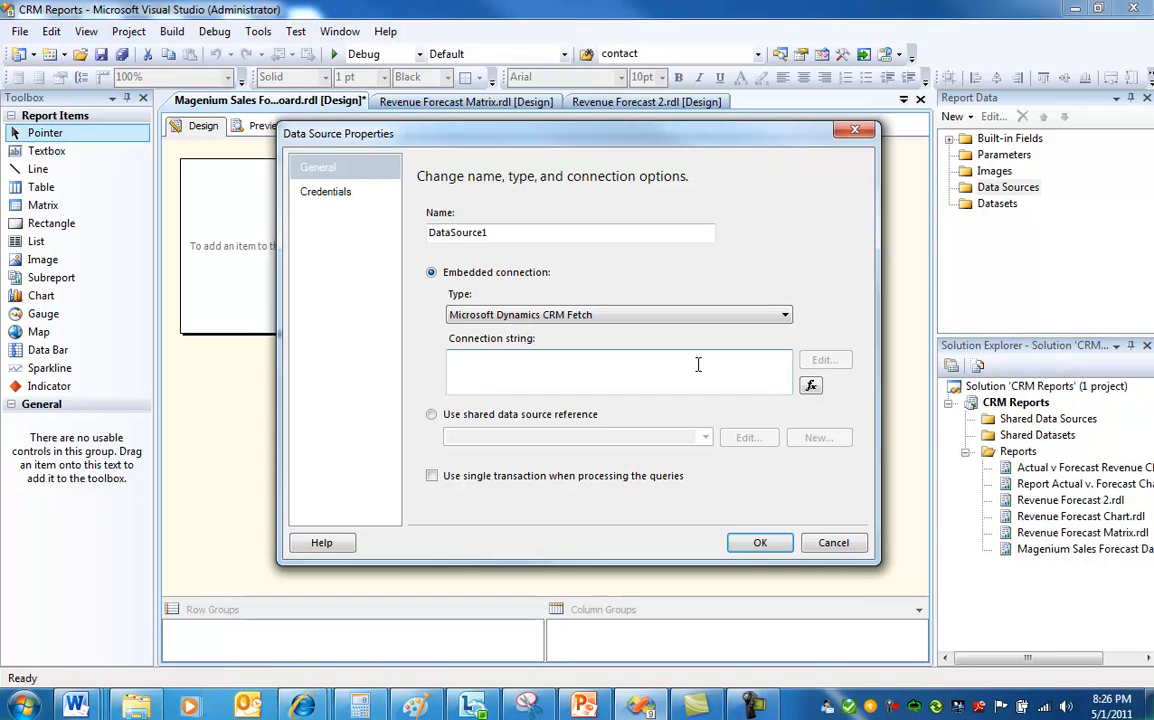
type("https://dev.crm.dynamics.com")
type(";")
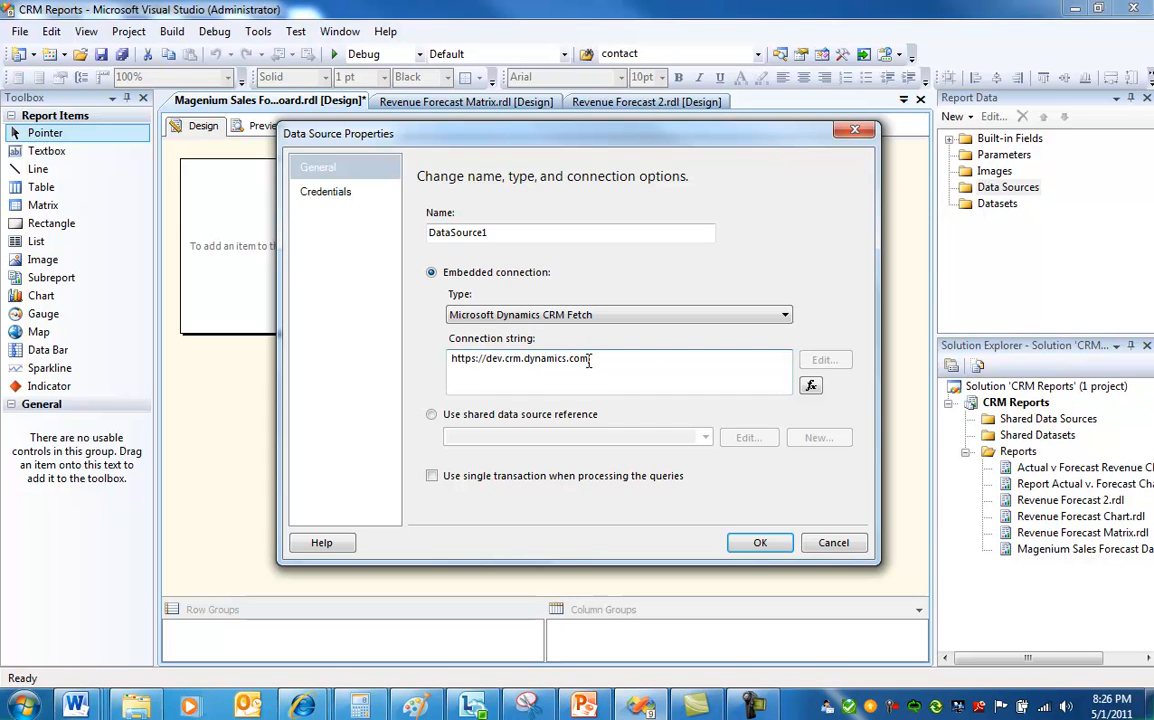
left_click(474, 362)
type("s")
left_click_drag(451, 361, 587, 362)
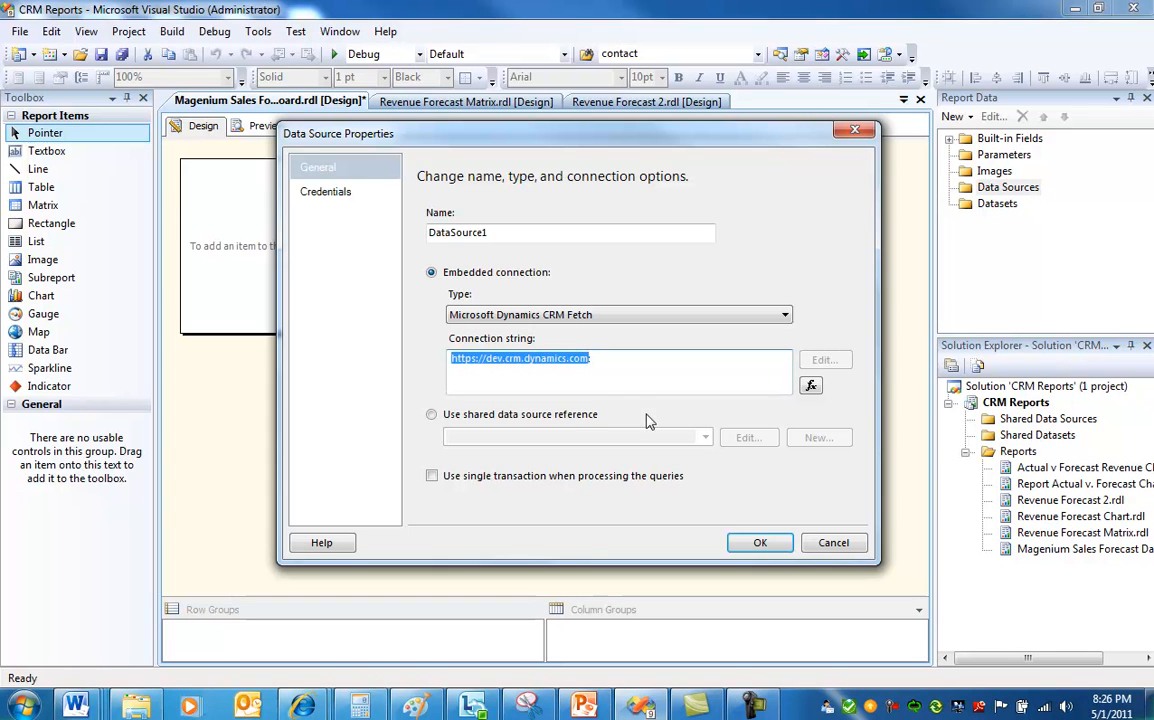
left_click(631, 358)
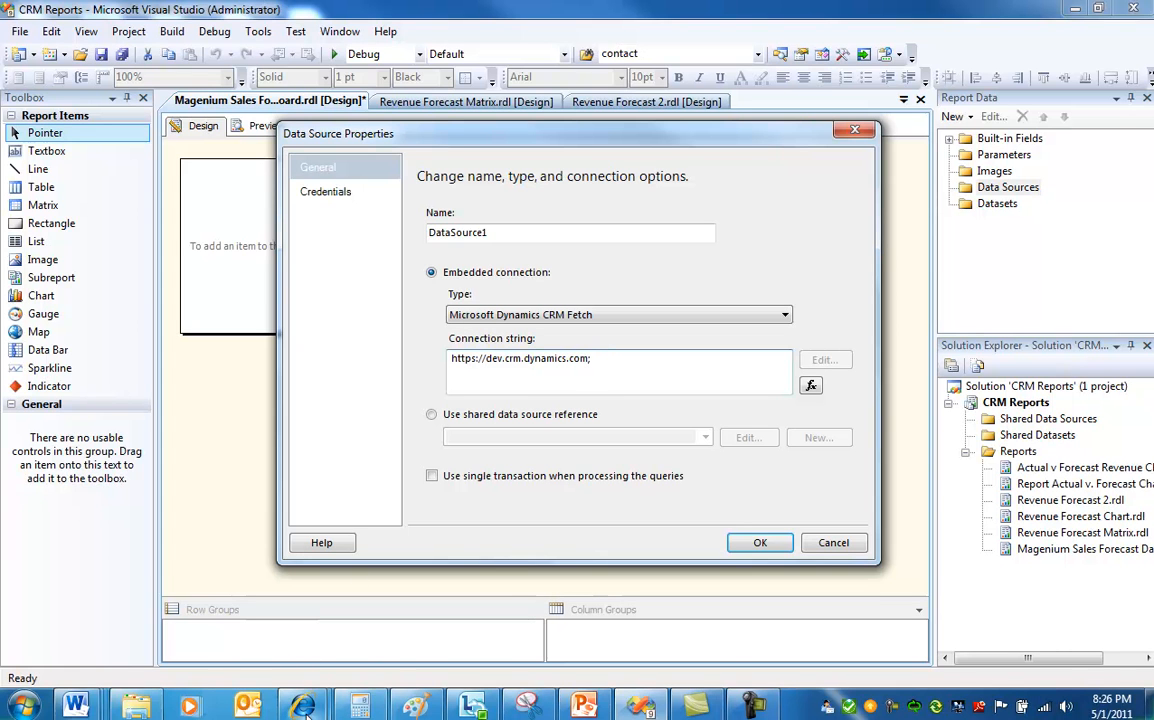
In the CRM browser window, open Developer Resources under Customizations and select the Organization Unique Name, then return.
mouse_move(305, 706)
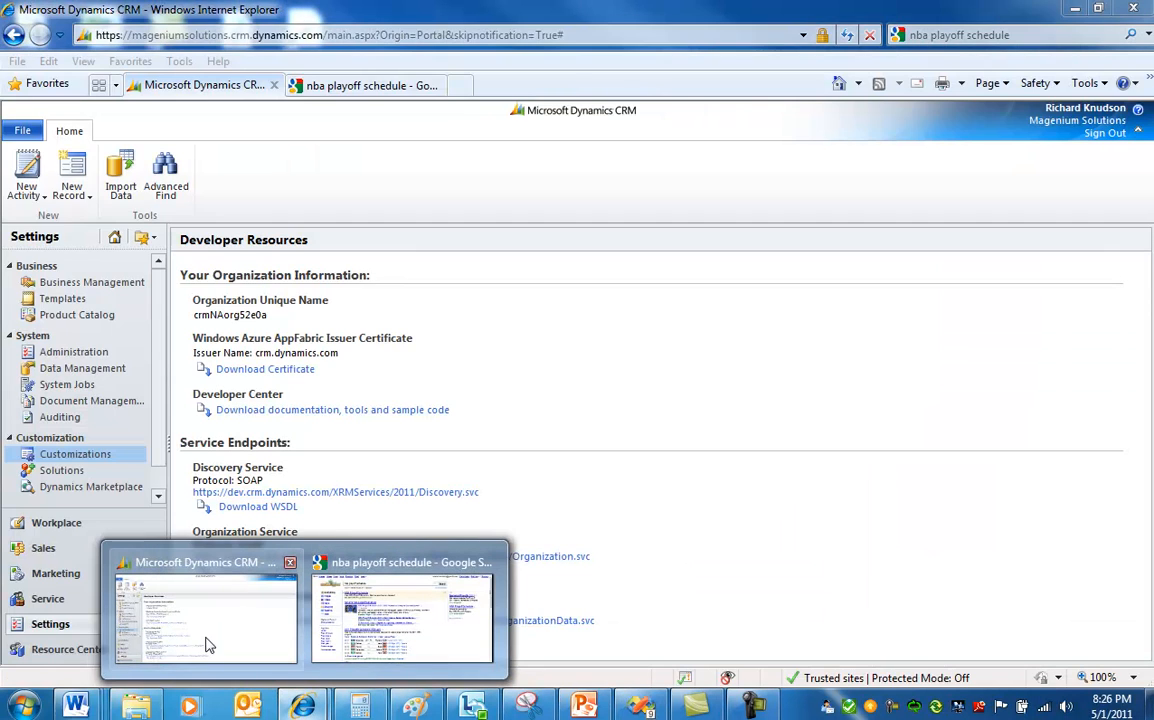
left_click(206, 644)
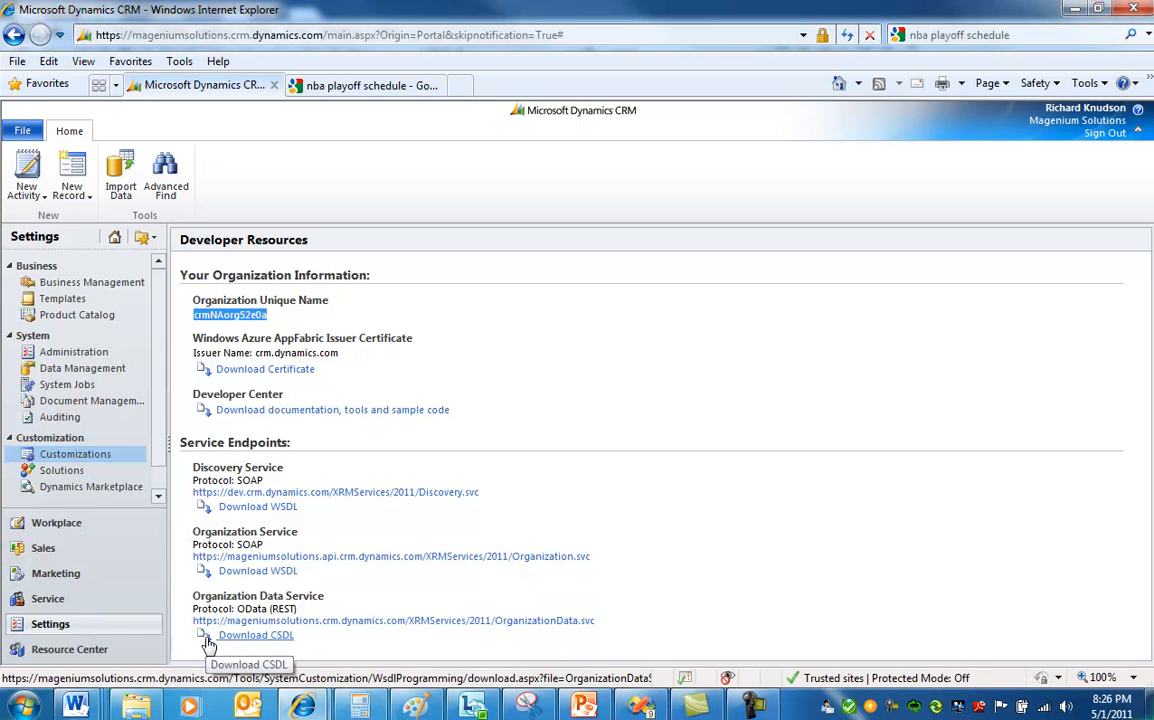
left_click(50, 625)
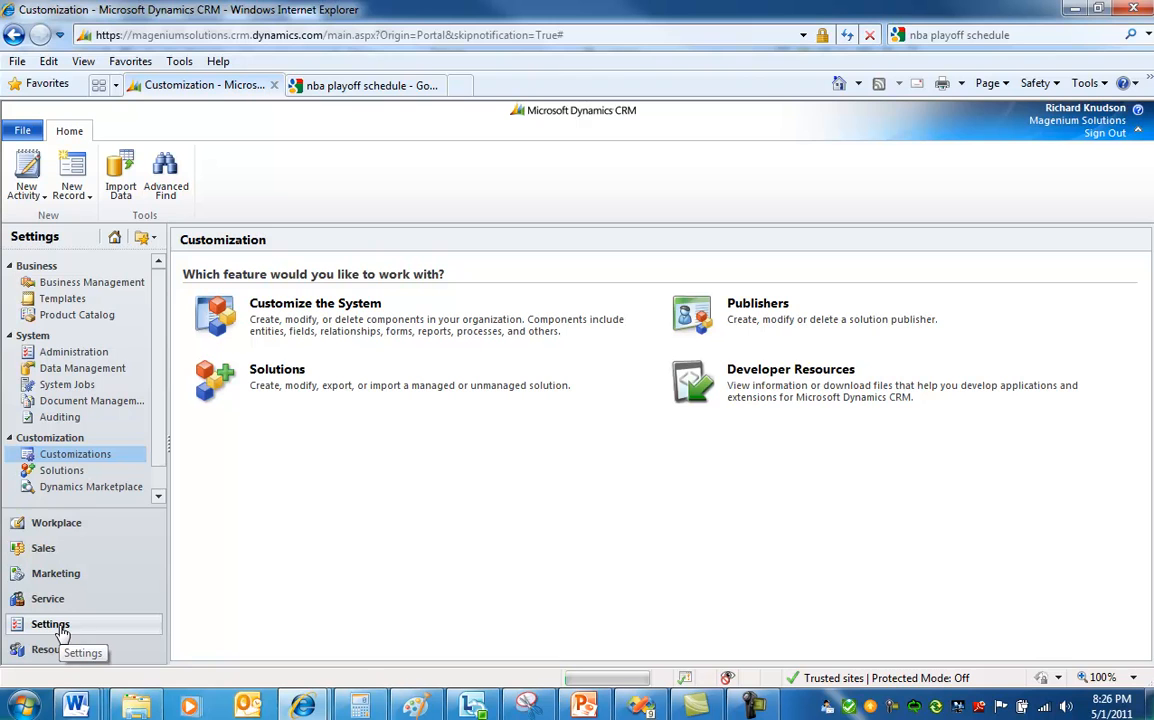
left_click(77, 457)
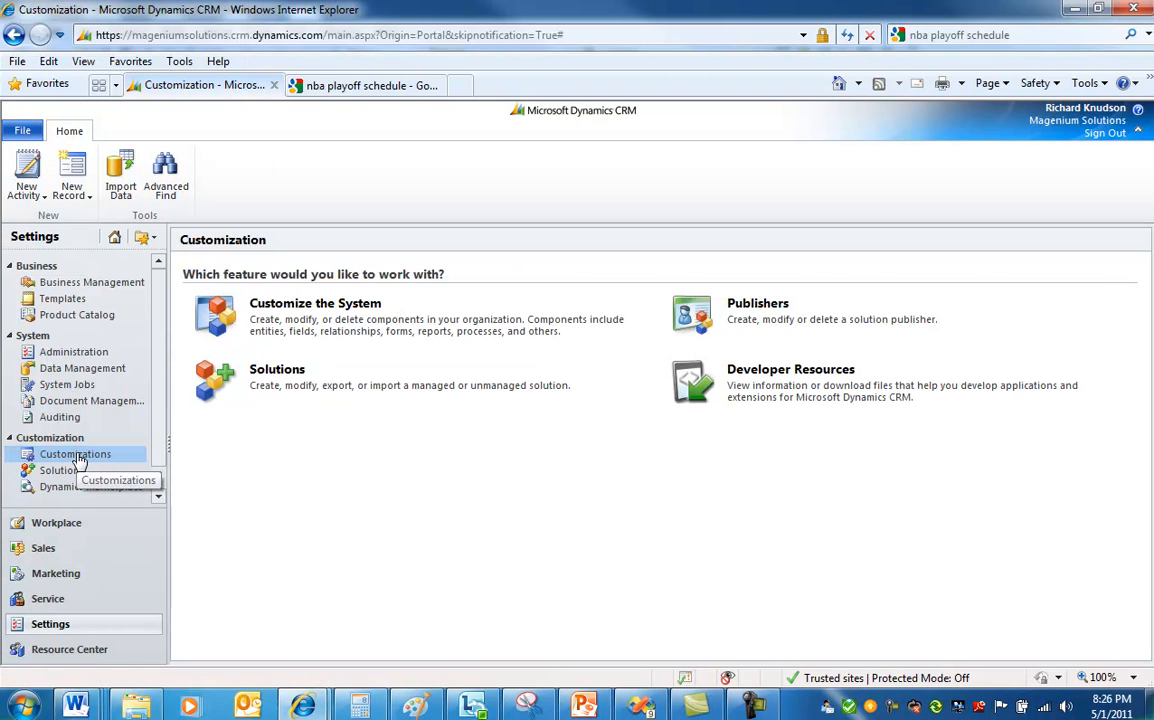
left_click(754, 380)
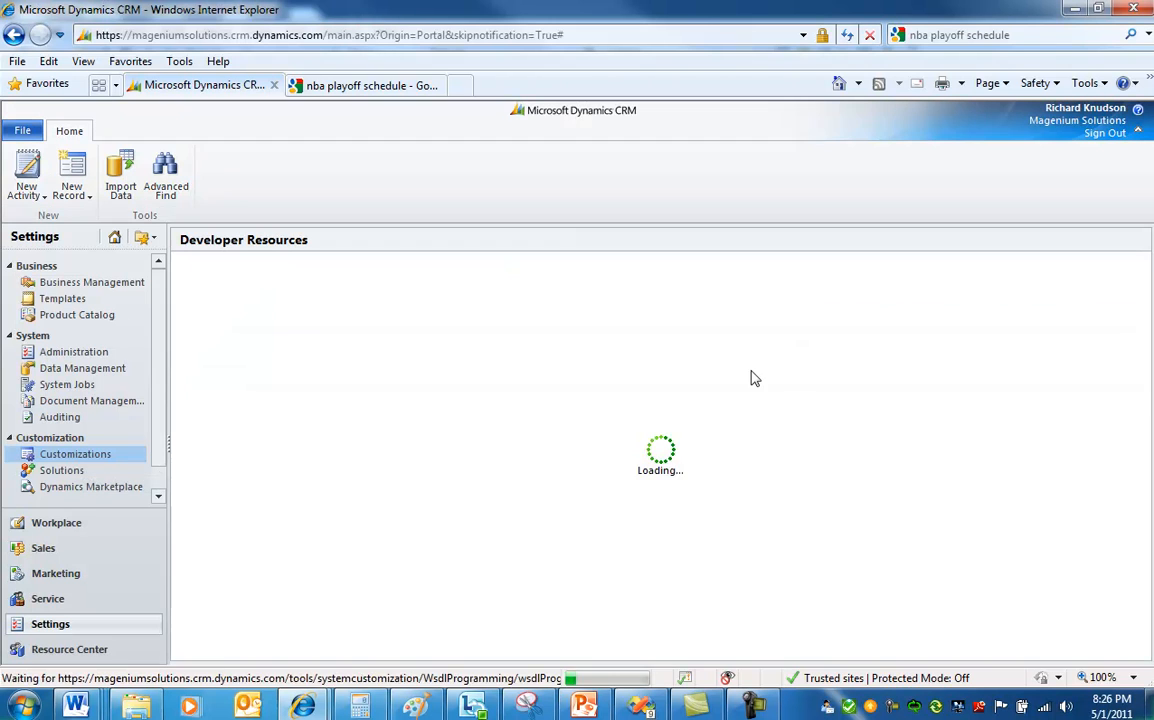
left_click_drag(292, 315, 188, 318)
key("ctrl+c")
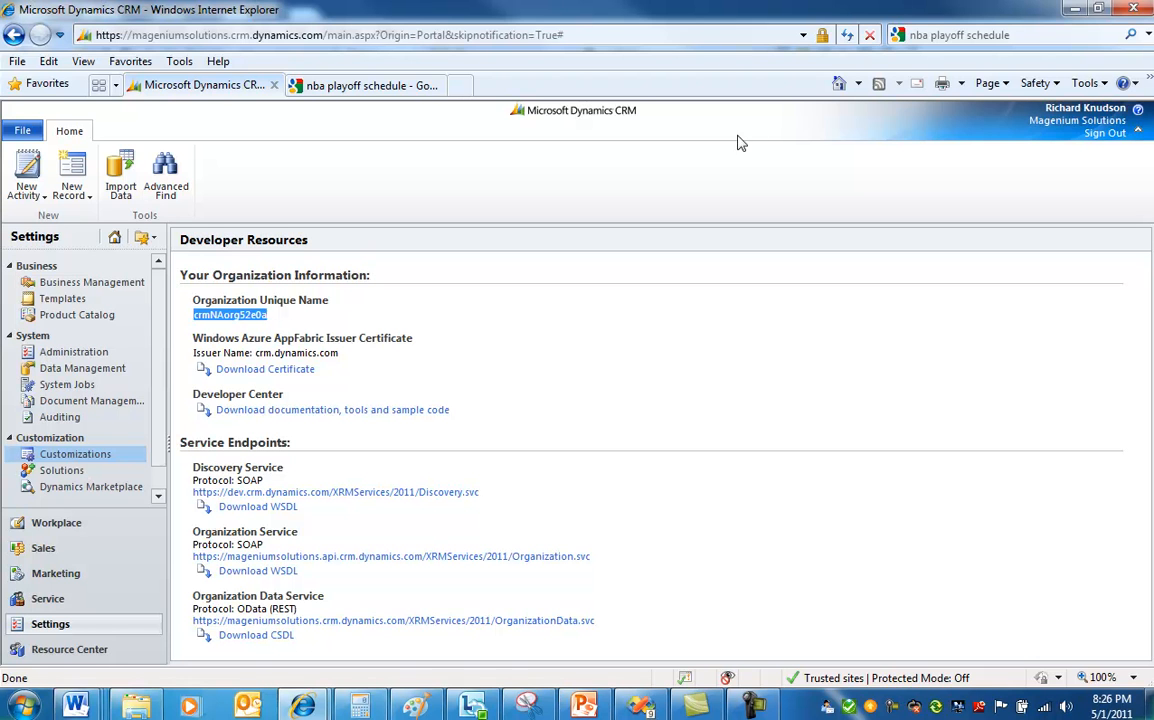
left_click(1075, 10)
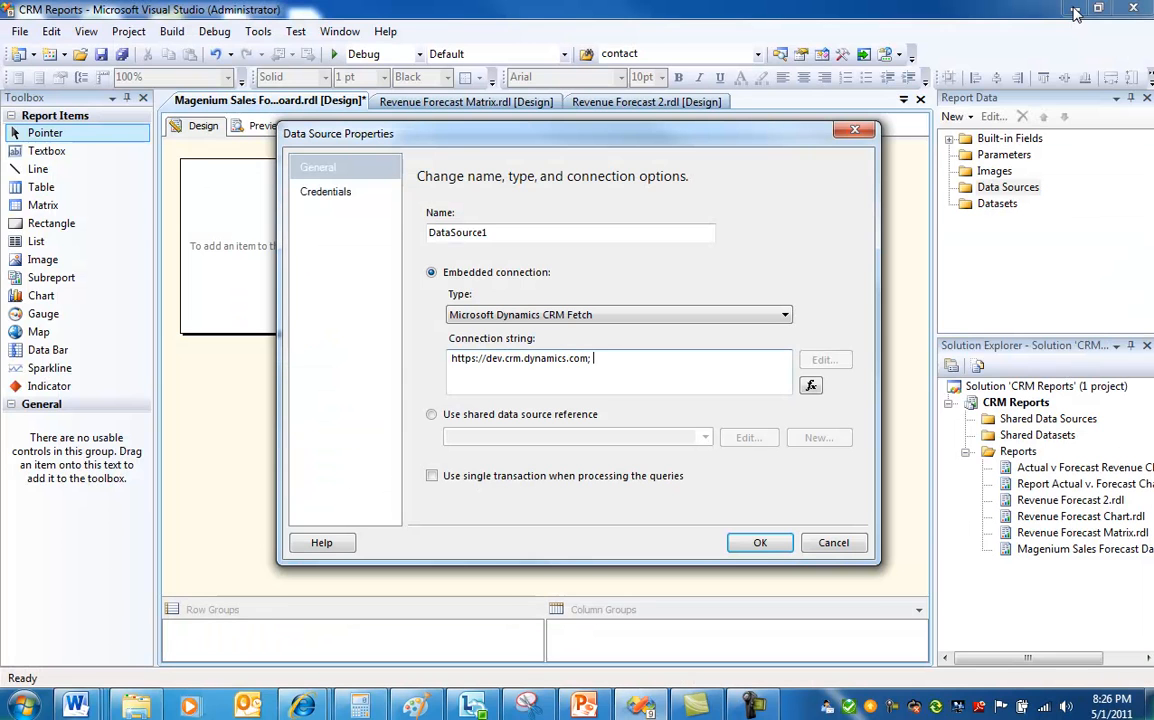
Paste the organization unique name after the URL in the data source's connection string.
left_click(621, 358)
key("ctrl+v")
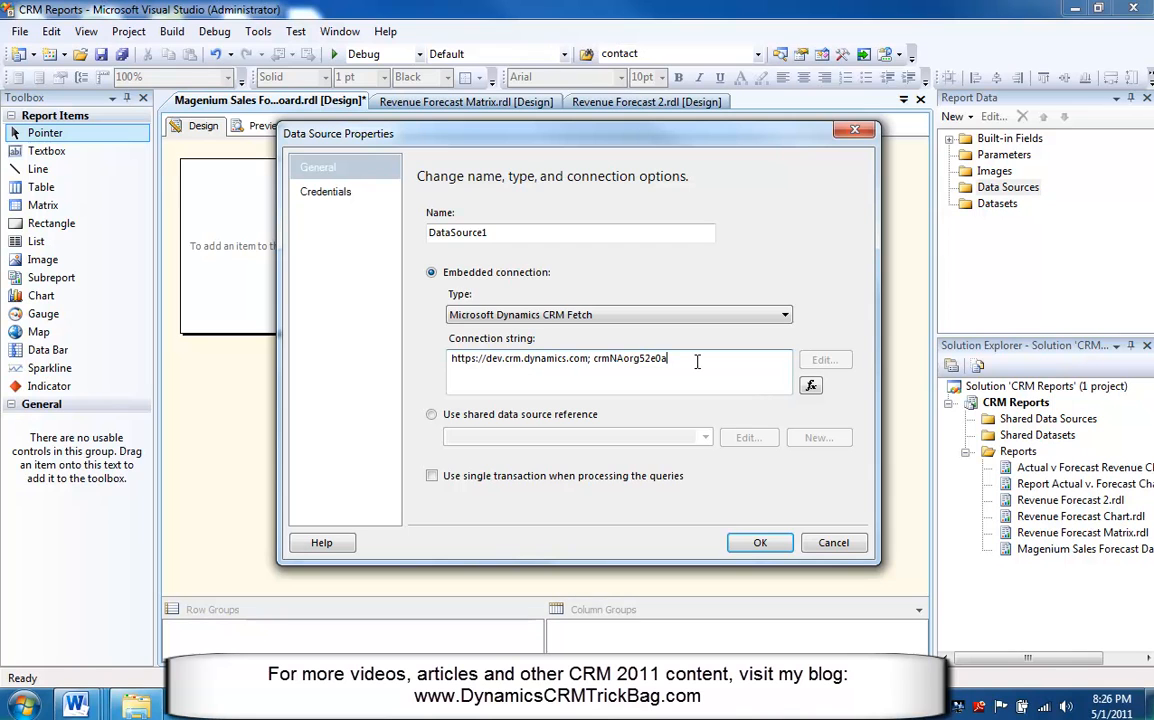
Set the data source credentials to a specific user name and password, entering the CRM user's e-mail and password, and confirm.
left_click(324, 193)
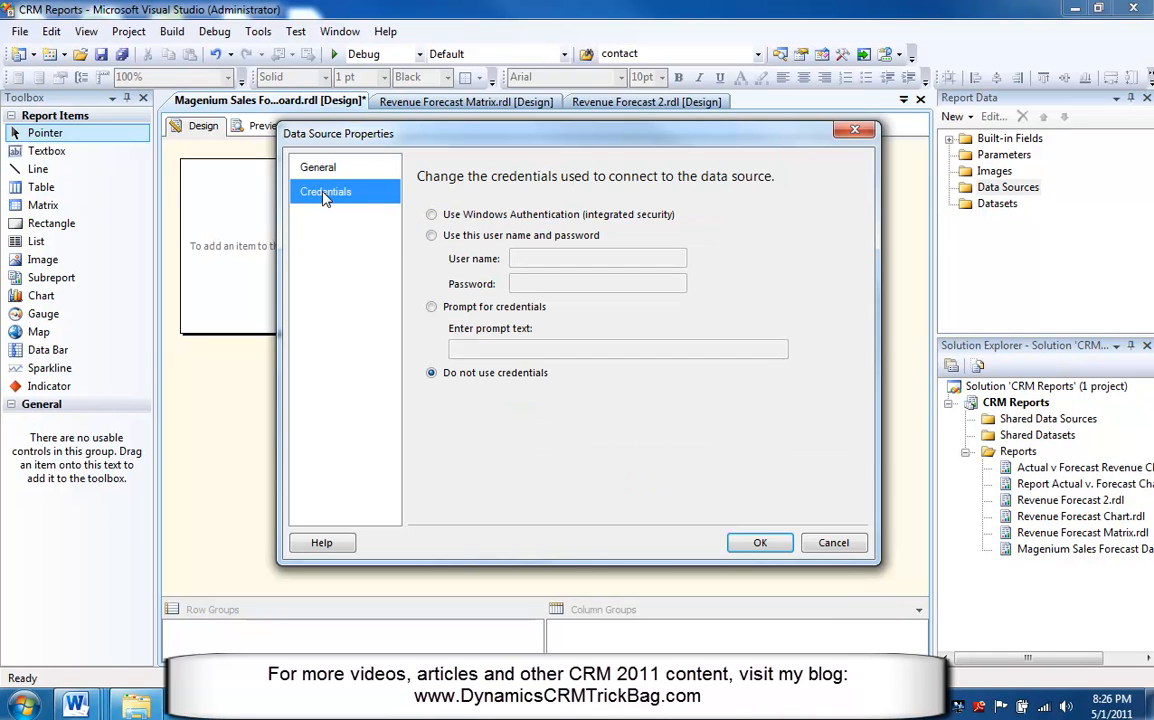
left_click(431, 237)
left_click(560, 259)
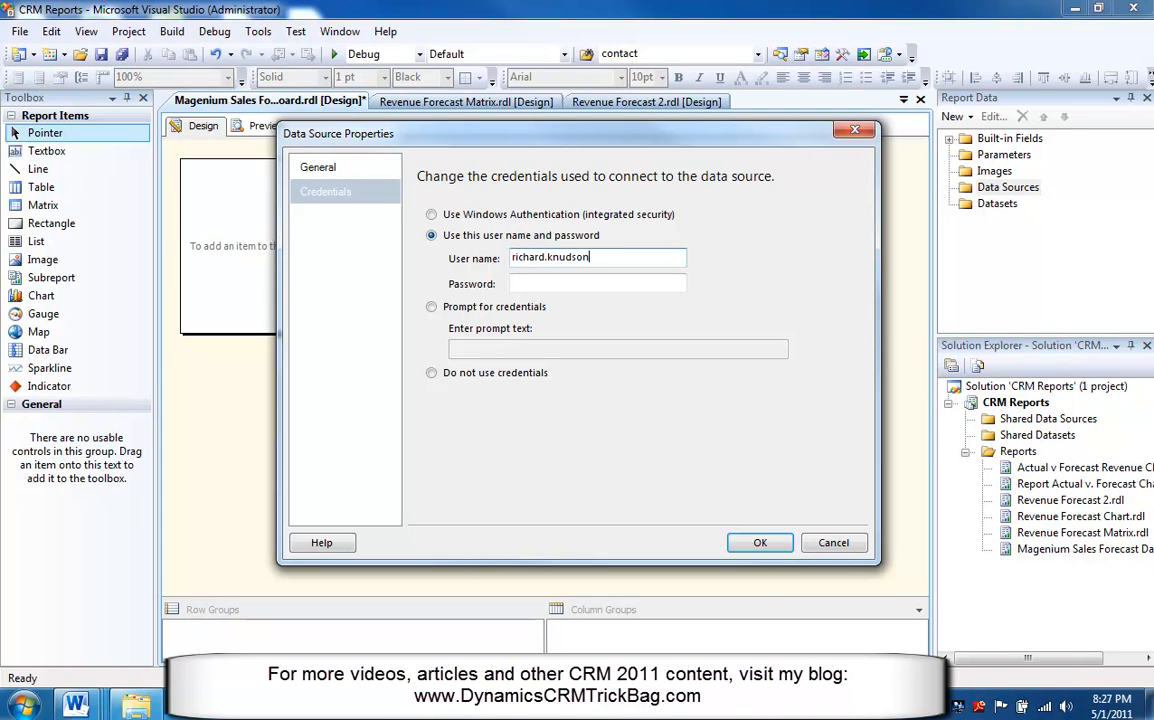
key("Tab")
type("********")
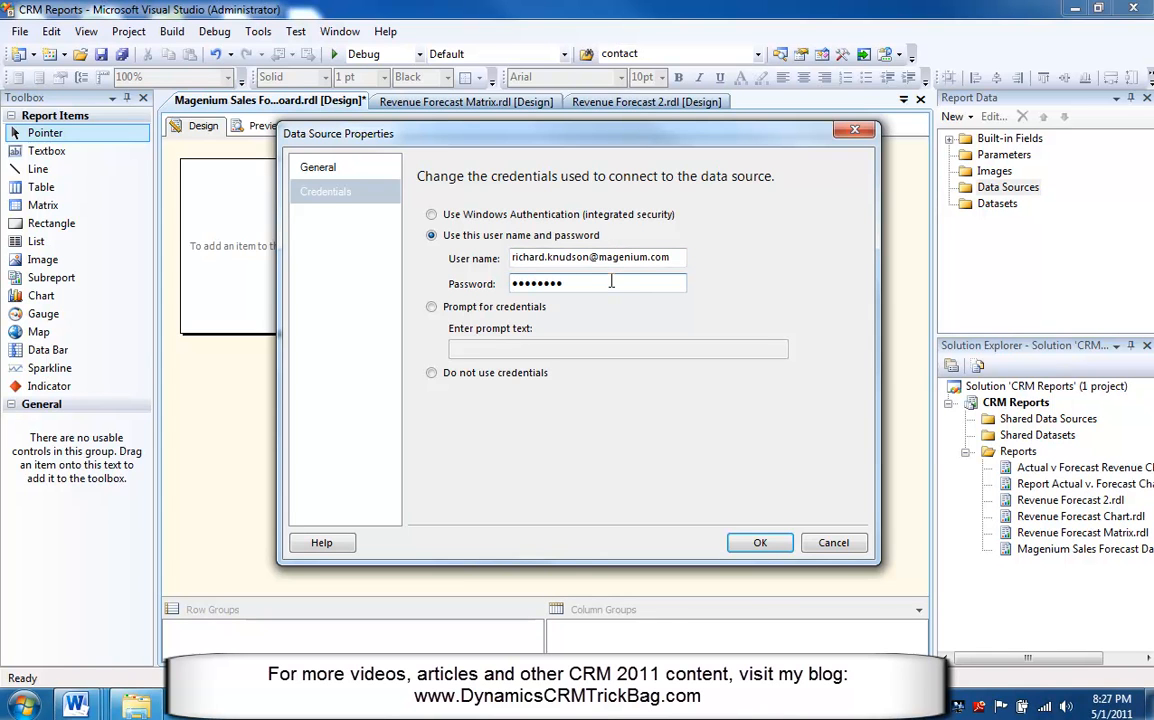
left_click(678, 256)
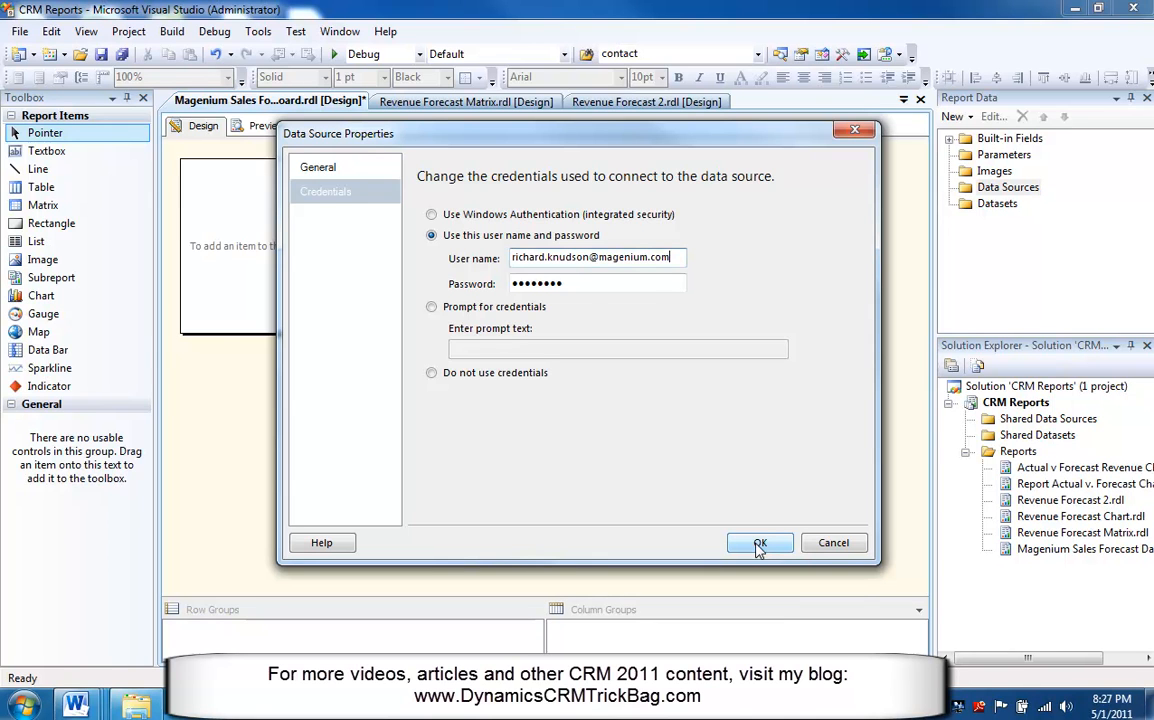
left_click(760, 544)
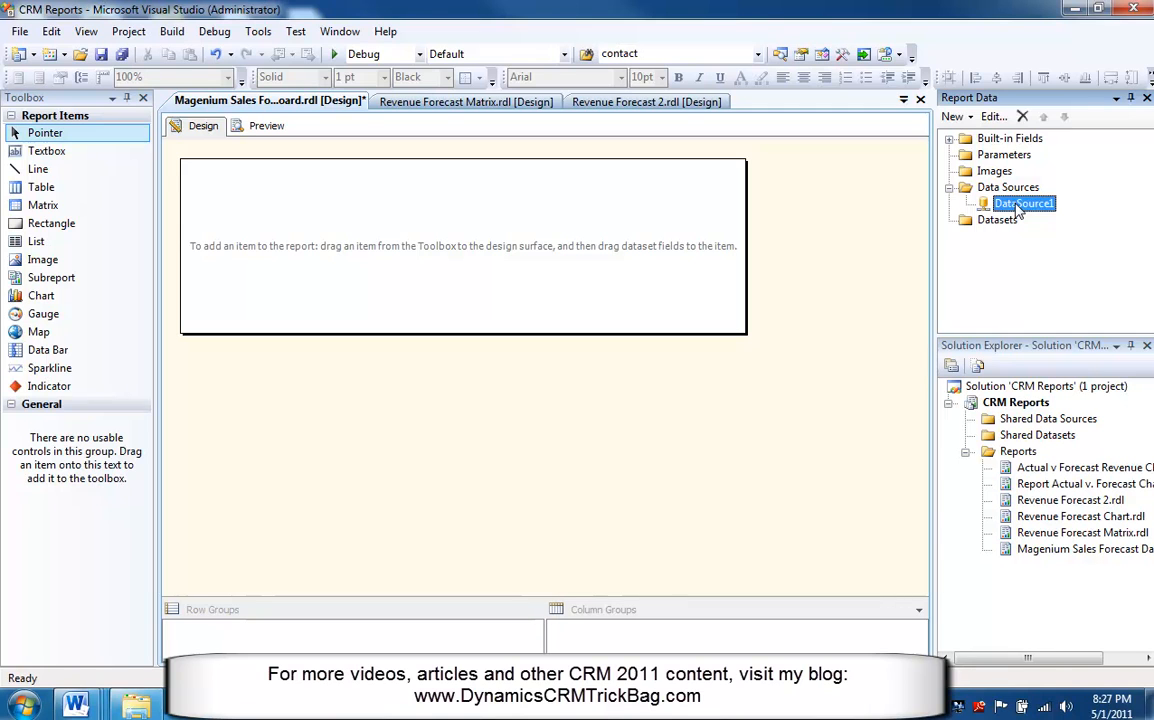
Add a new dataset embedded in the report that uses DataSource1 as its data source.
left_click(987, 221)
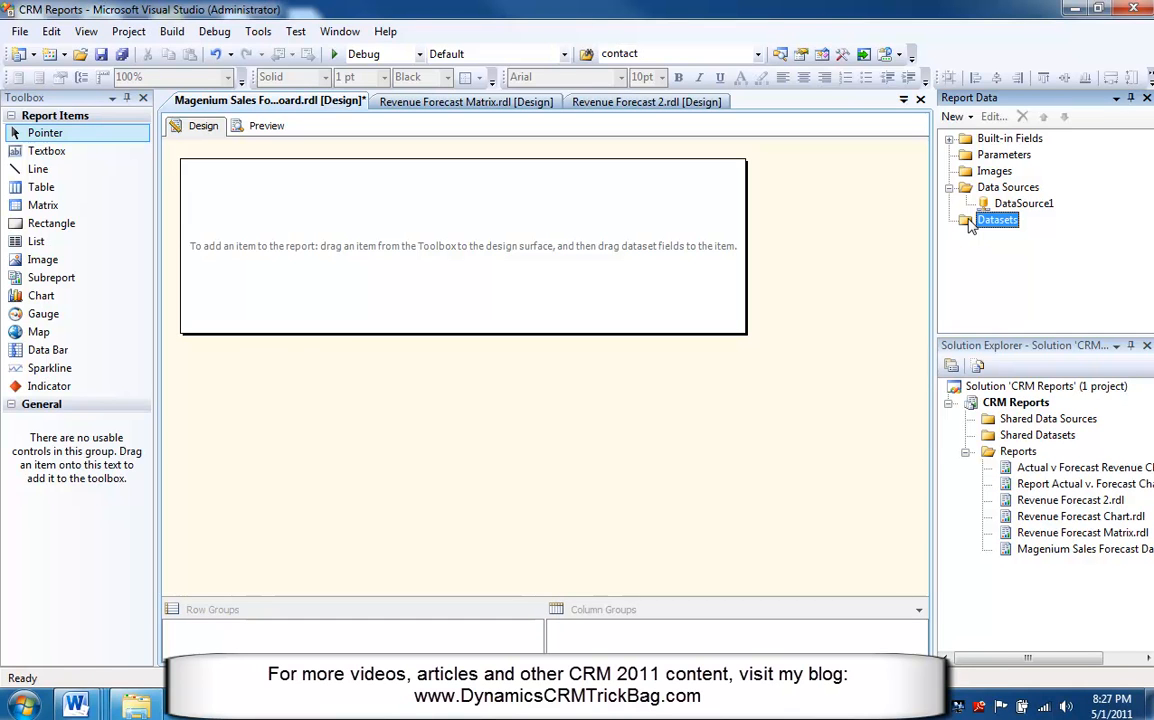
right_click(969, 226)
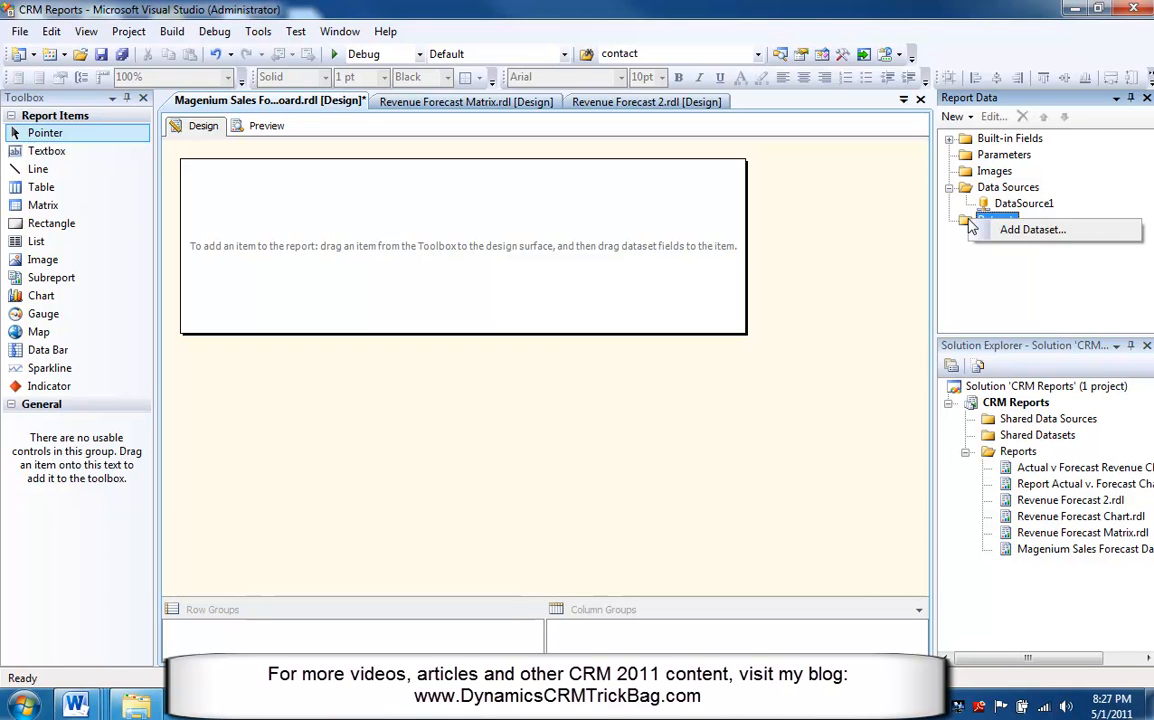
left_click(1028, 237)
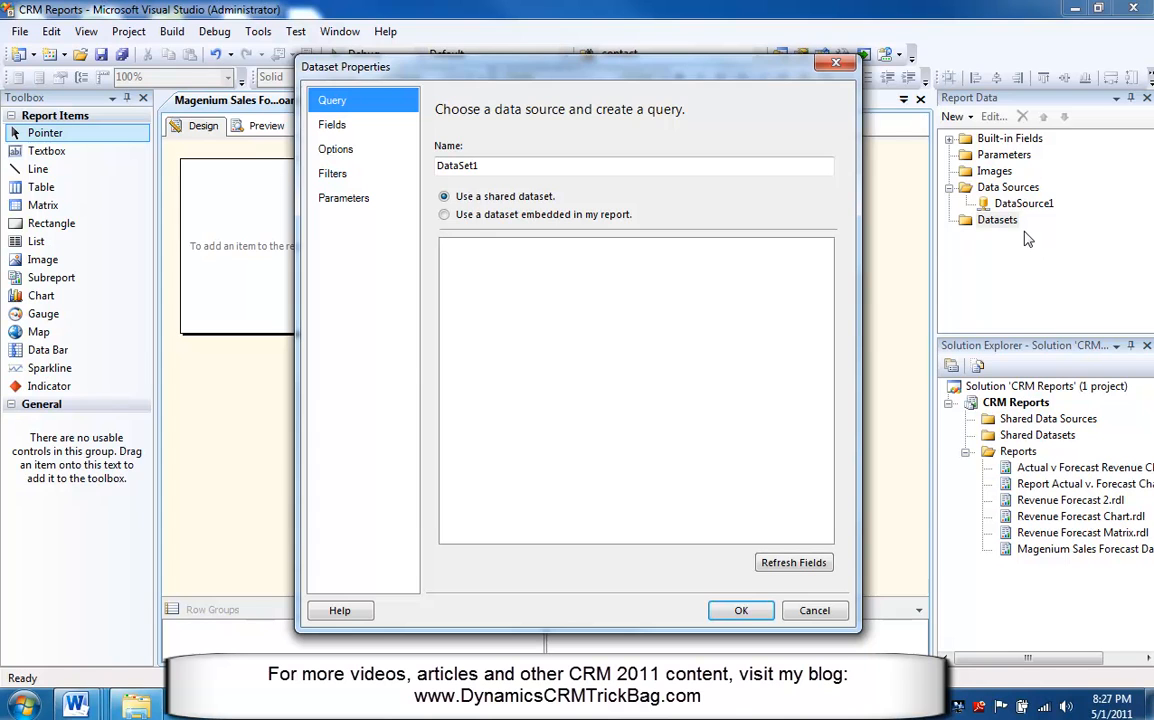
left_click(444, 216)
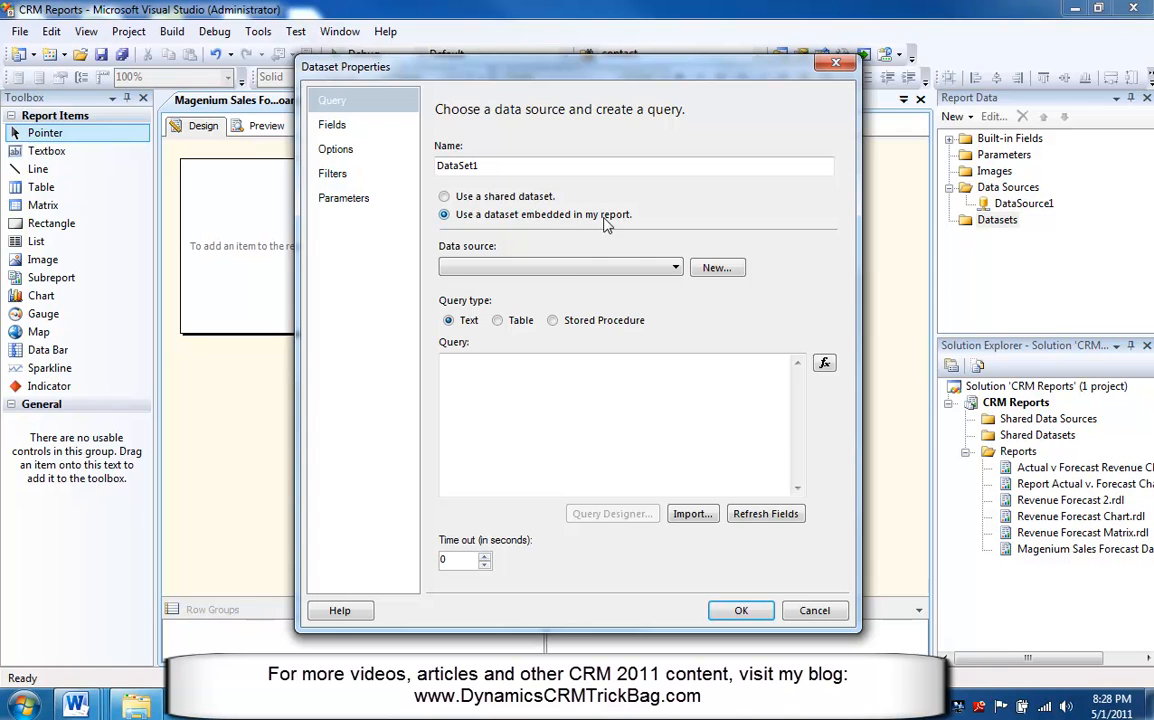
left_click(676, 268)
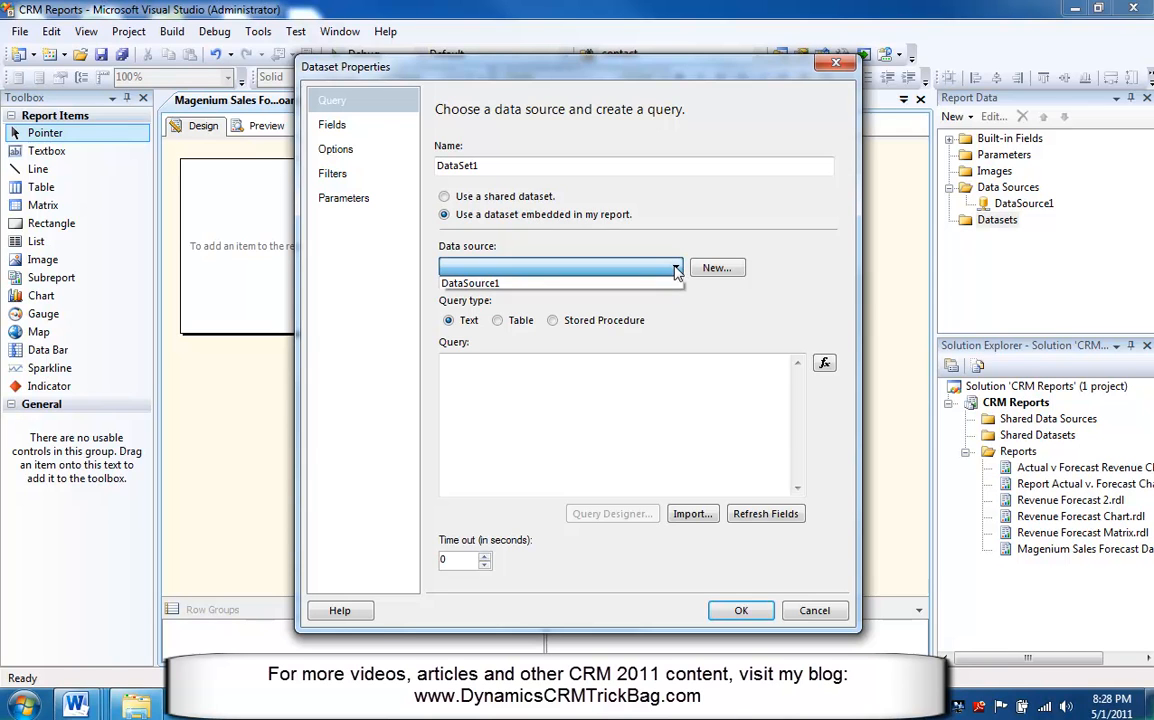
left_click(517, 284)
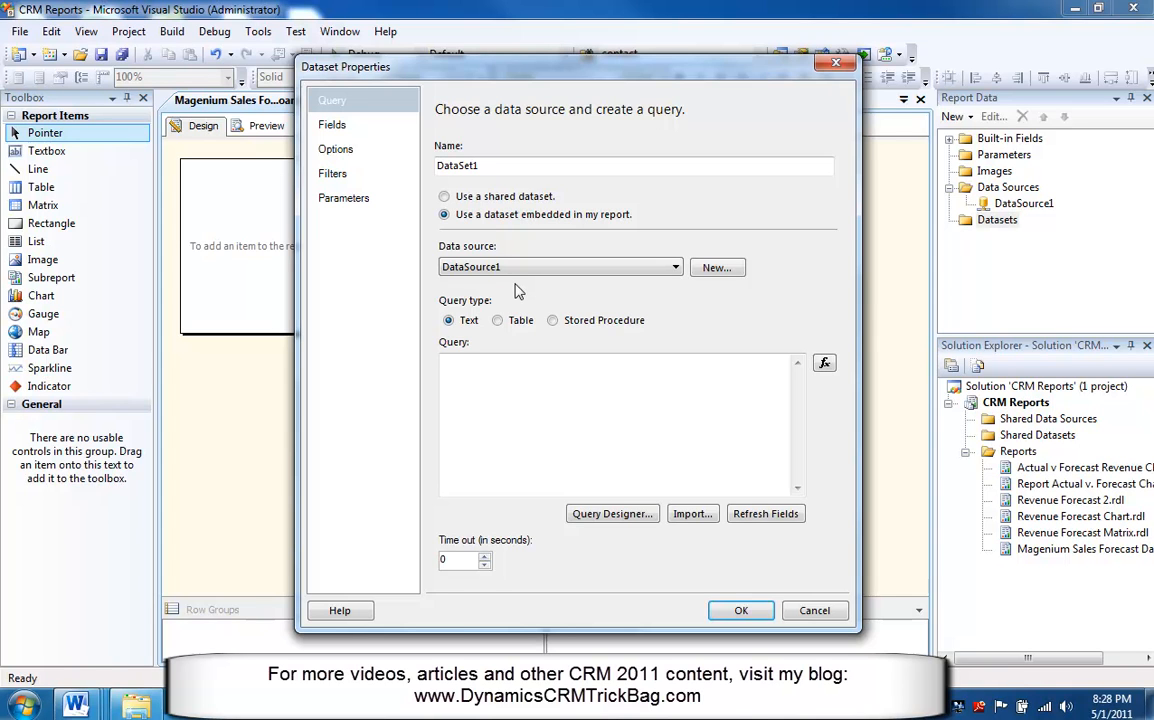
Import the dataset query from the XML file FetchXML -- All Opportunities.xml in the Data Sources folder.
left_click(692, 514)
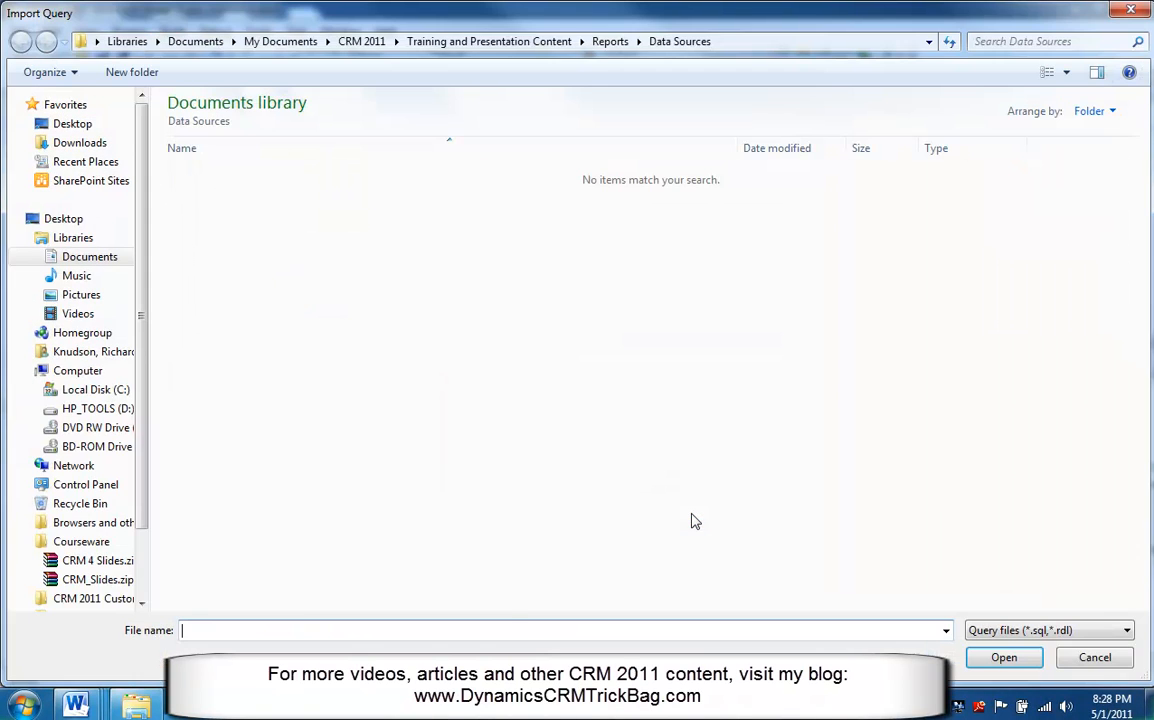
type("*.xml")
key("Return")
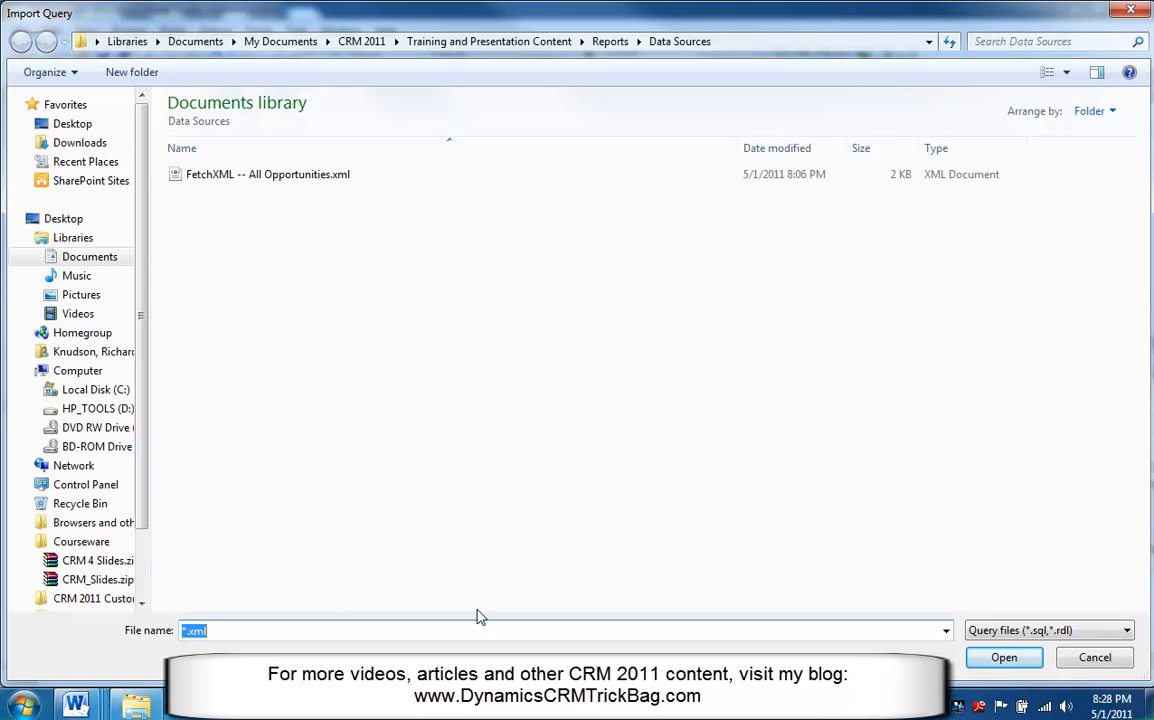
left_click(190, 176)
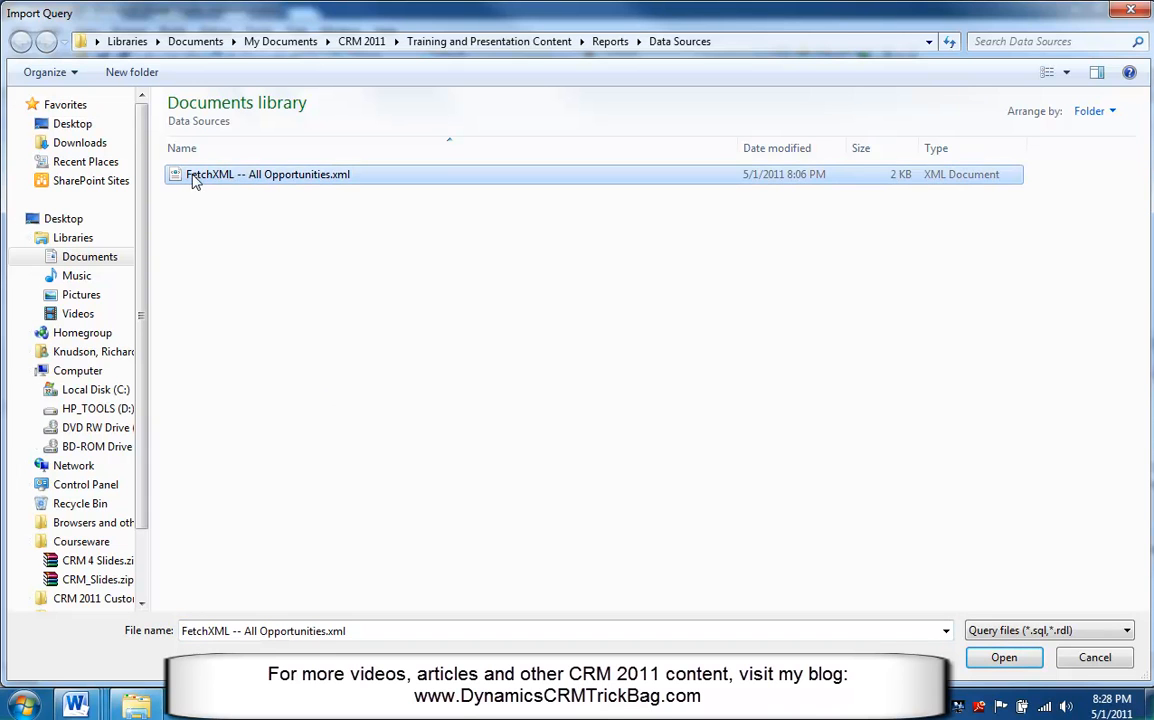
left_click(1006, 659)
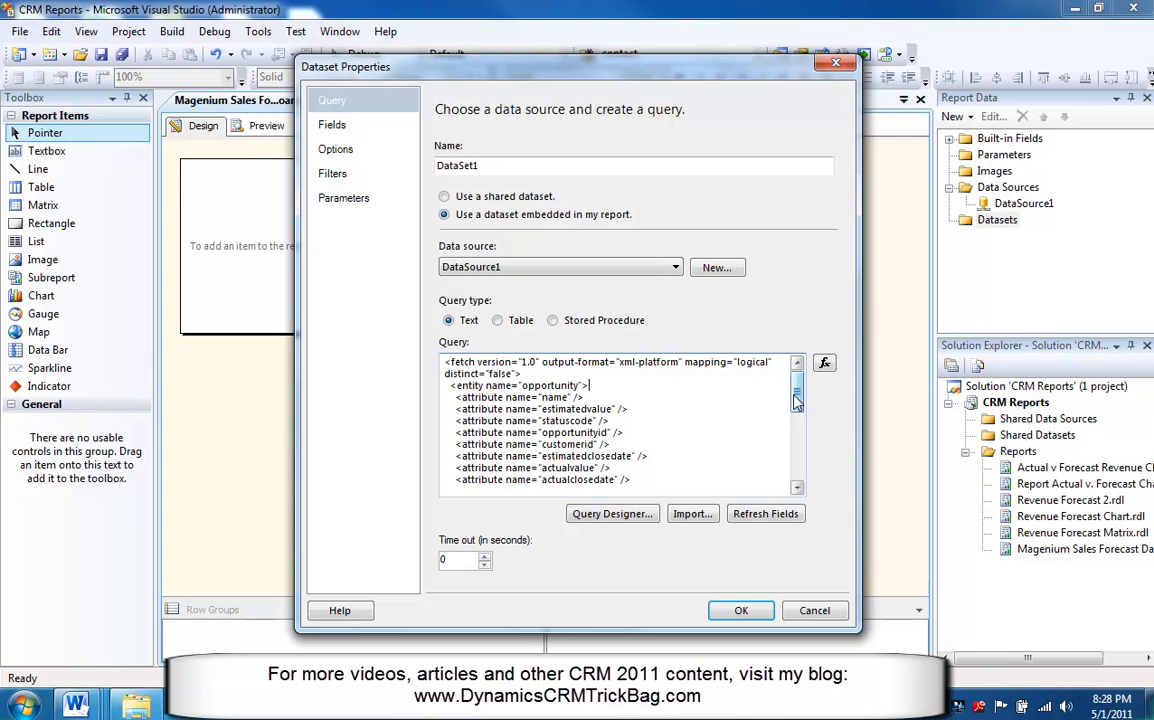
mouse_move(797, 401)
left_mouse_down()
mouse_move(797, 466)
mouse_move(797, 395)
left_mouse_up()
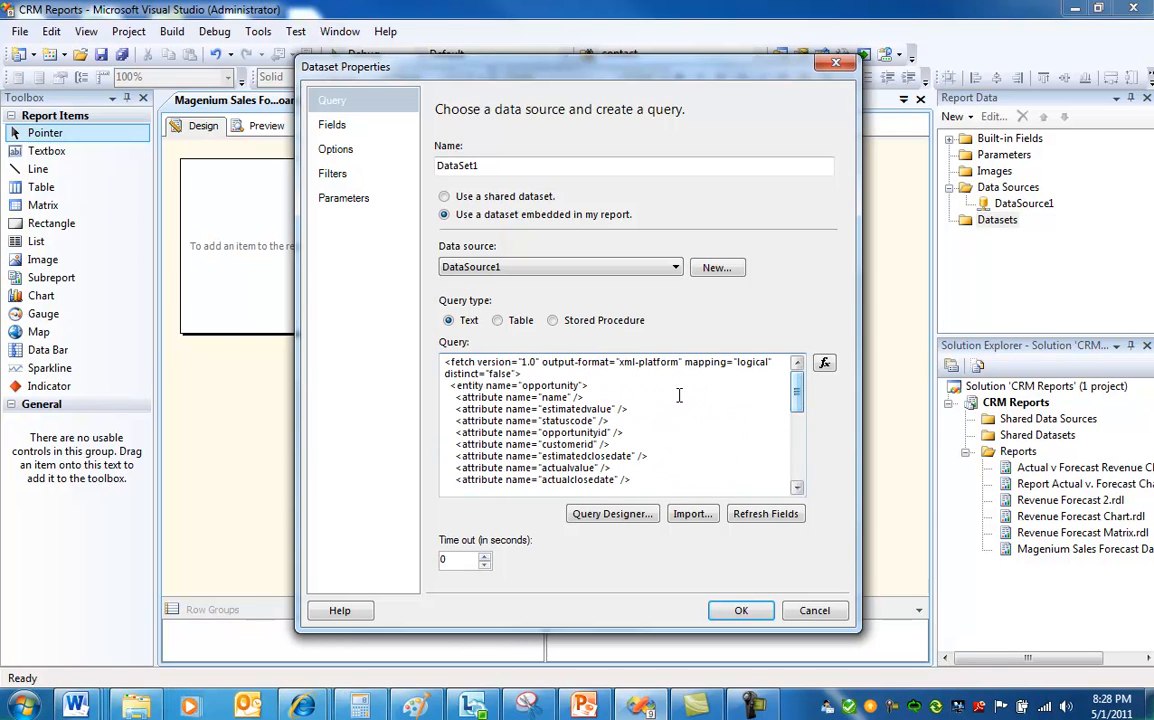
left_click(600, 385)
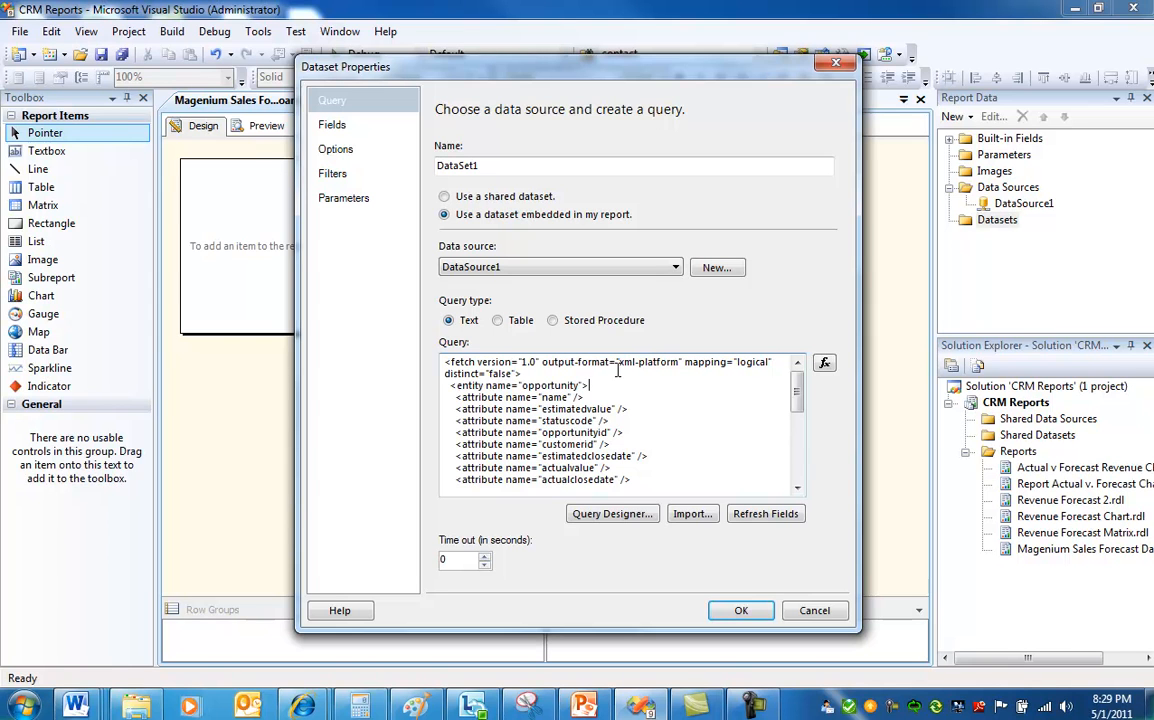
Open the Query Designer and run the Fetch query to preview the returned opportunity rows.
left_click(606, 514)
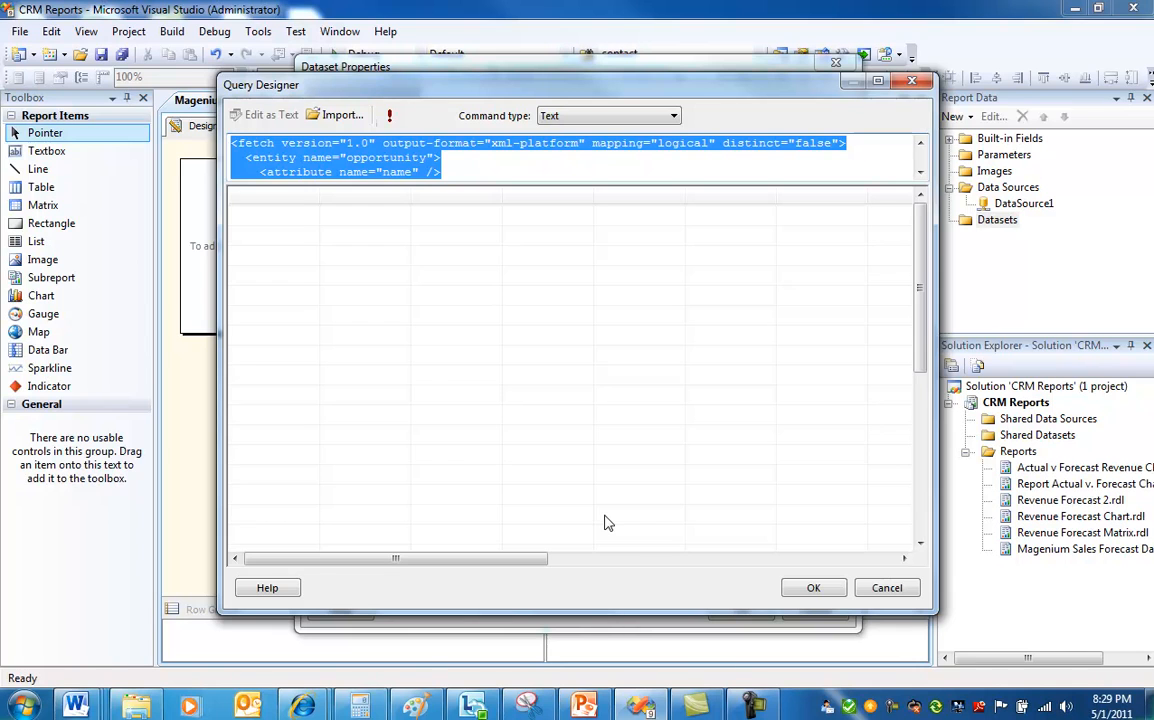
left_click(389, 115)
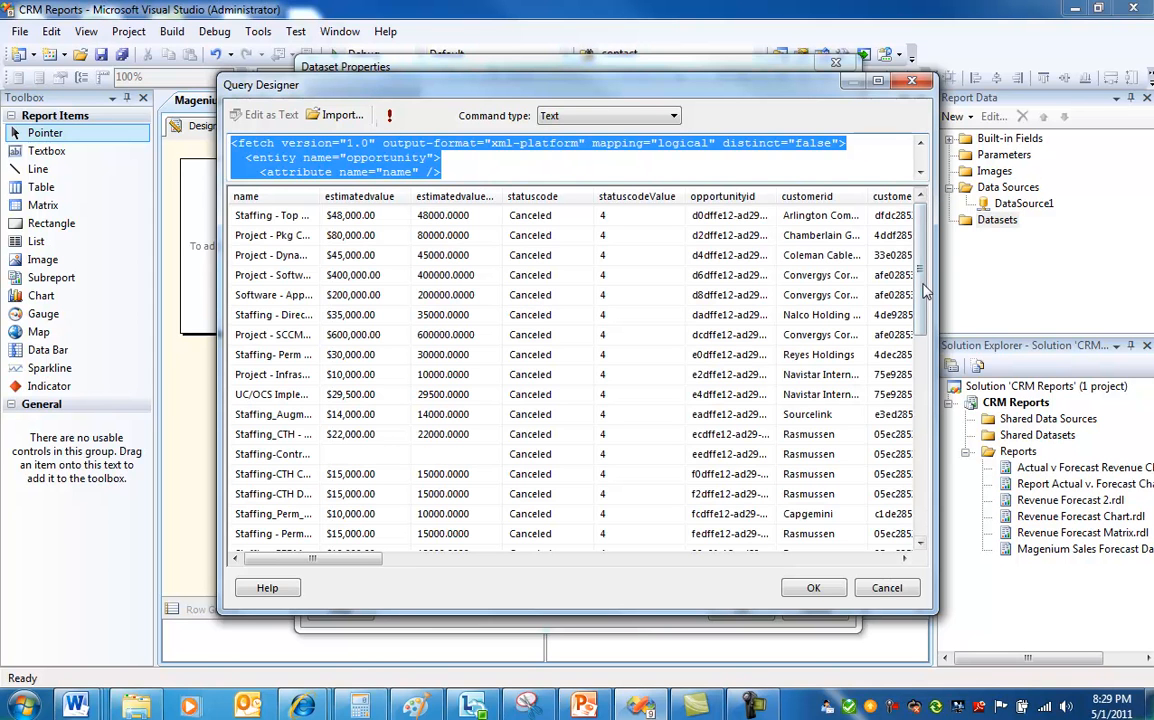
left_click_drag(927, 290, 928, 490)
scroll(780, 240, "up", 13)
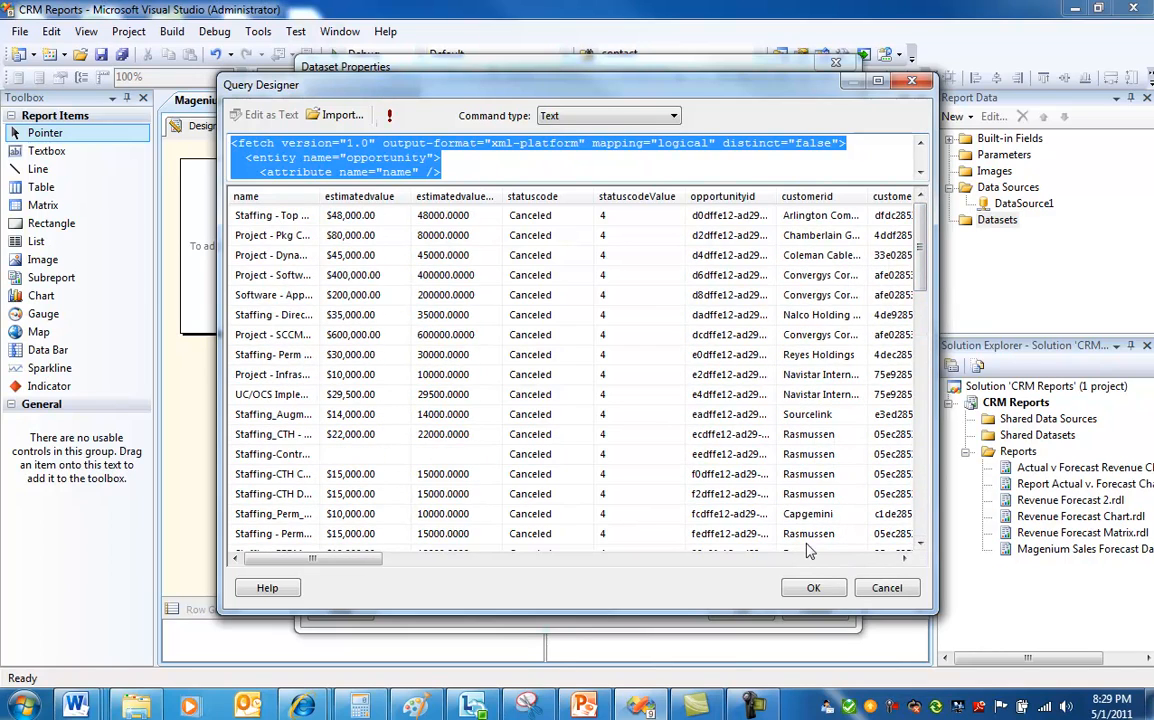
left_click(813, 588)
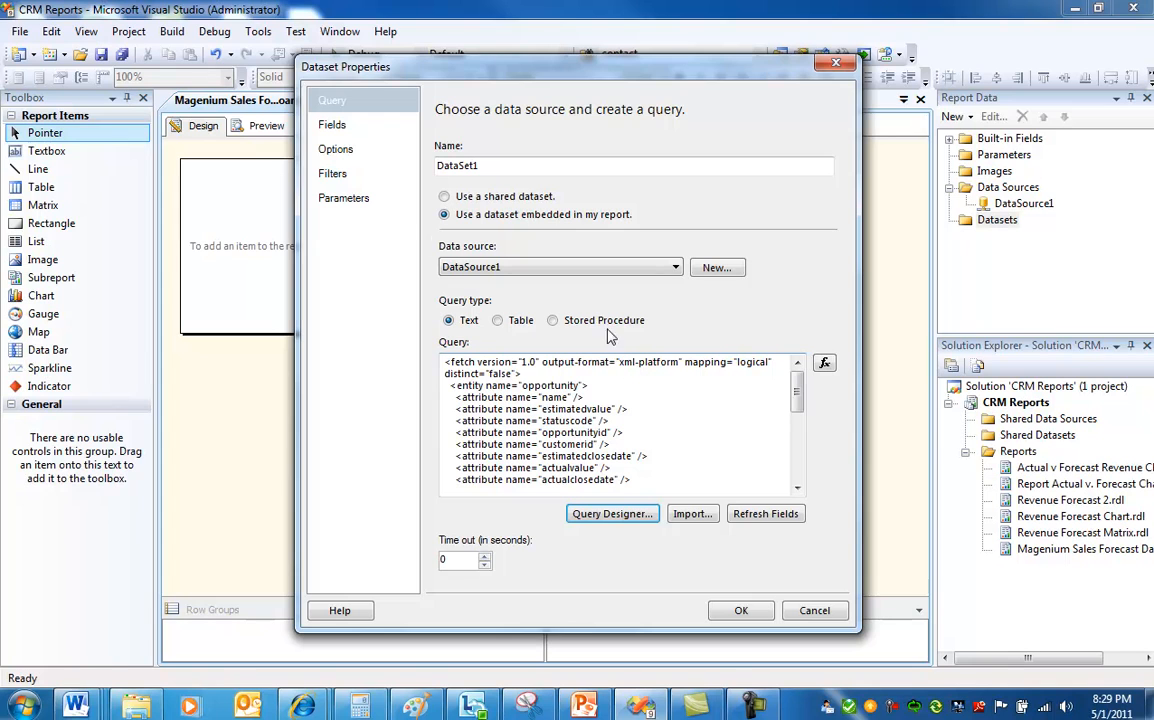
Add a dataset filter with expression [statecode] equal to Open and close the dataset properties.
left_click(333, 176)
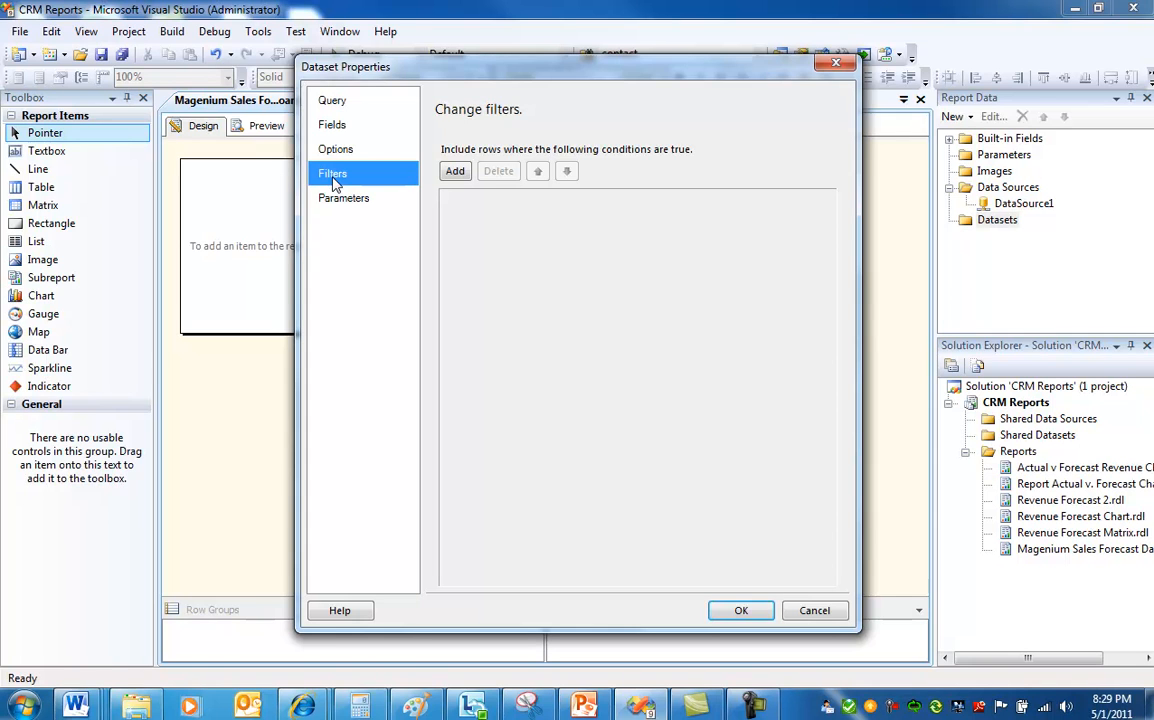
left_click(456, 172)
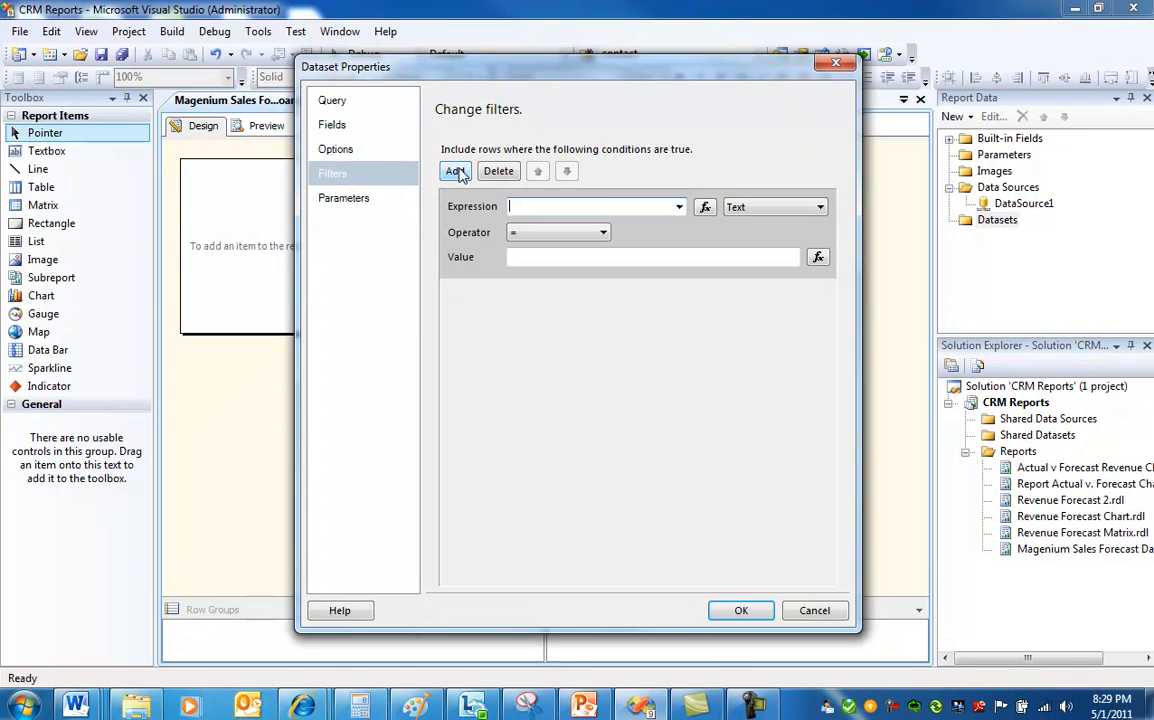
left_click(679, 208)
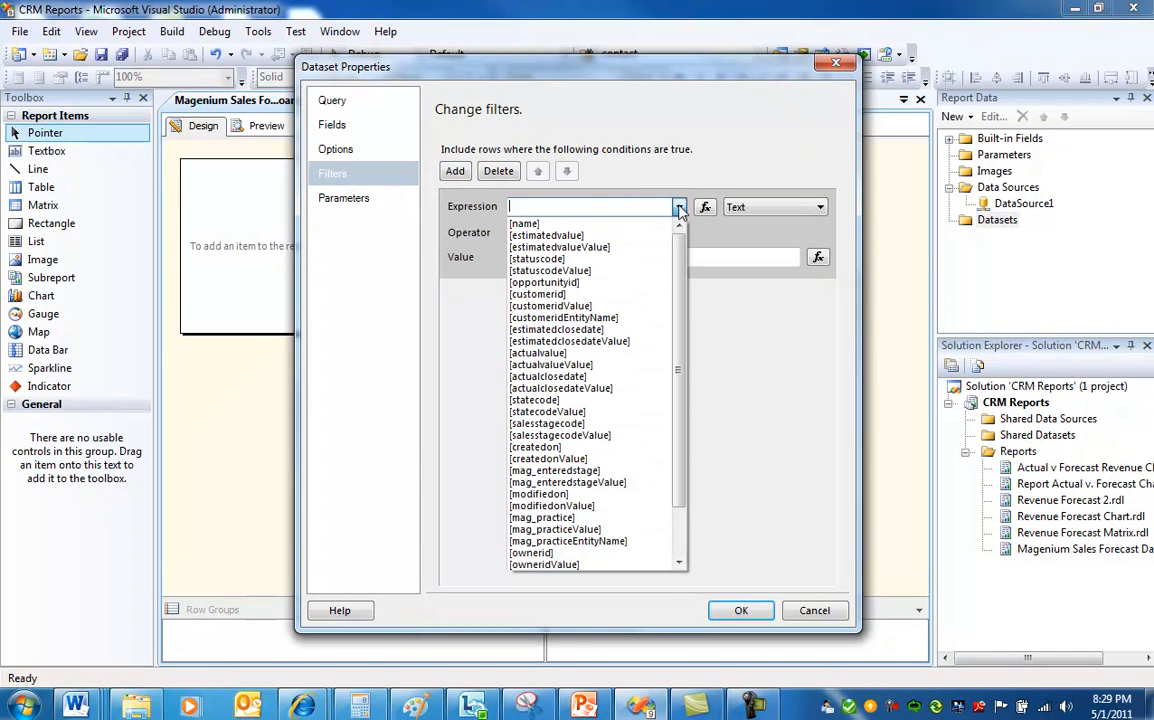
left_click(583, 400)
left_click(547, 261)
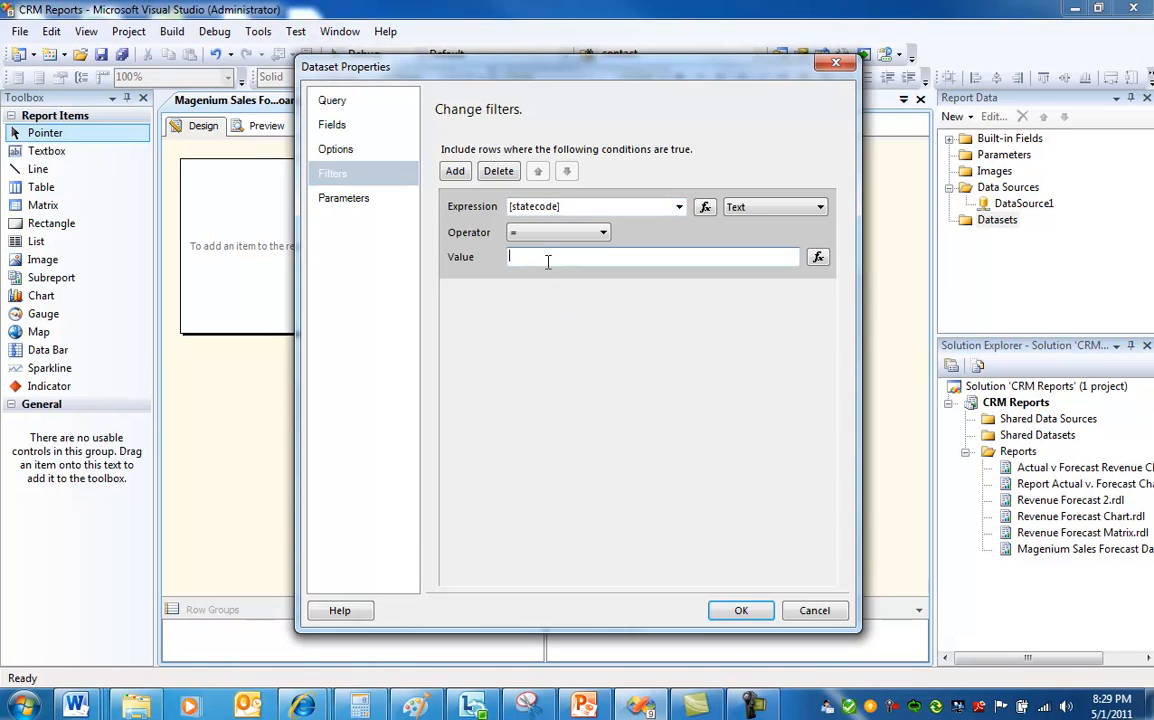
type("Open")
left_click(748, 612)
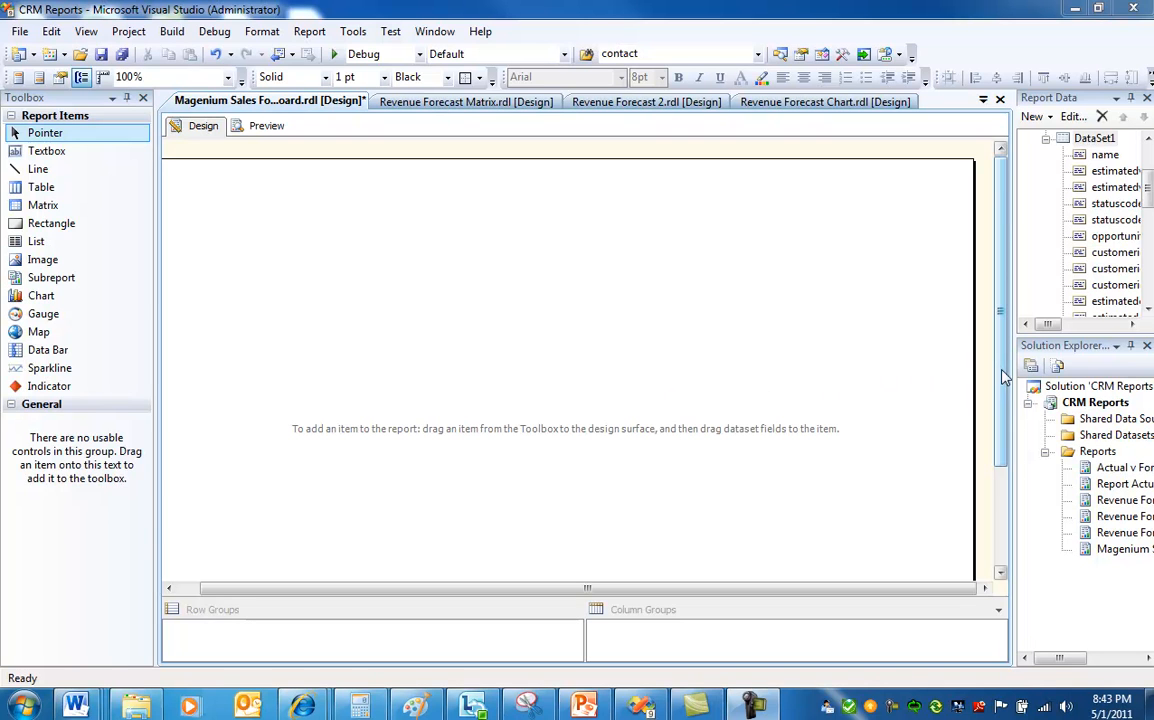
Insert a chart into the report body, choosing a 3-D column chart type.
left_click_drag(516, 591, 474, 588)
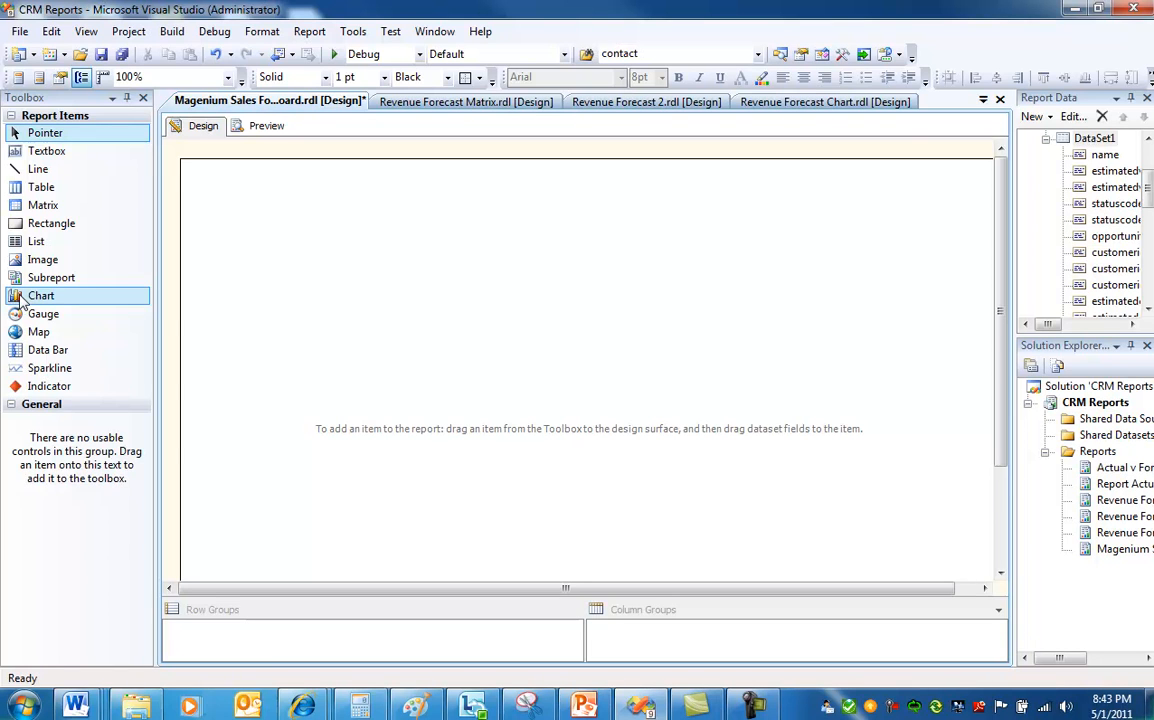
left_click_drag(10, 299, 246, 309)
left_click_drag(413, 273, 322, 233)
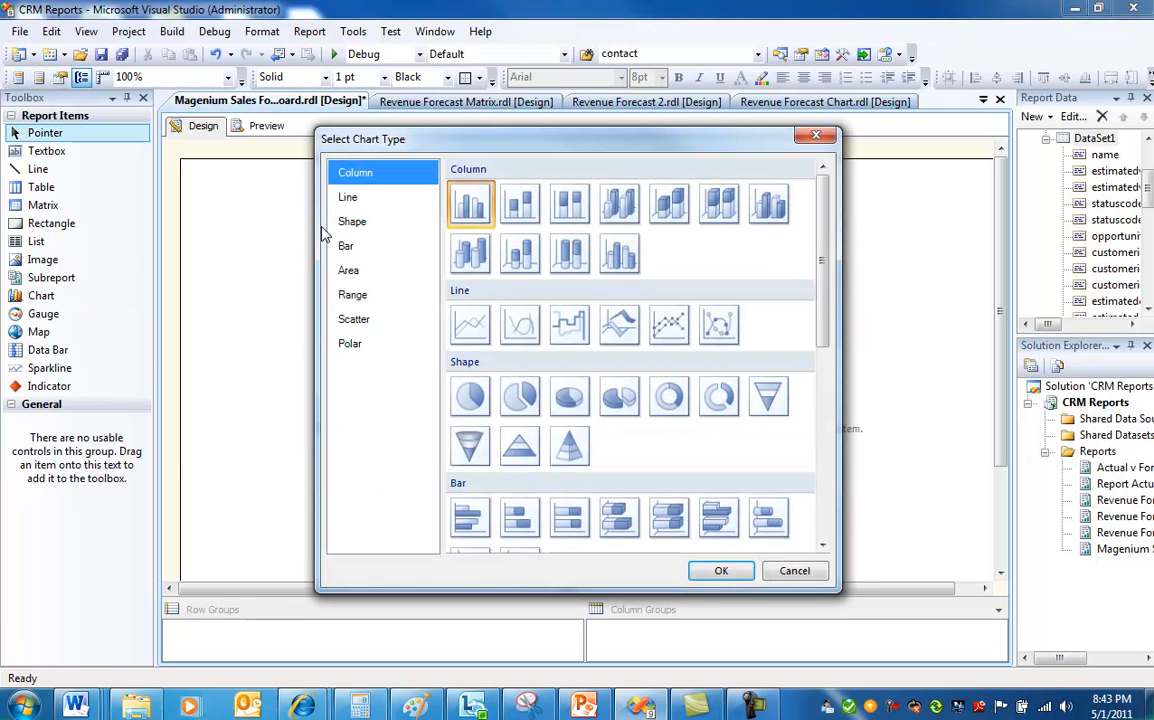
left_click(763, 217)
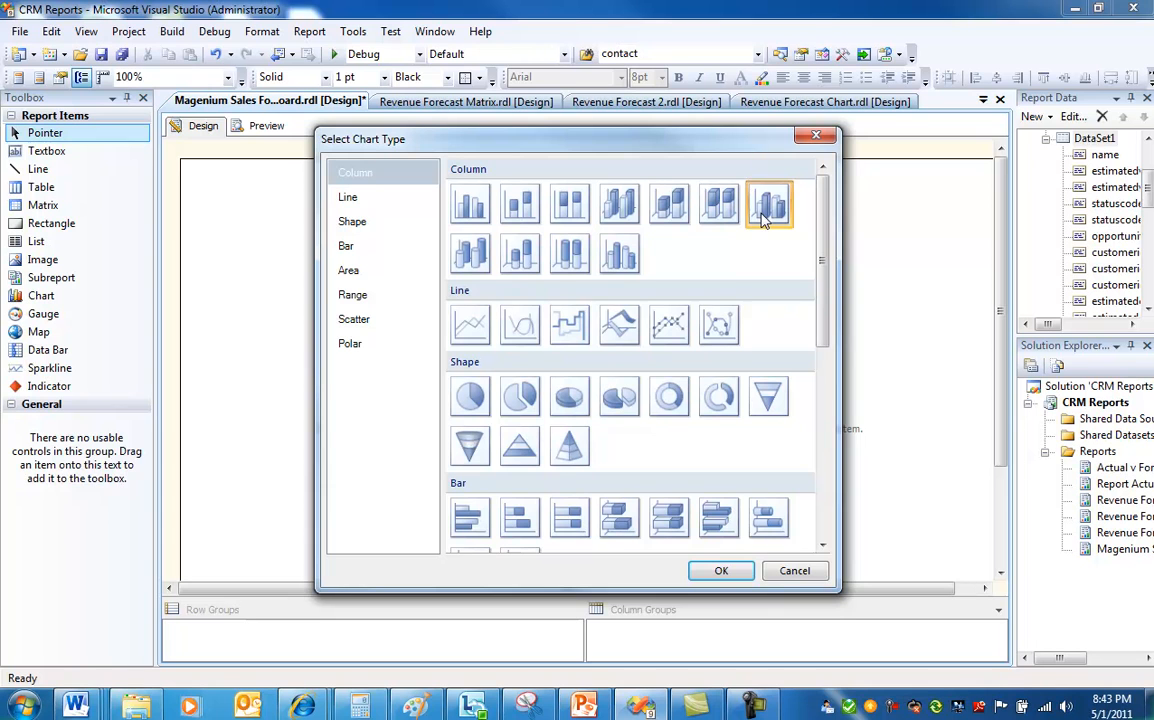
left_click(726, 571)
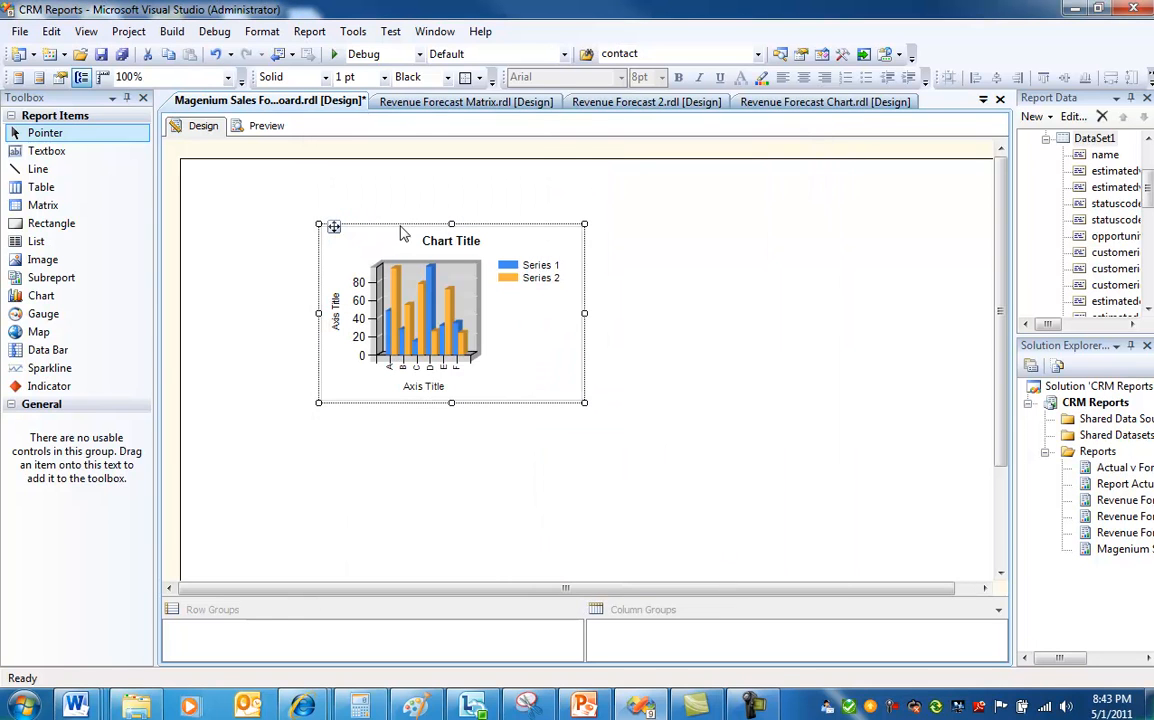
Move the chart to the report's top-left corner and enlarge it to fill the design surface.
left_click_drag(397, 226, 262, 166)
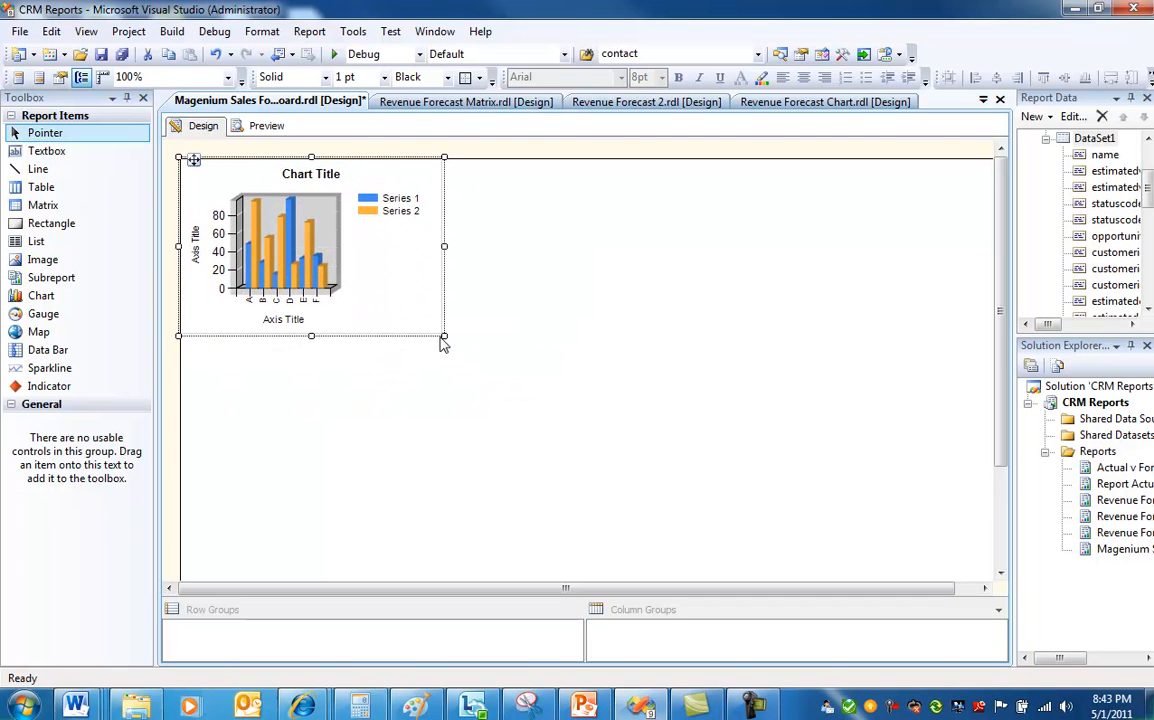
left_click_drag(445, 336, 976, 602)
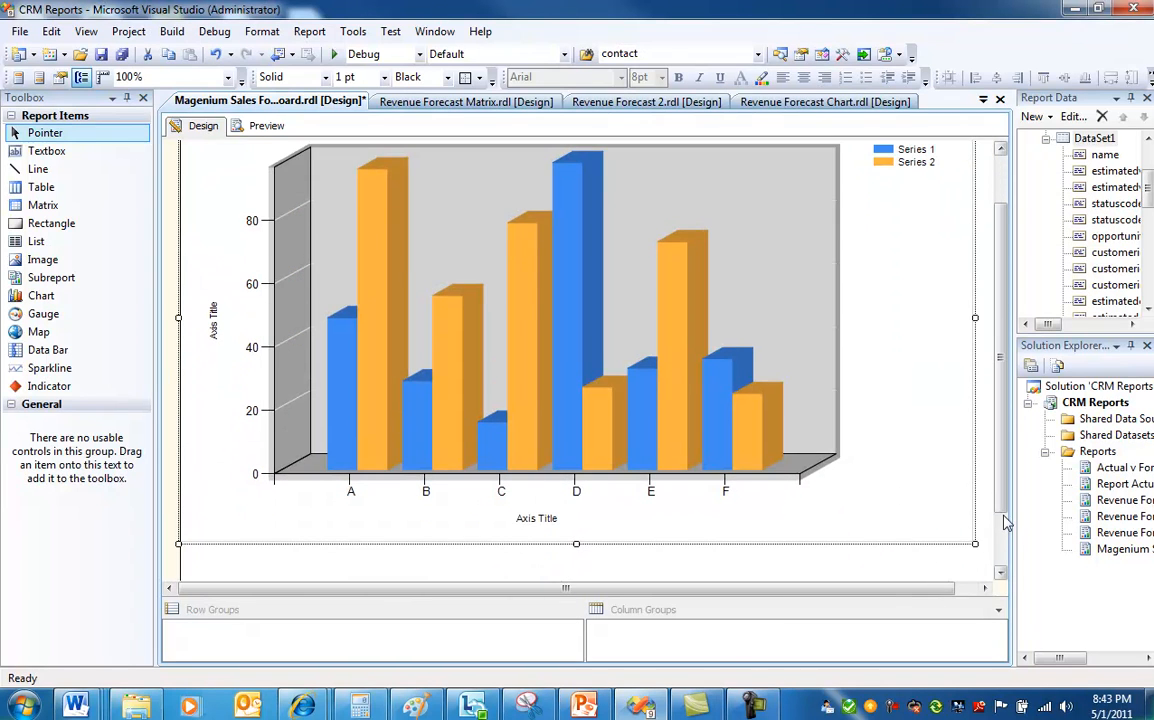
left_click_drag(1001, 516, 1001, 568)
left_click_drag(577, 473, 578, 560)
left_click_drag(997, 507, 1004, 414)
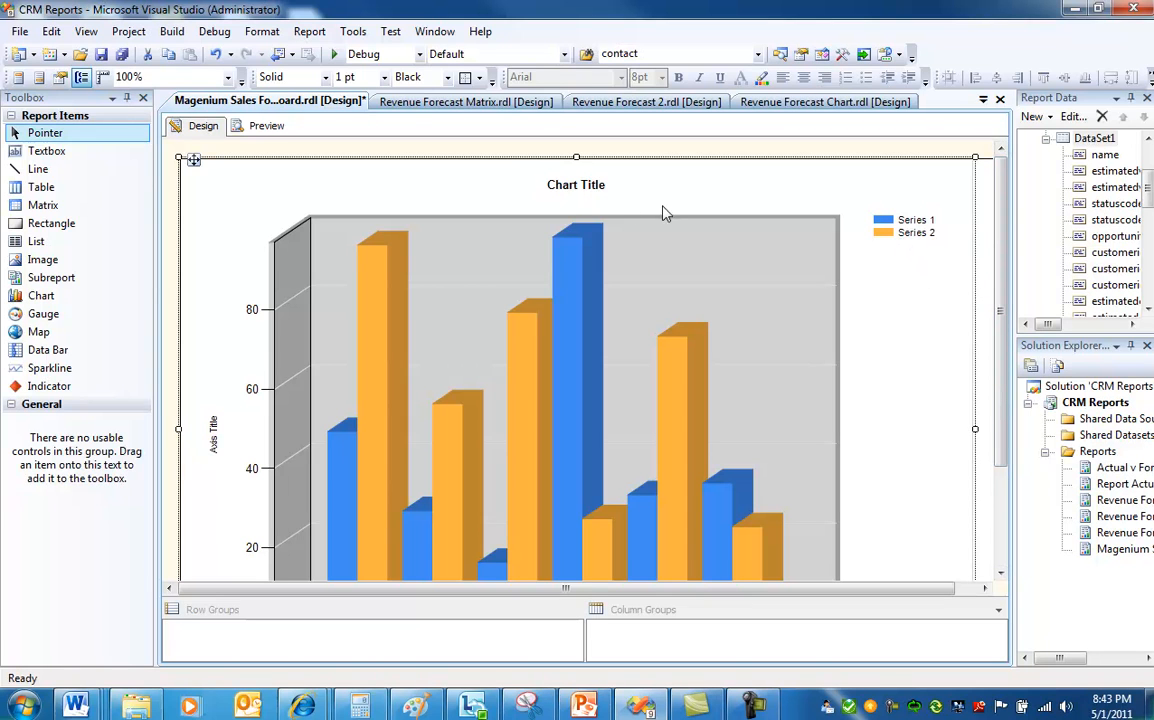
Rename the chart title to "Revenue Forecast by Practice".
left_click(601, 191)
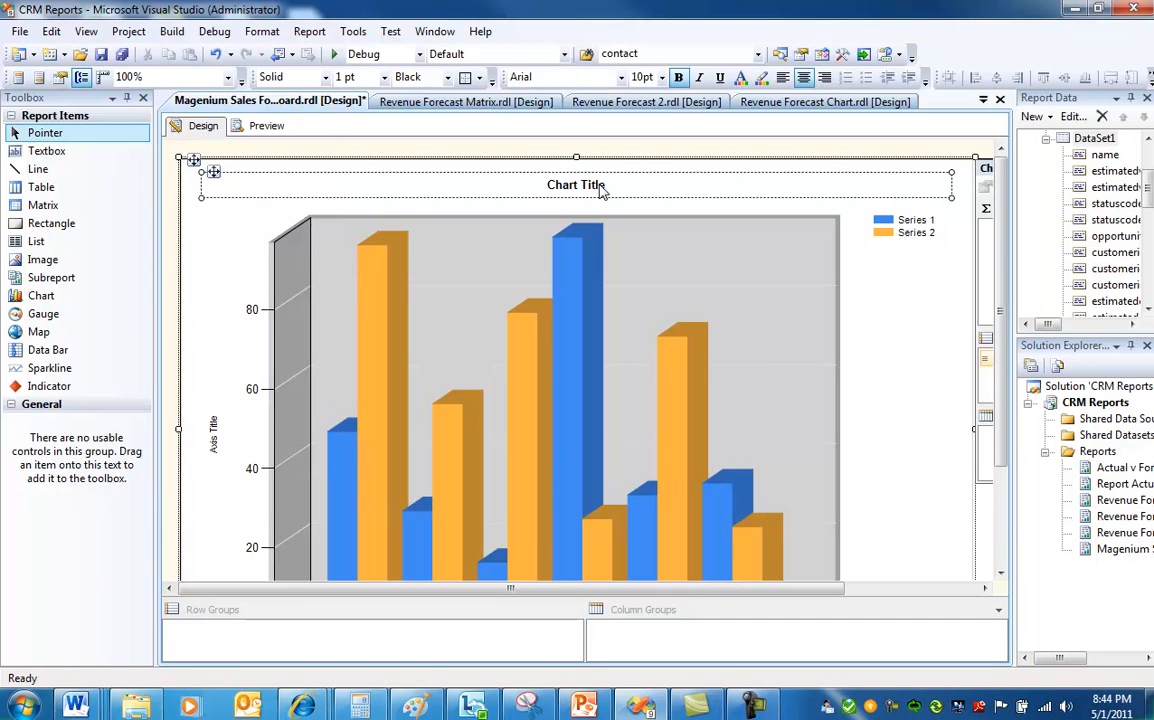
left_click(609, 186)
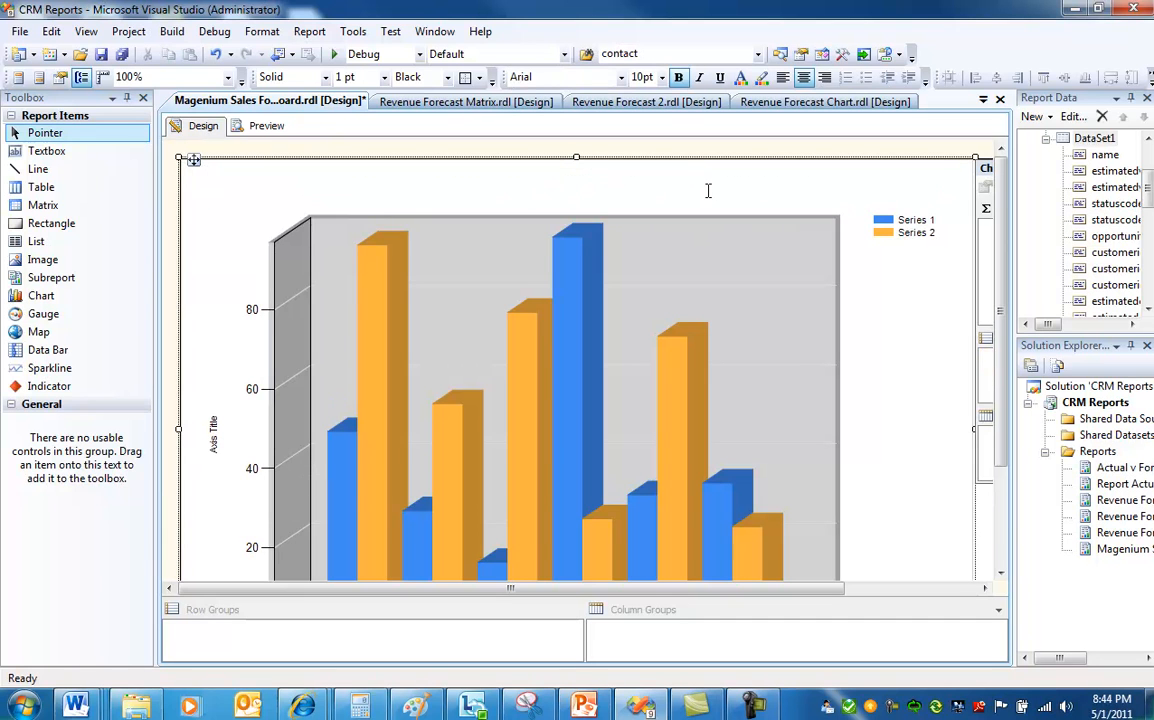
key("BackSpace")
key("BackSpace")
key("BackSpace")
key("BackSpace")
key("BackSpace")
key("BackSpace")
key("BackSpace")
key("BackSpace")
key("BackSpace")
key("BackSpace")
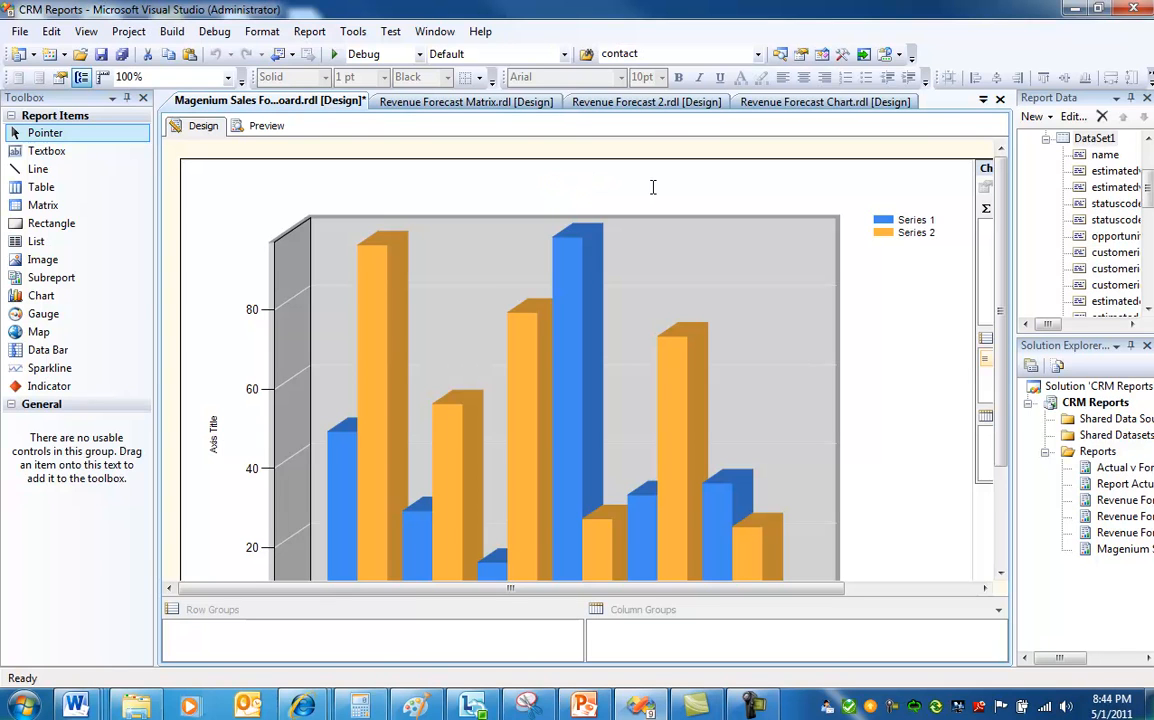
type("Revenue Forecast ")
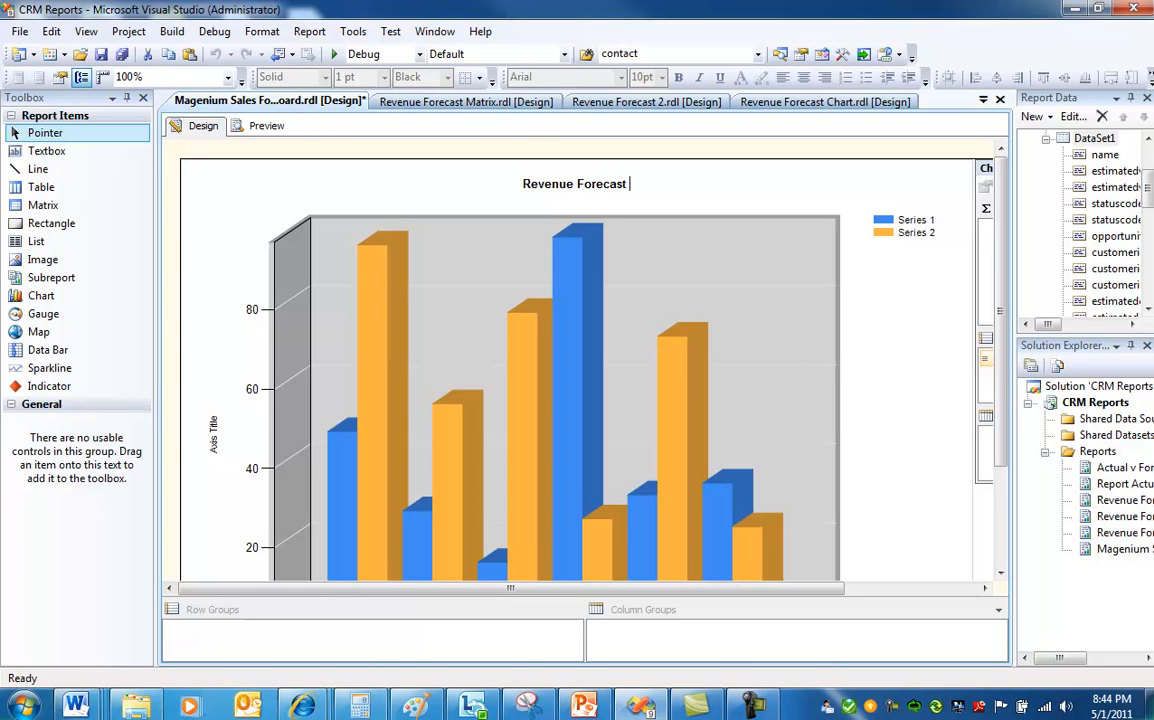
type("by Practice")
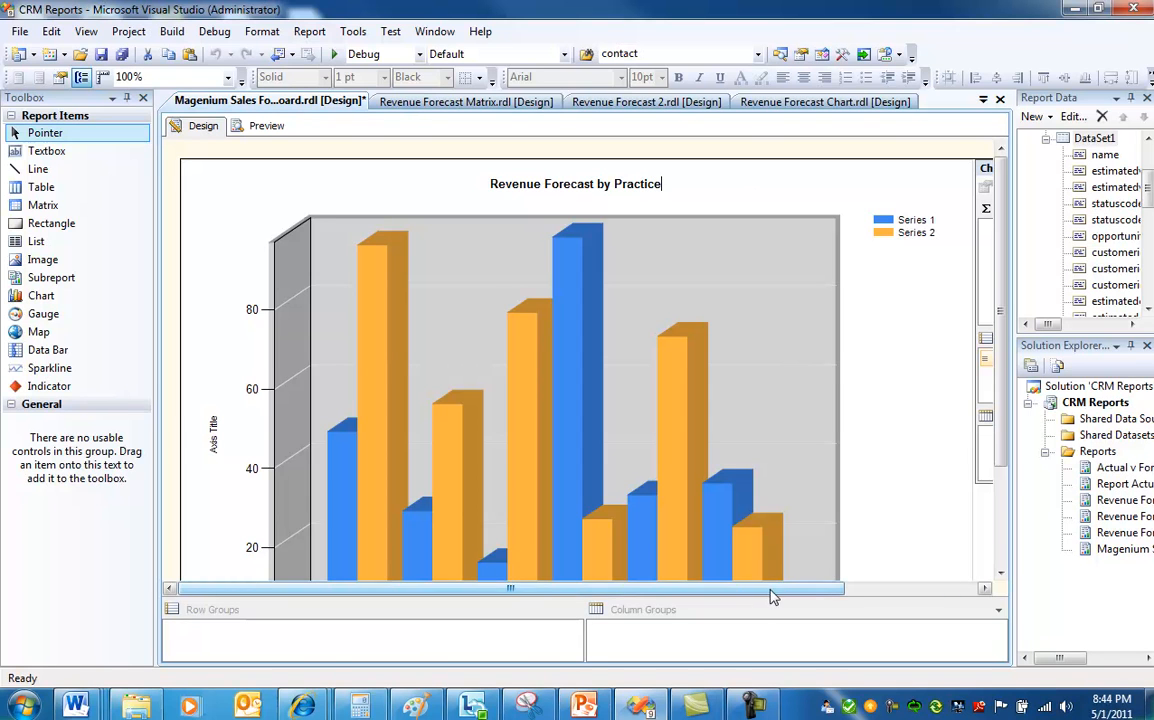
Set the chart's value series to the summed estimatedvalueValue field.
left_click_drag(770, 597, 868, 596)
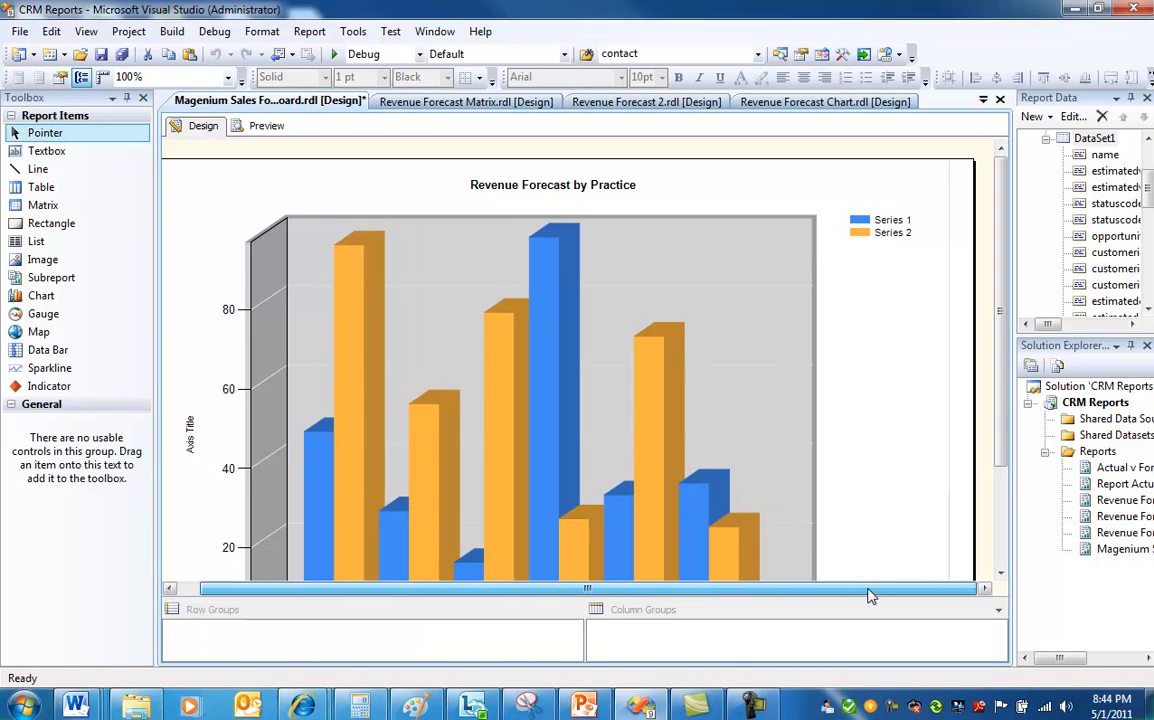
left_click(884, 244)
left_click(886, 237)
left_click_drag(762, 597, 923, 590)
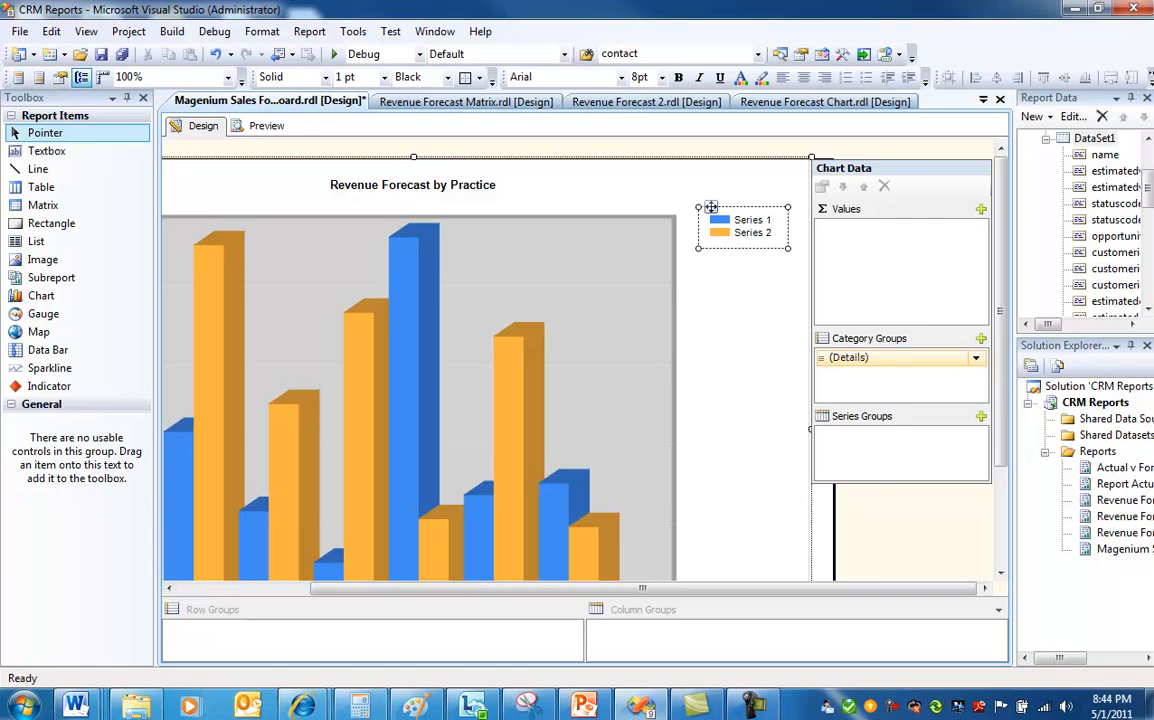
left_click(985, 235)
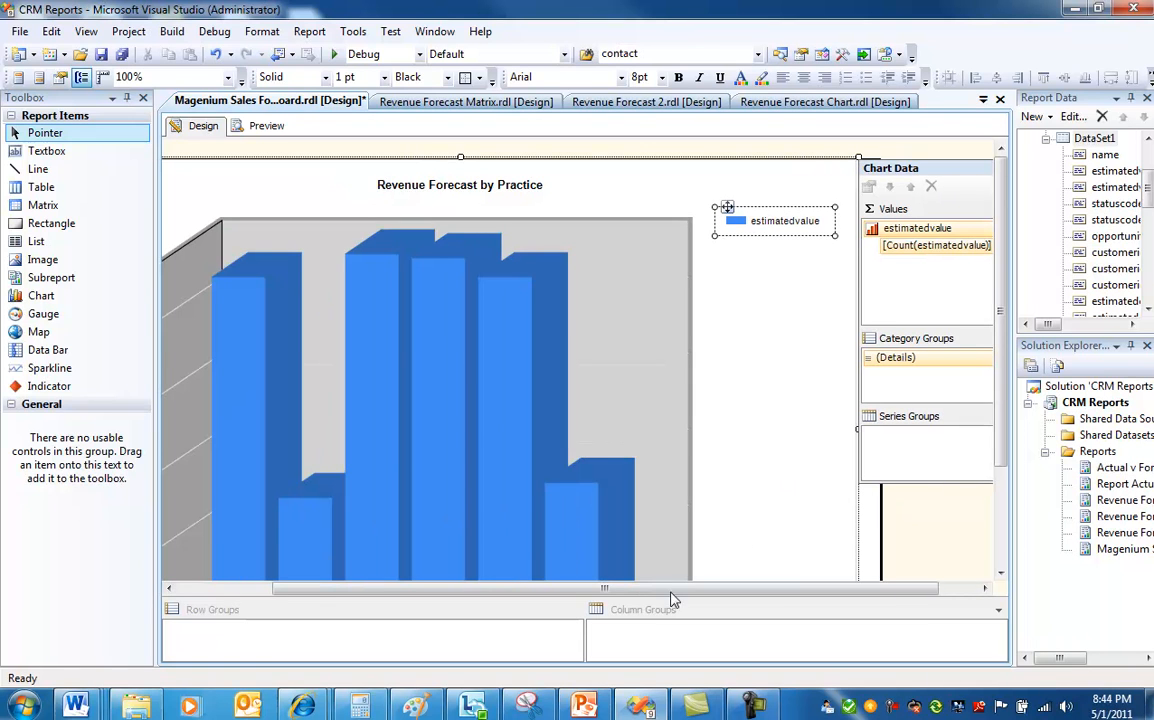
left_click_drag(661, 591, 868, 546)
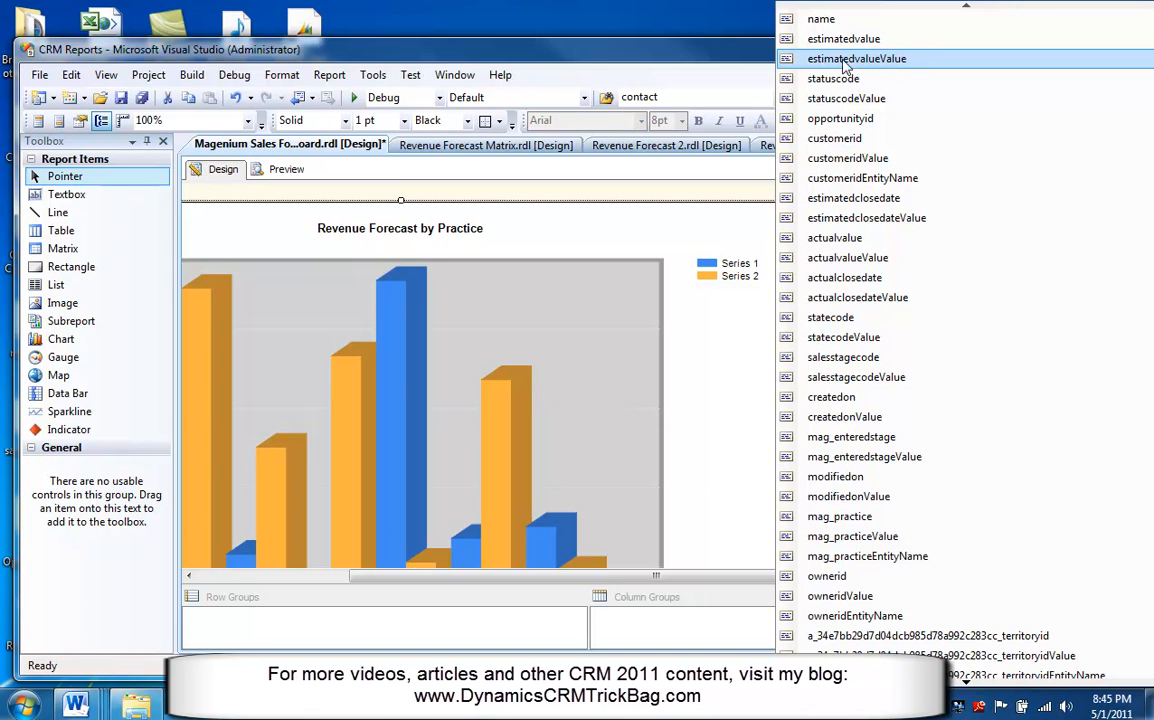
left_click(812, 60)
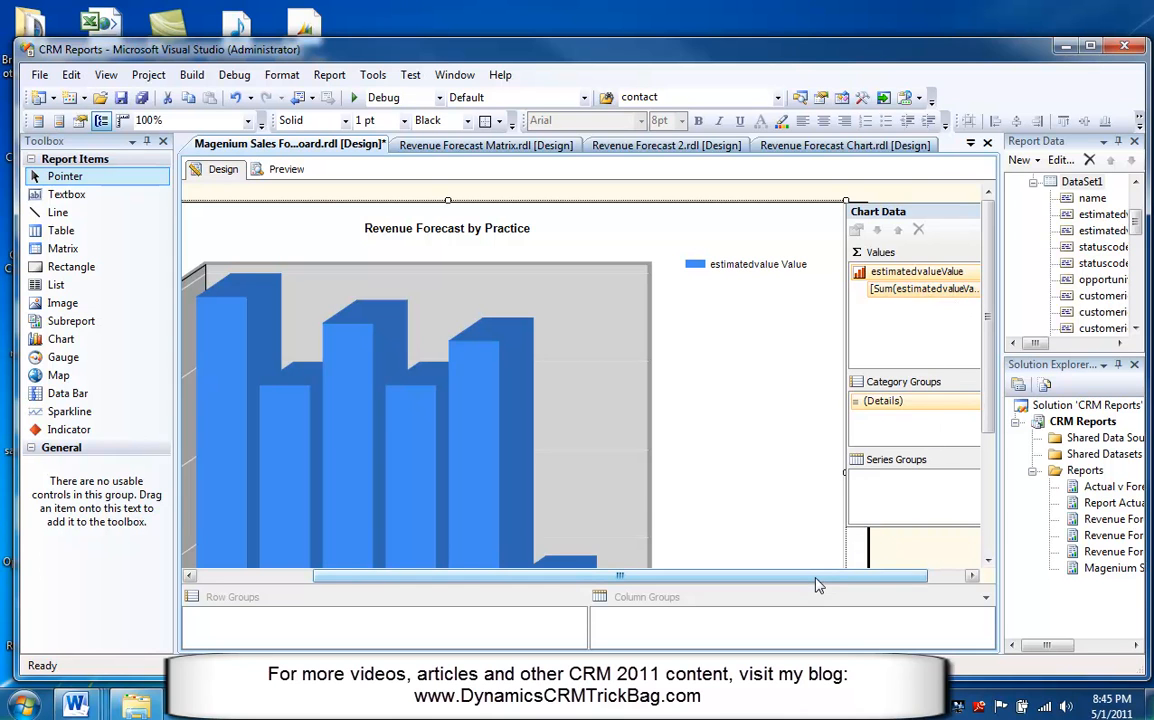
Add mag_practice as the chart's category group.
left_click_drag(815, 585, 904, 584)
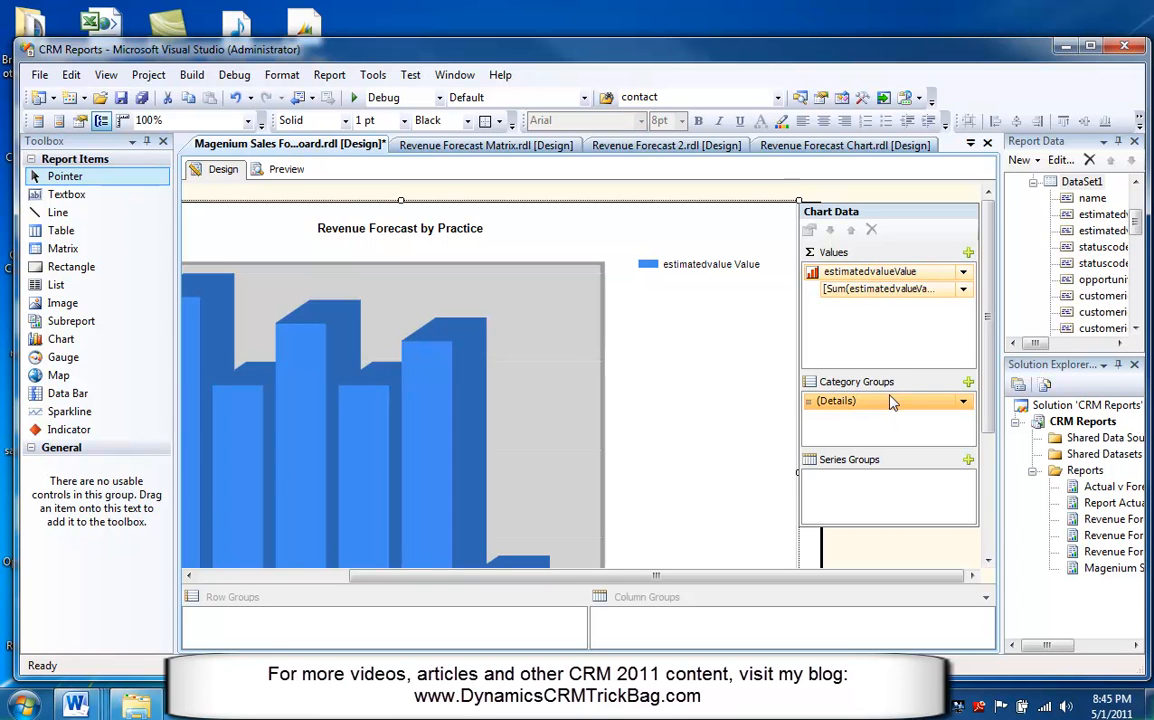
left_click(968, 383)
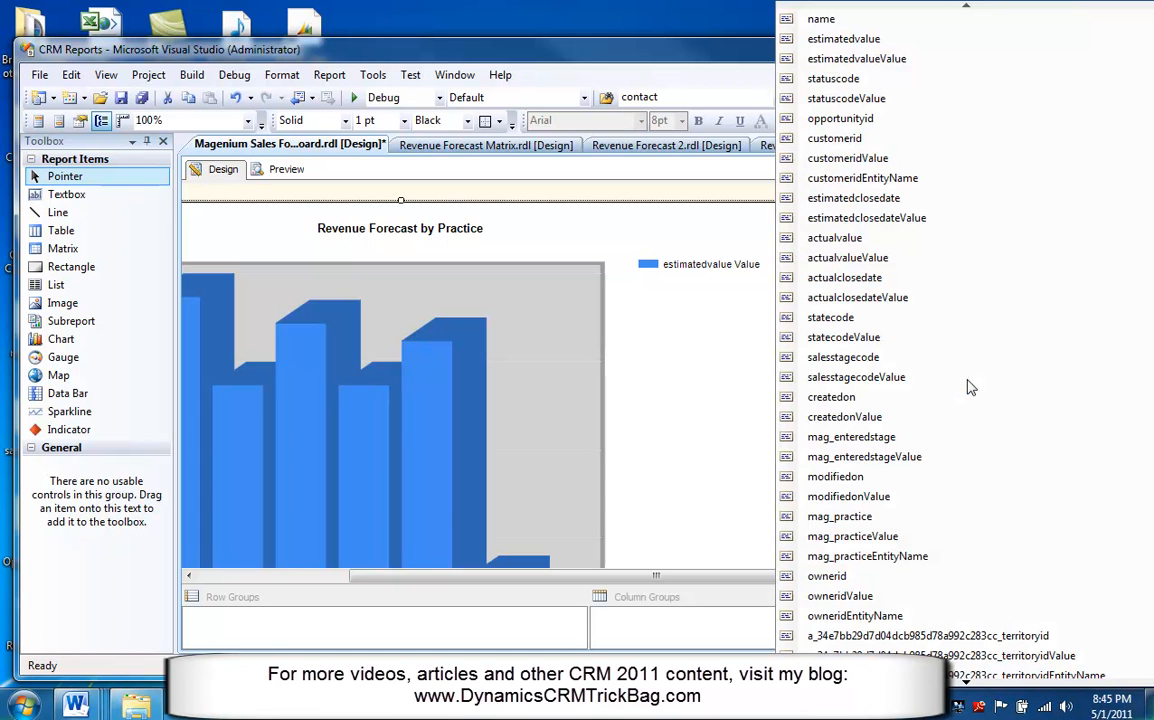
left_click(866, 519)
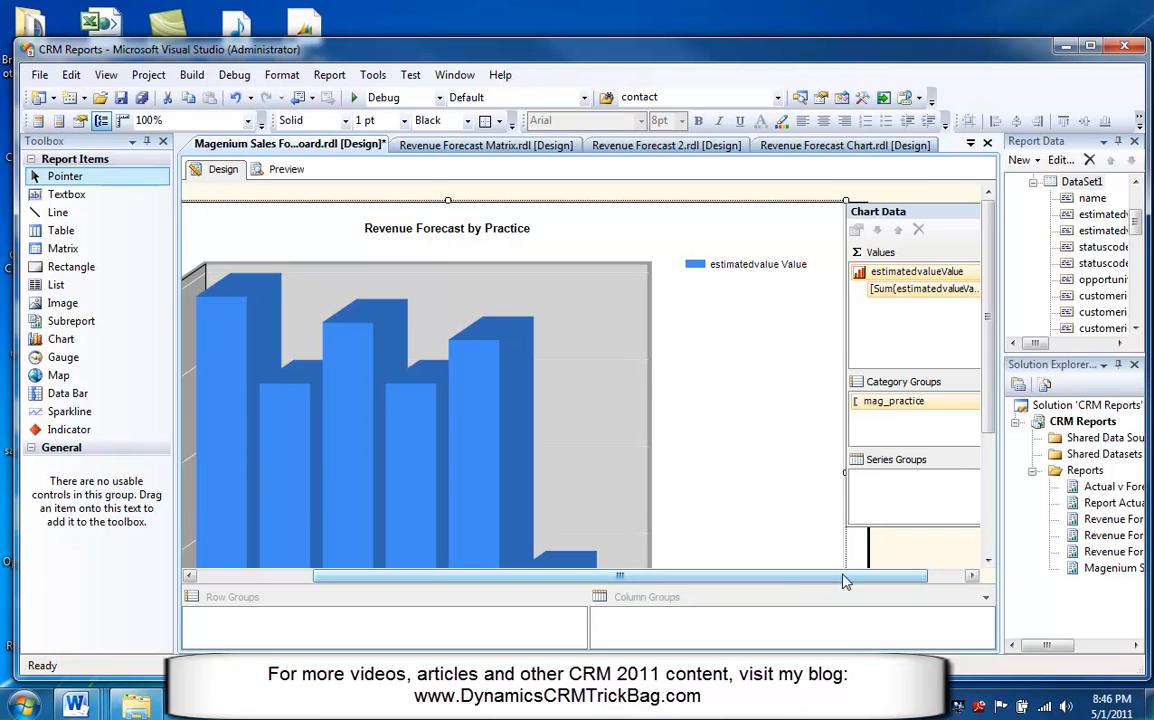
Preview the report to check the chart, and return to the design view.
left_click(287, 170)
key("super+Up")
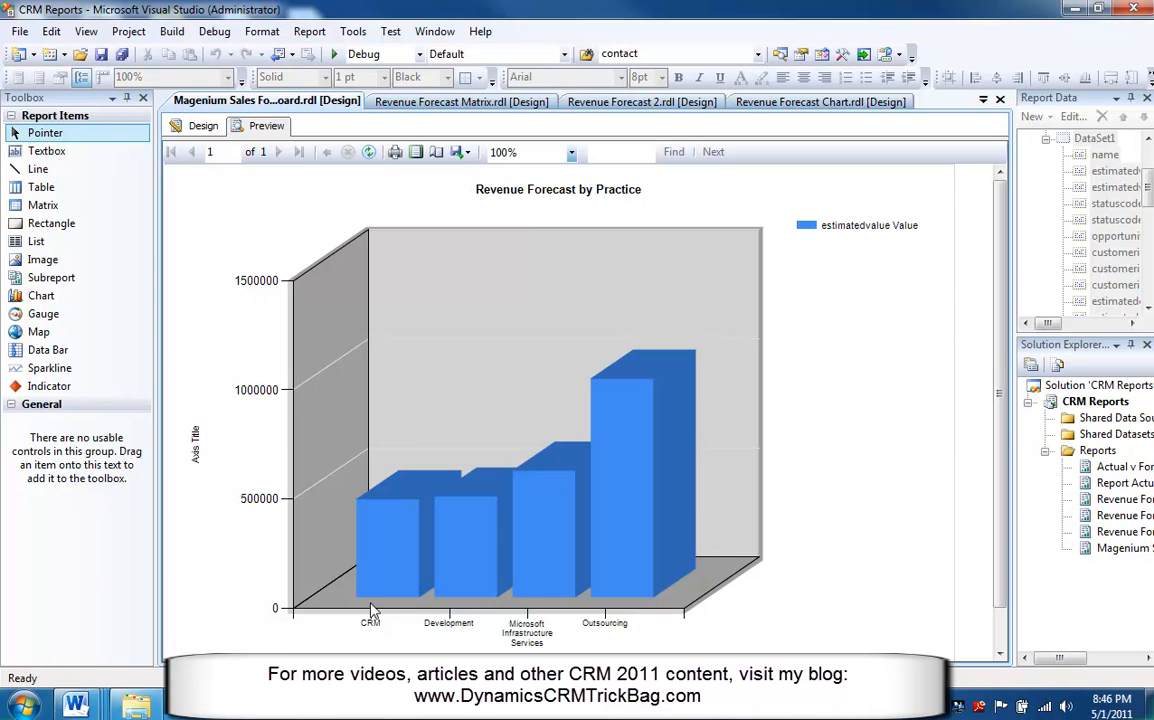
left_click(201, 126)
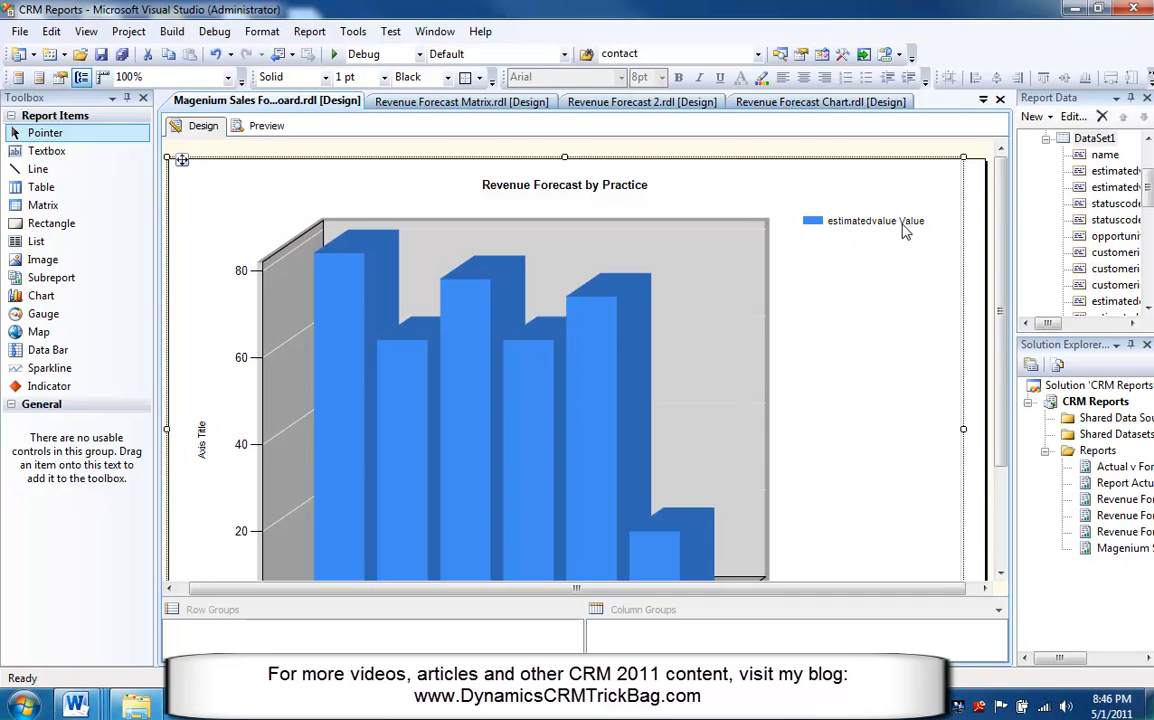
Set the series' custom legend text to Forecast Revenue.
left_click(613, 330)
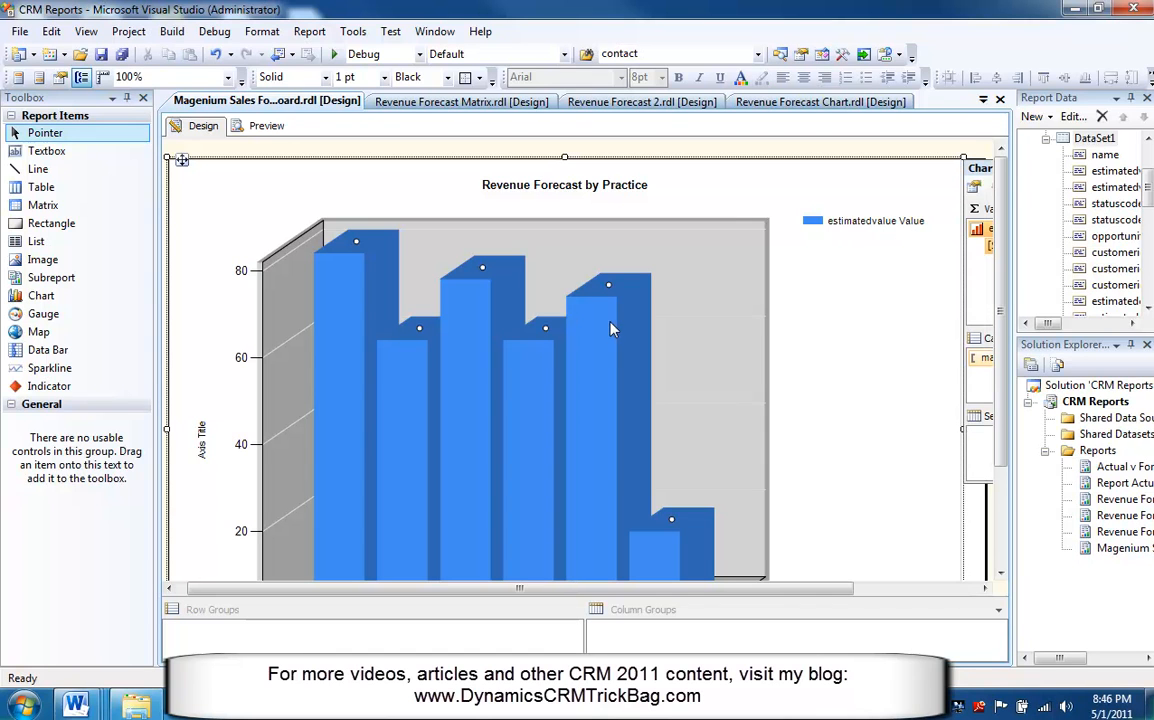
right_click(603, 322)
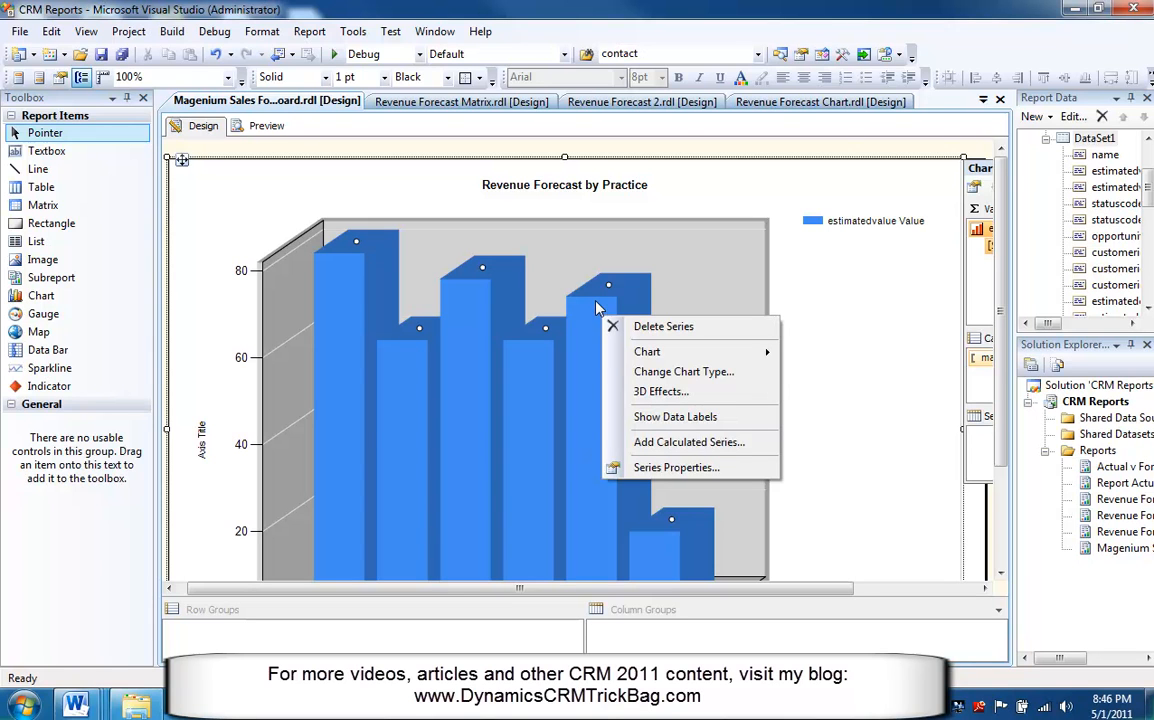
left_click(650, 467)
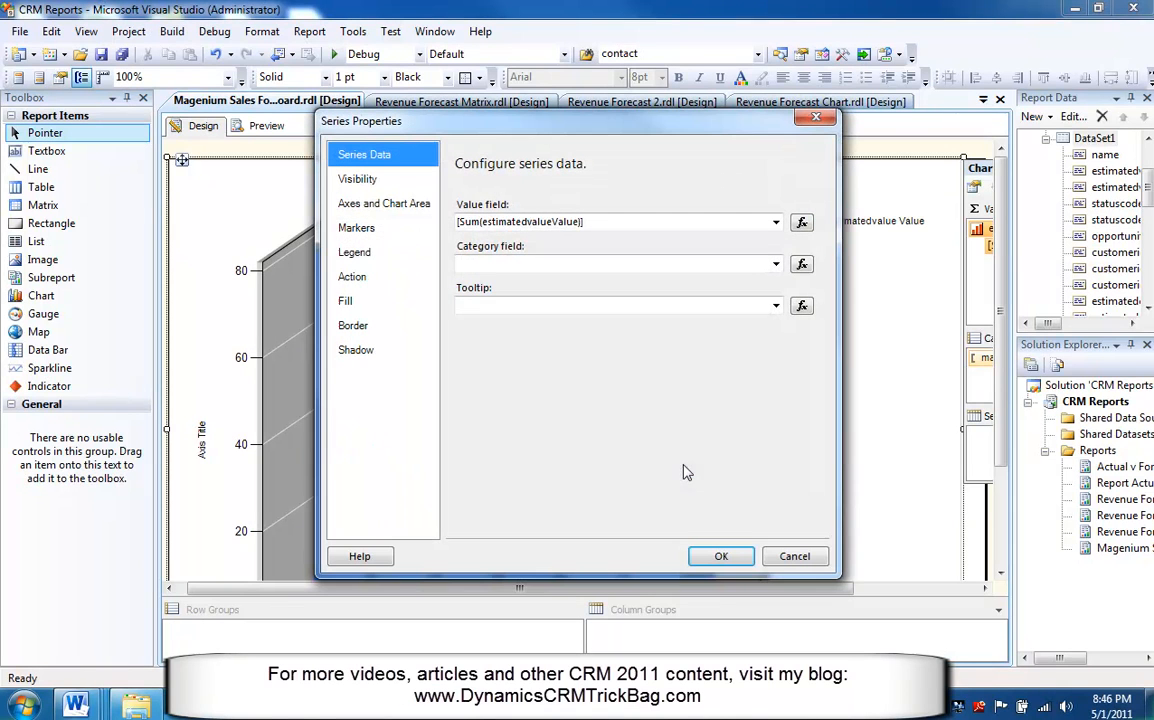
left_click(392, 257)
left_click(523, 250)
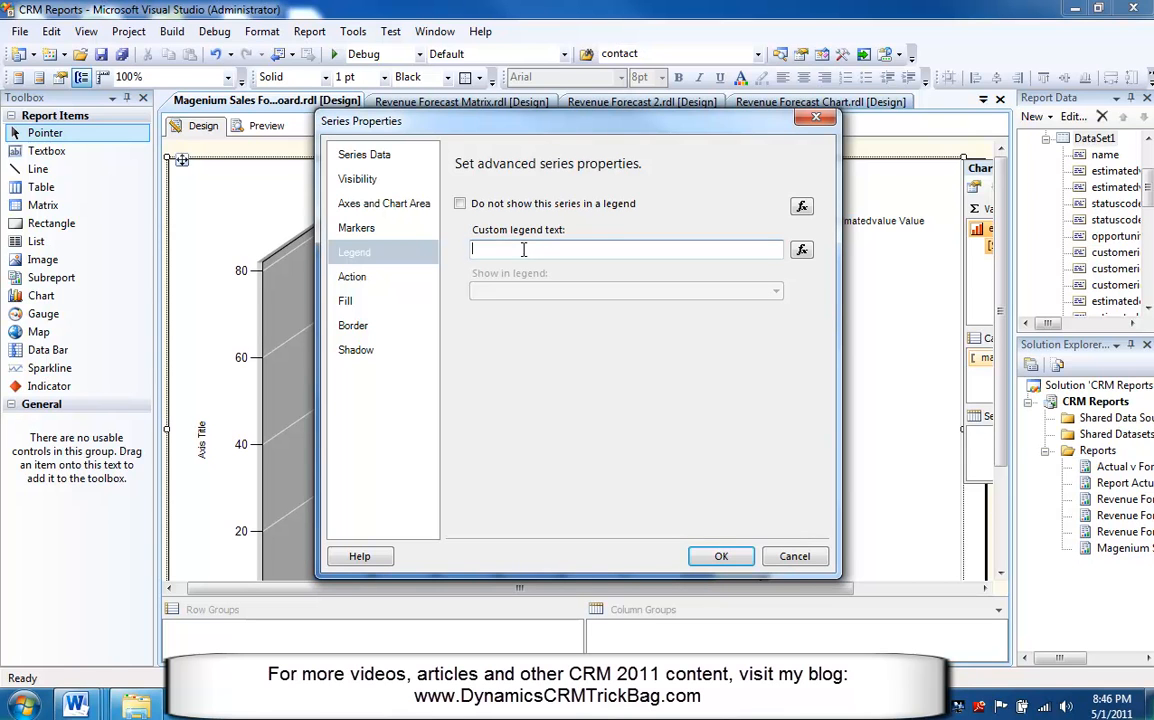
type("Forecast Revenue")
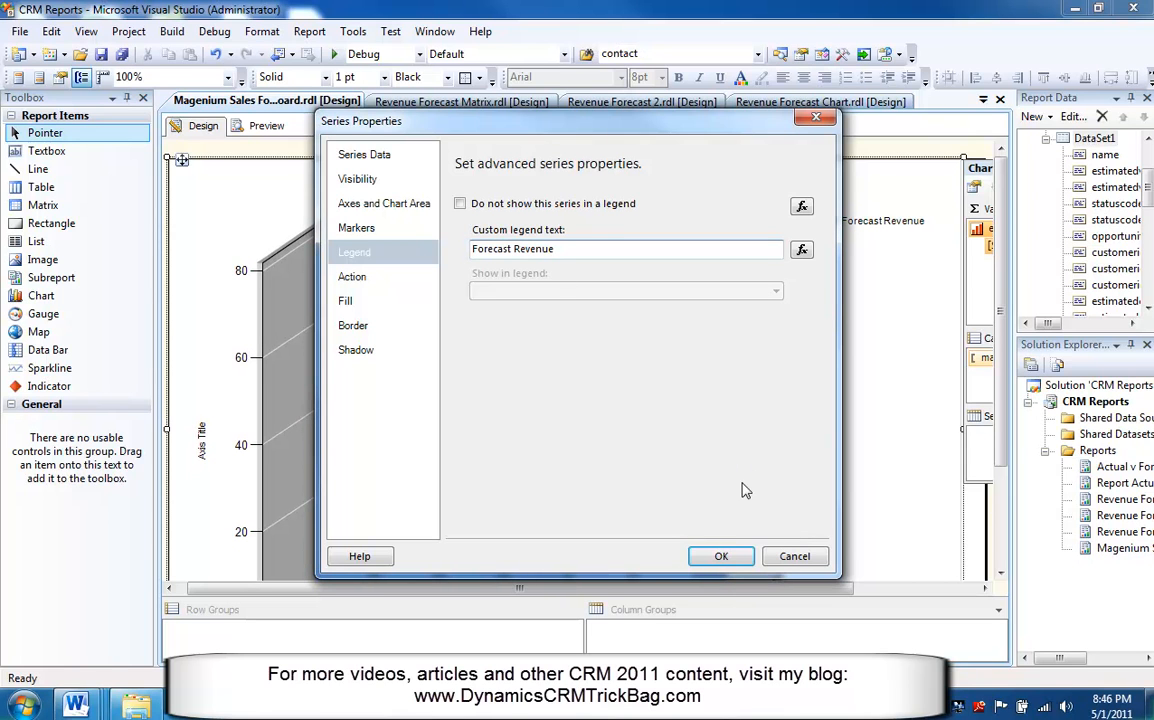
left_click(721, 556)
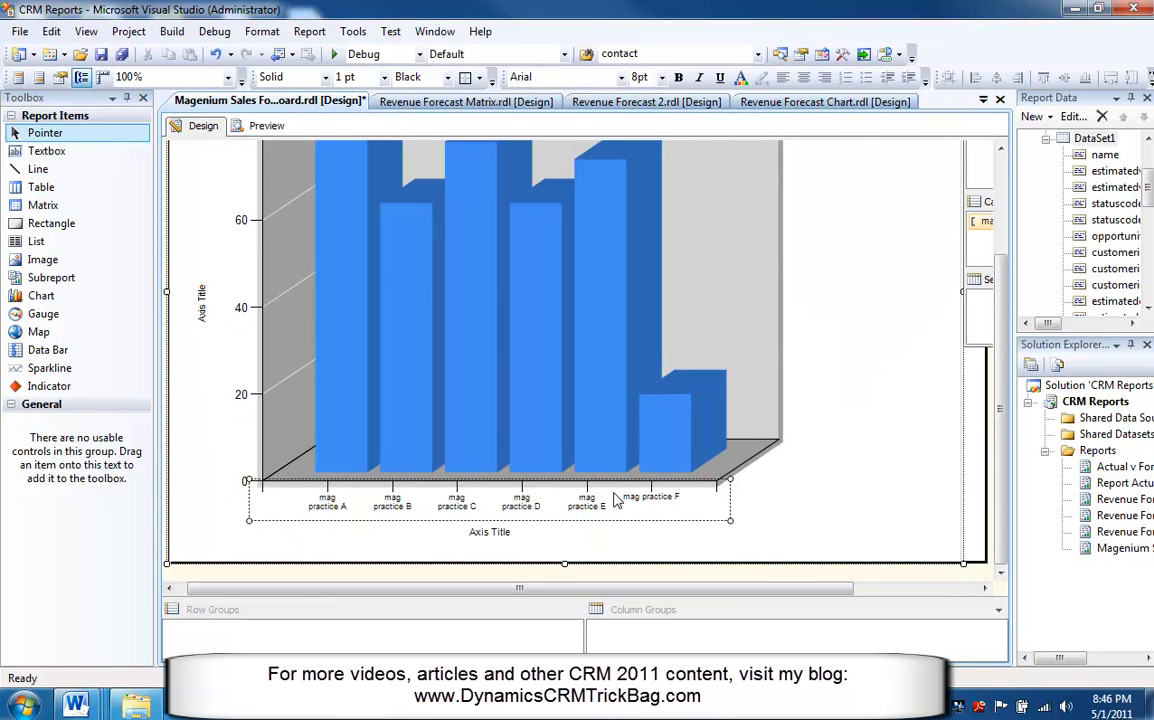
Open the horizontal axis properties and set the axis label font size to 10pt.
right_click(486, 498)
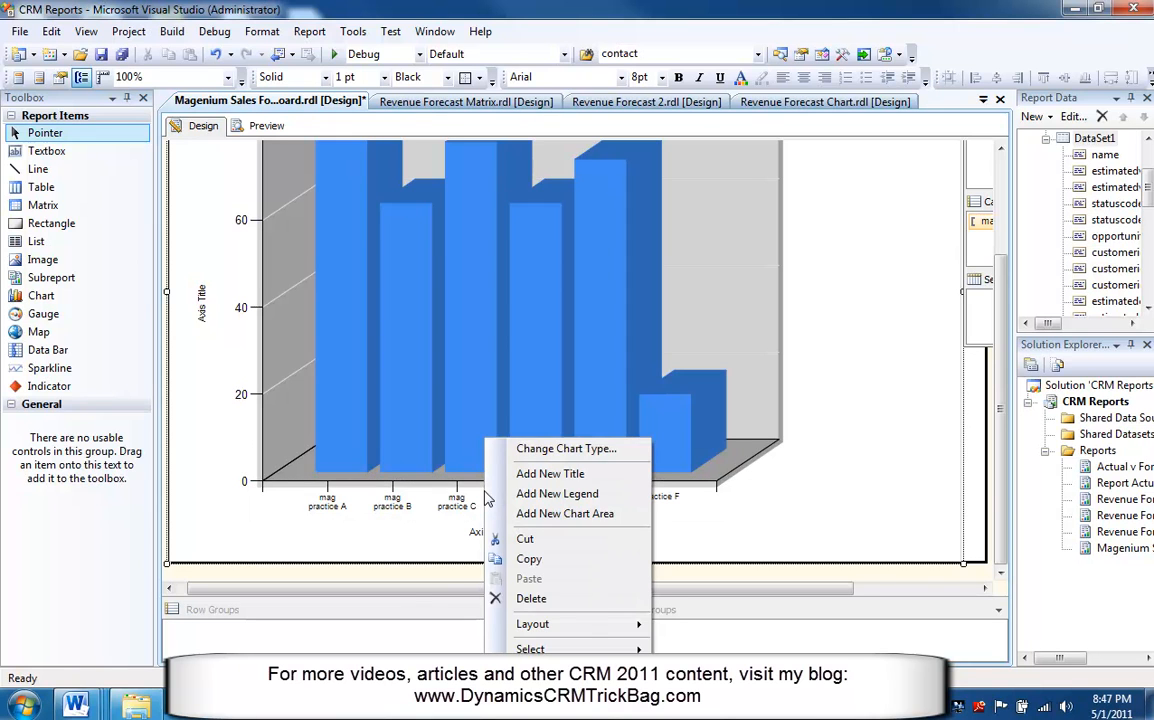
right_click(417, 496)
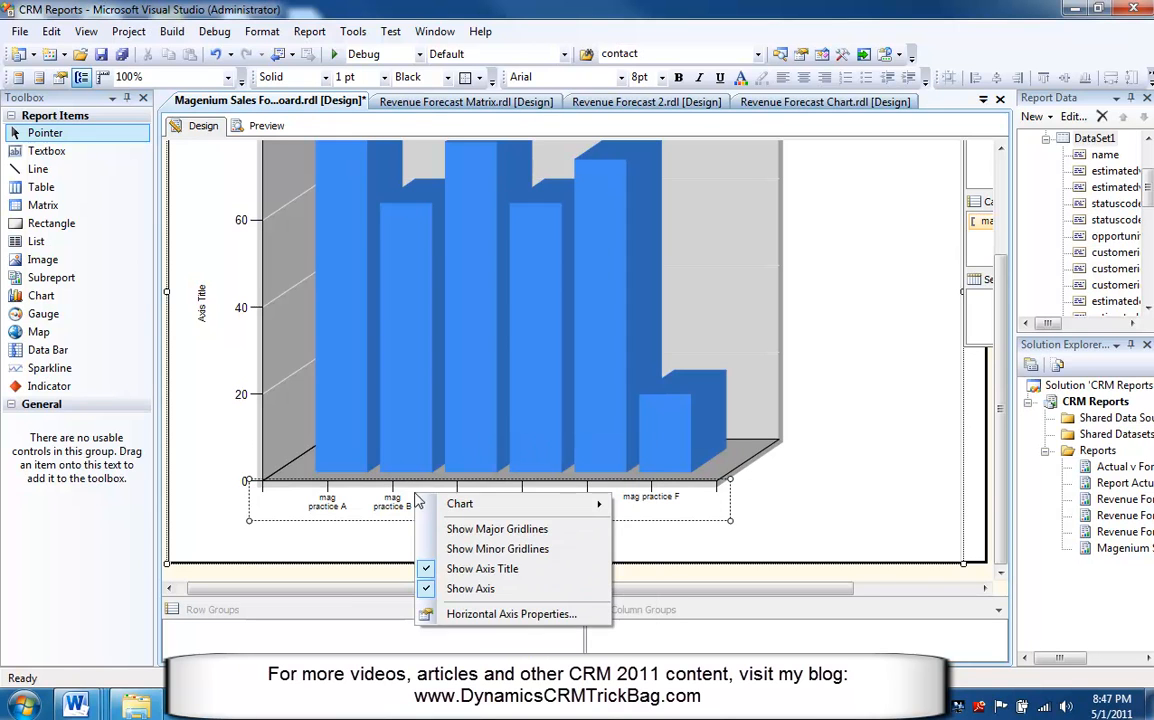
left_click(510, 616)
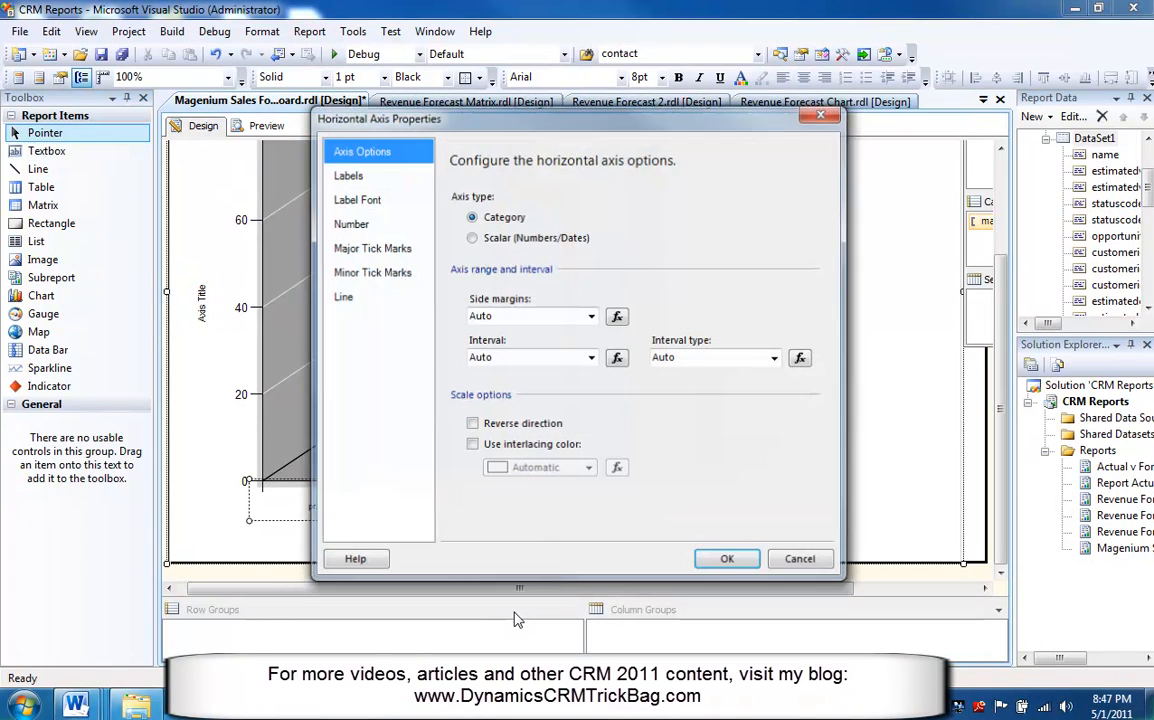
left_click(368, 201)
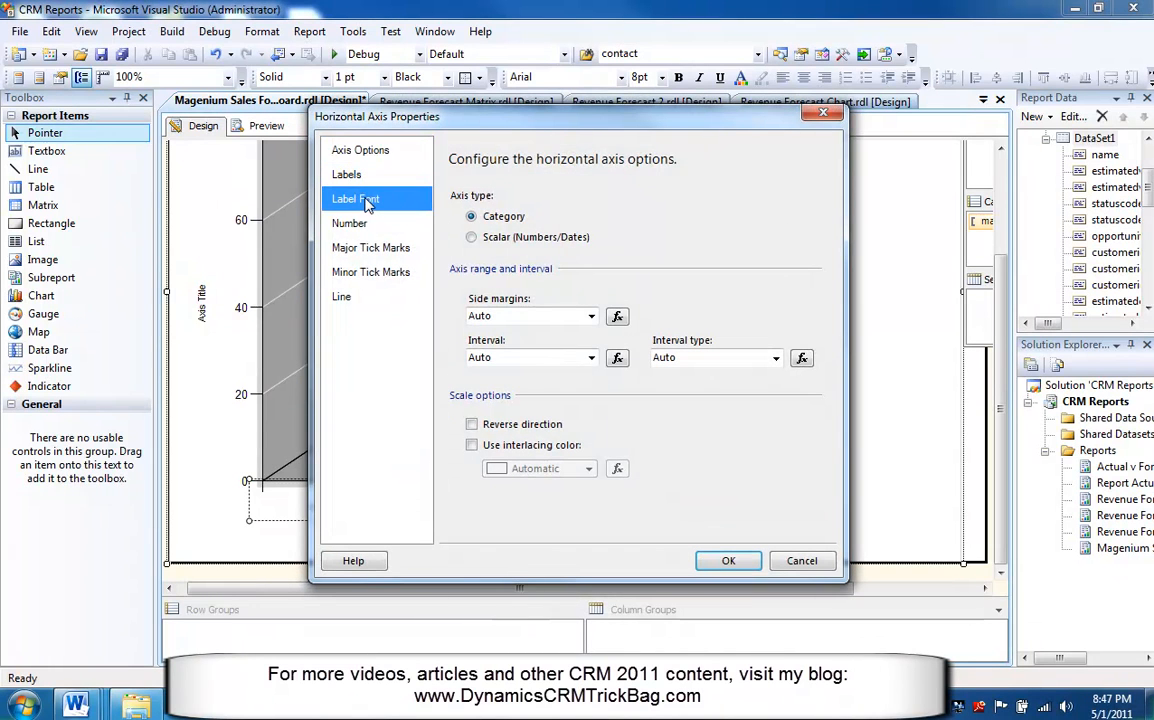
left_click(675, 259)
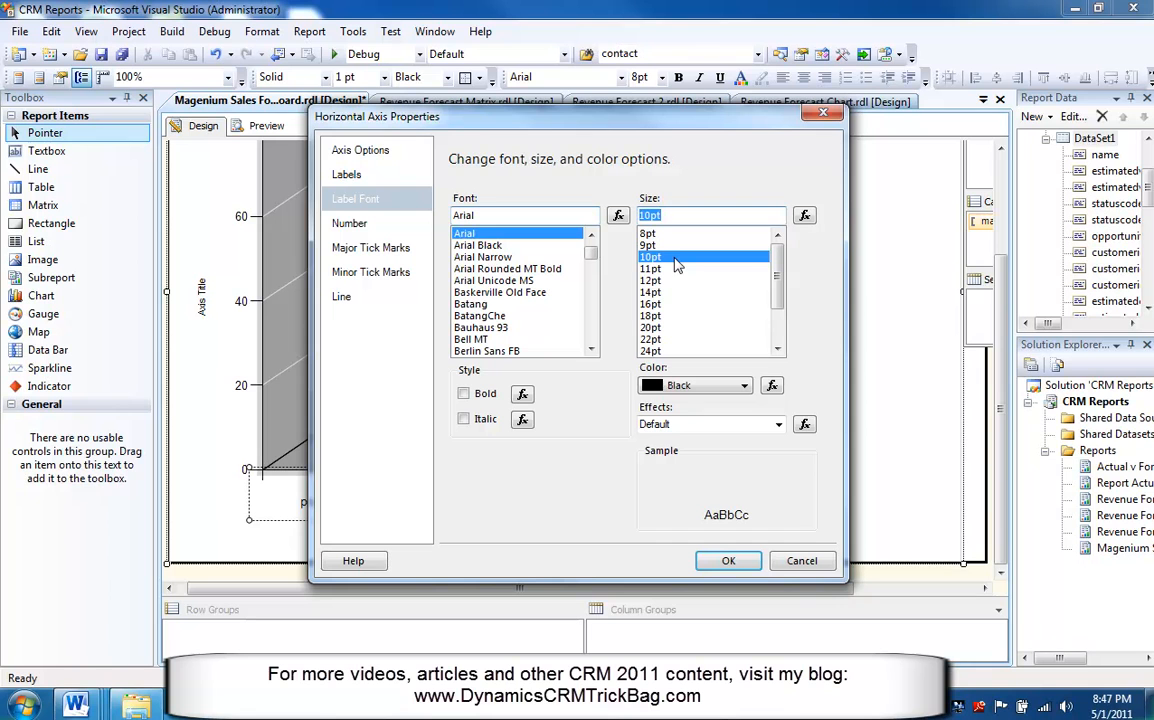
left_click_drag(628, 124, 818, 125)
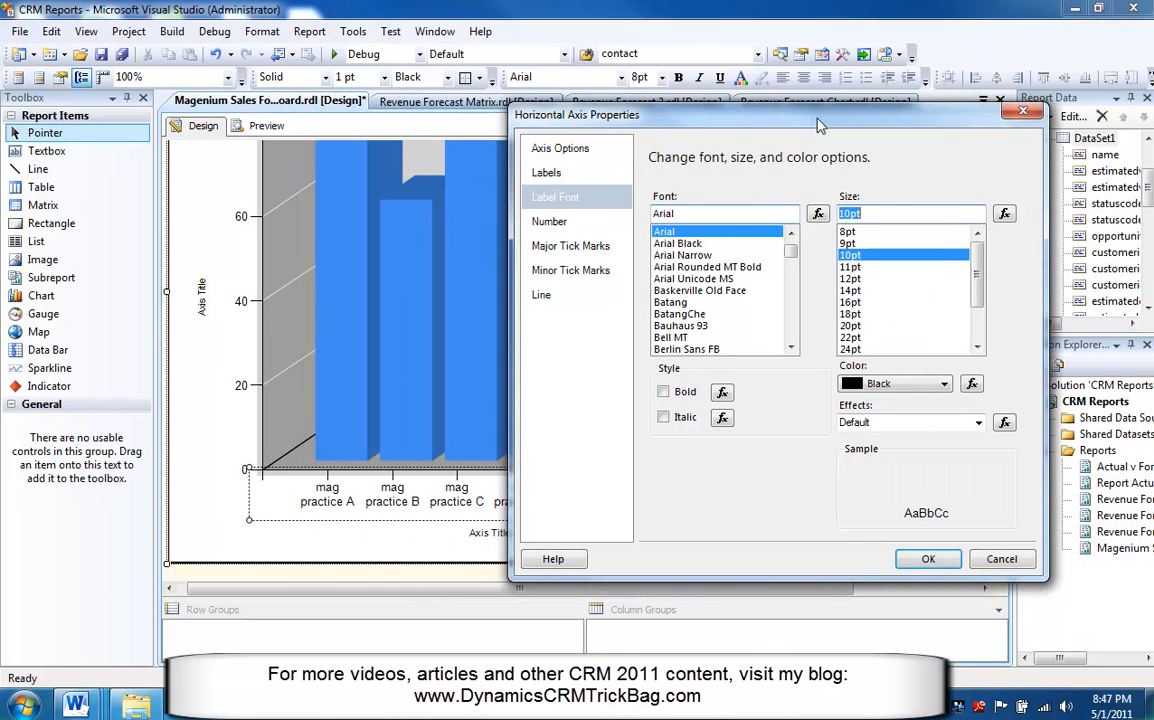
Disable axis label auto-fit and set the label rotation angle to -45 degrees.
left_click(561, 176)
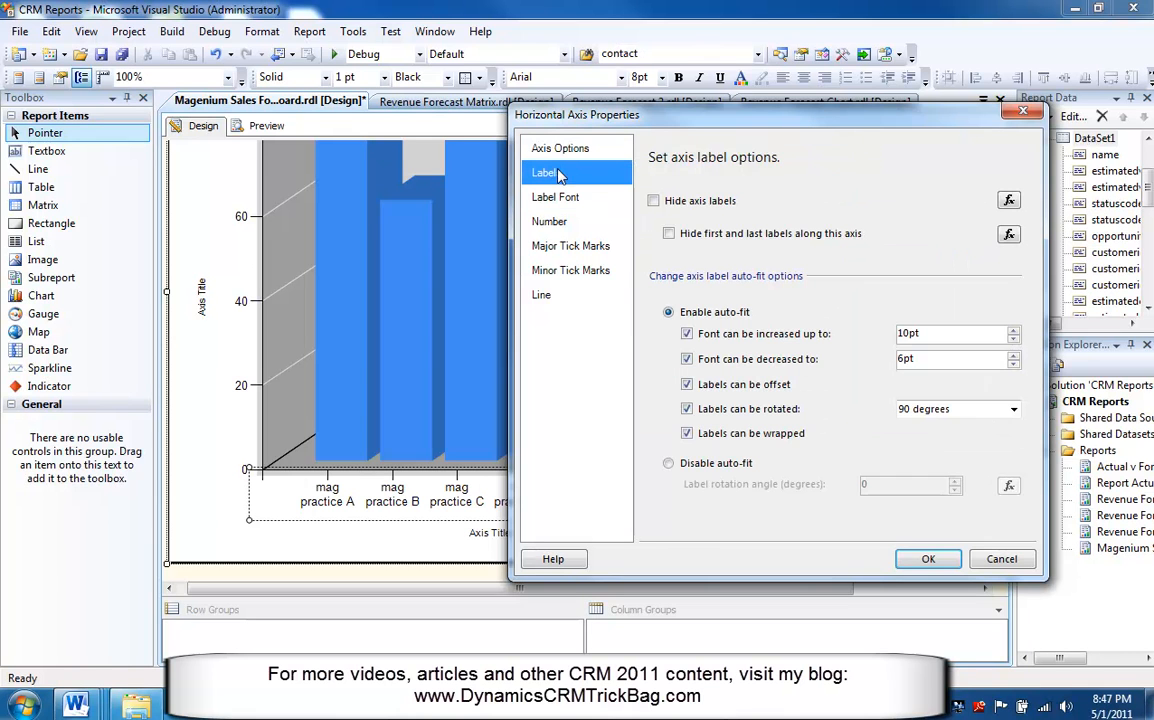
left_click(669, 466)
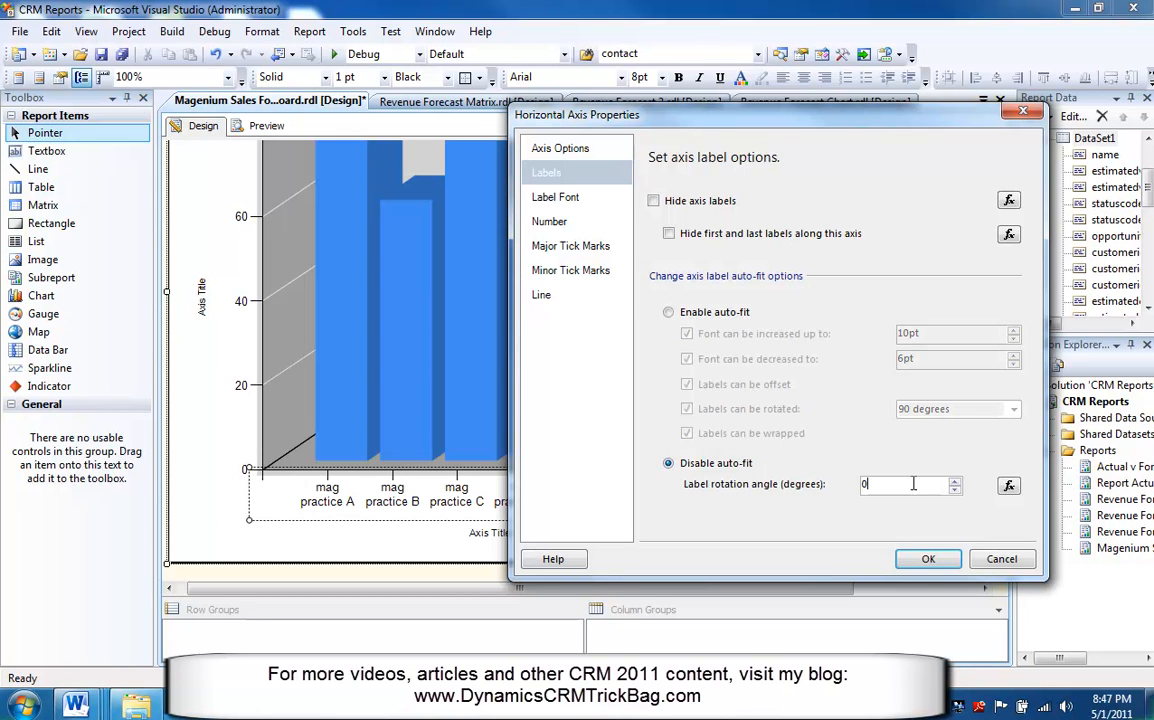
key("BackSpace")
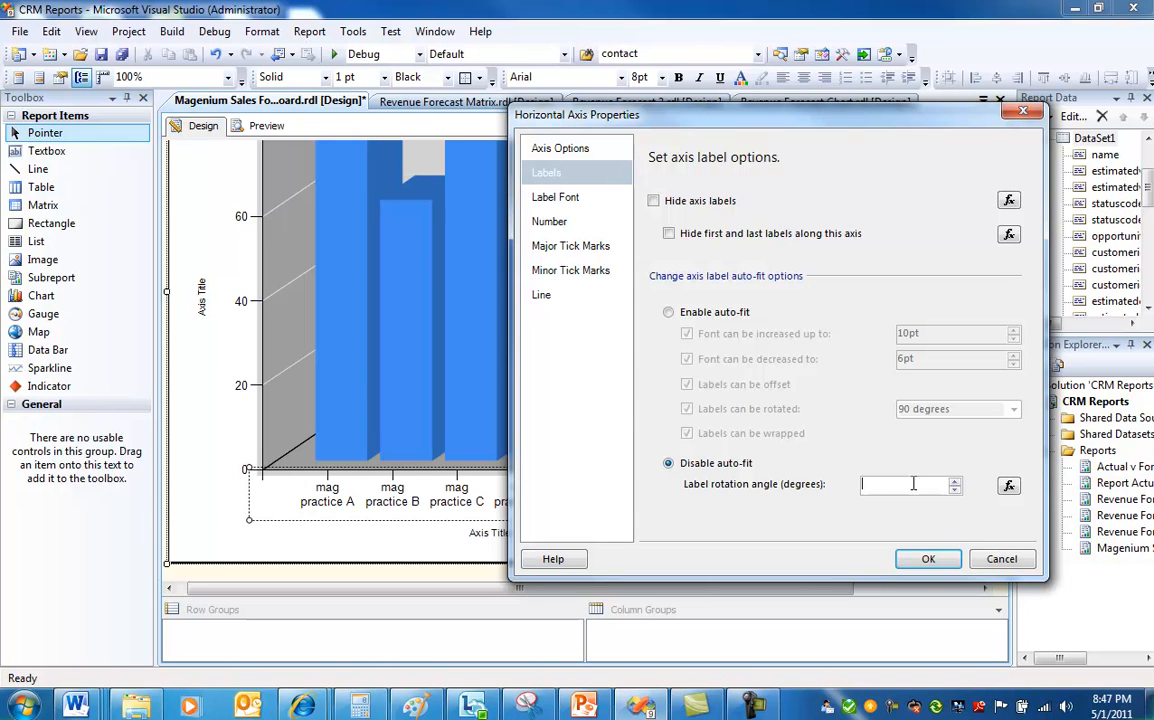
type("45")
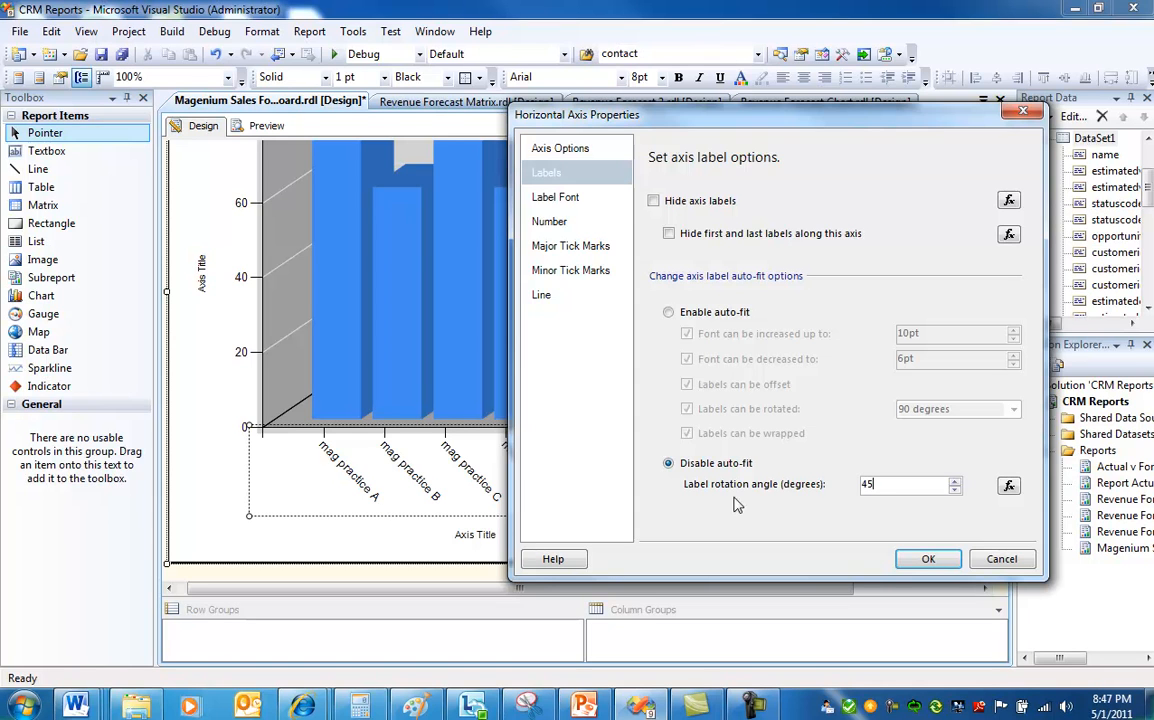
type("-")
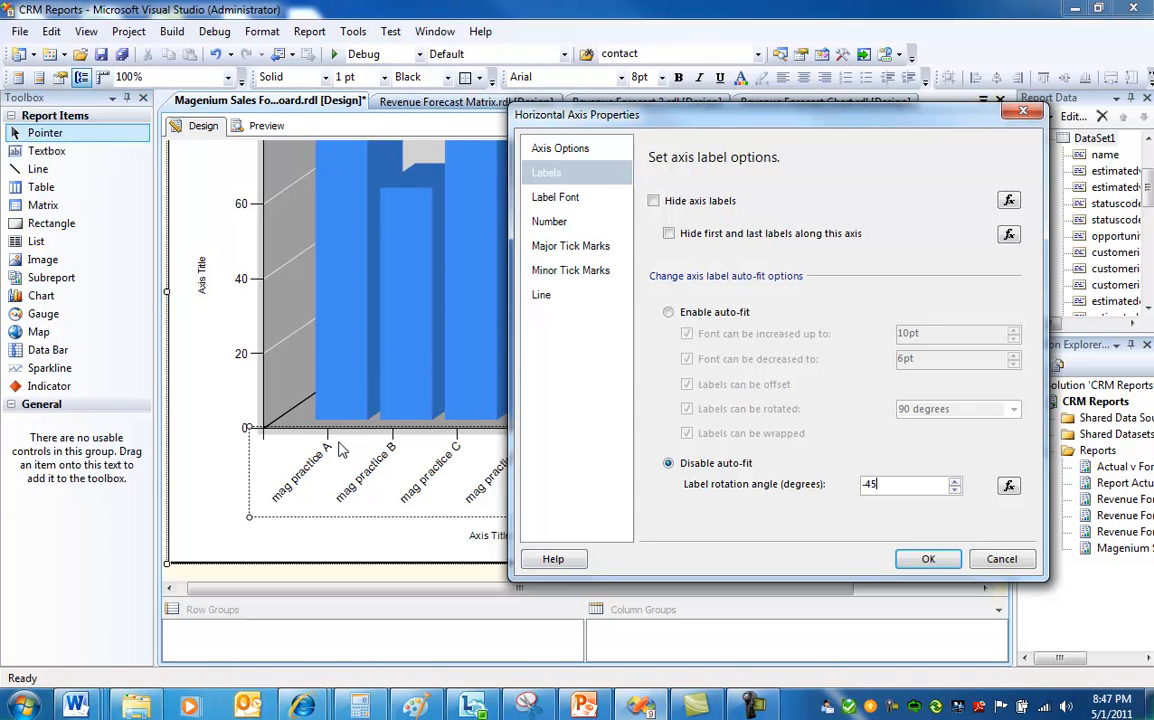
left_click(938, 561)
Turn on data labels for the chart's column series.
left_click_drag(998, 511, 1002, 443)
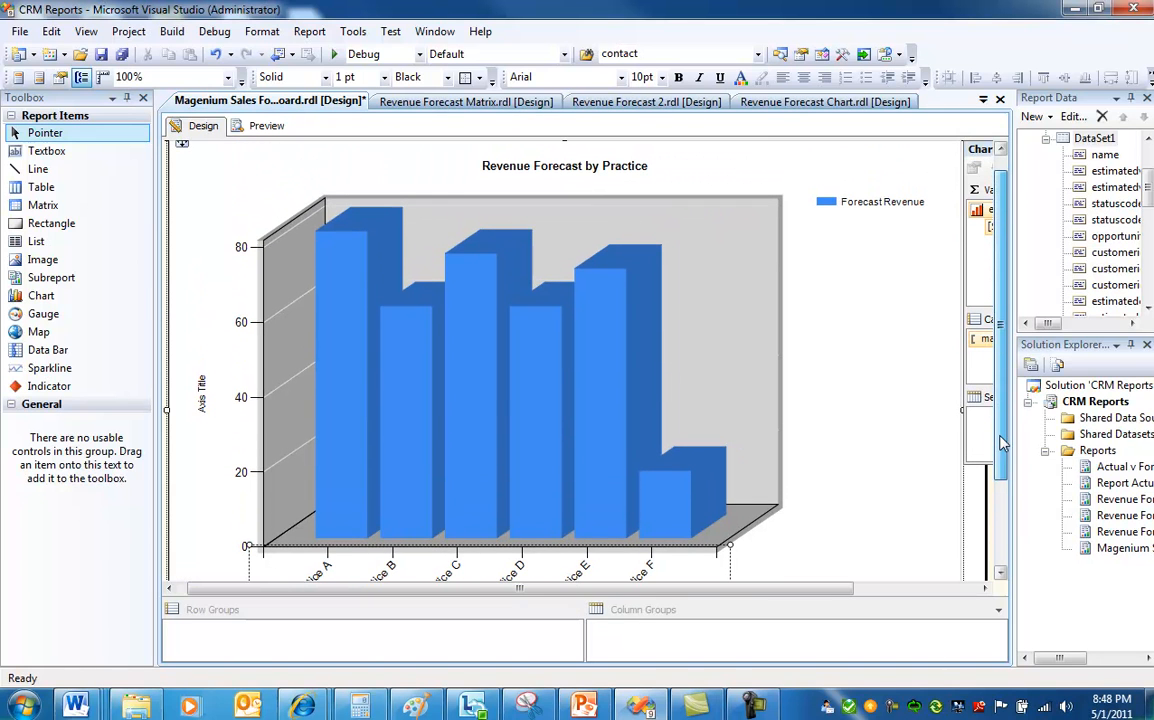
left_click(605, 436)
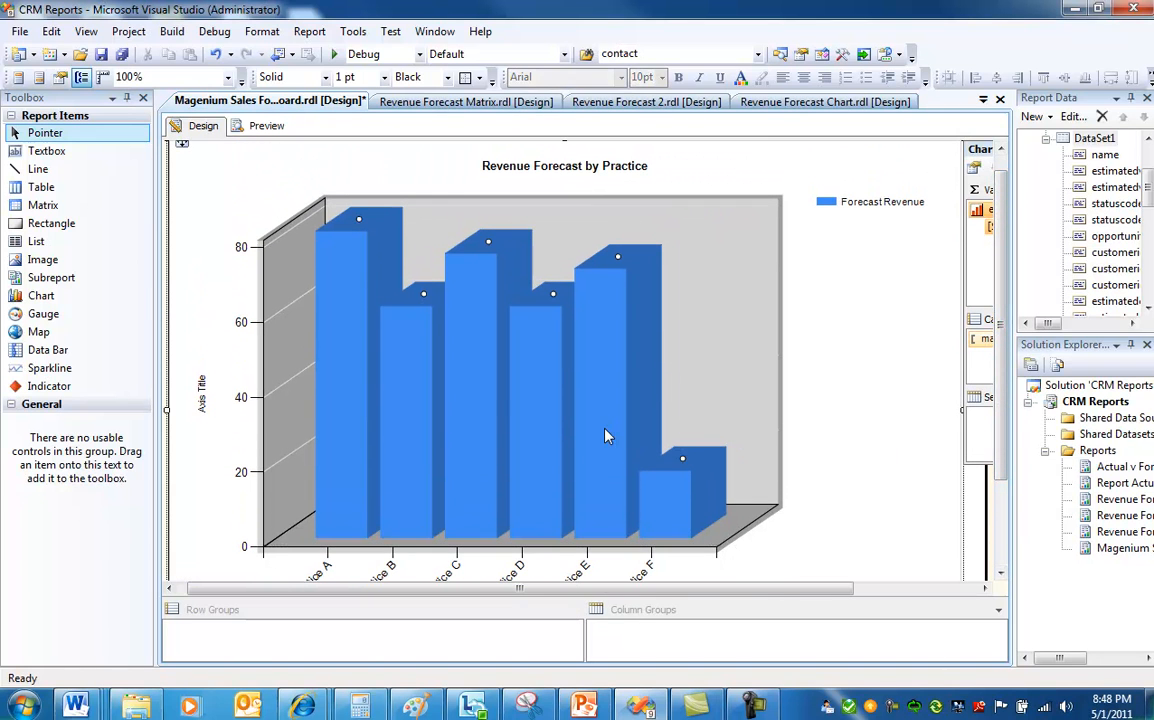
right_click(605, 436)
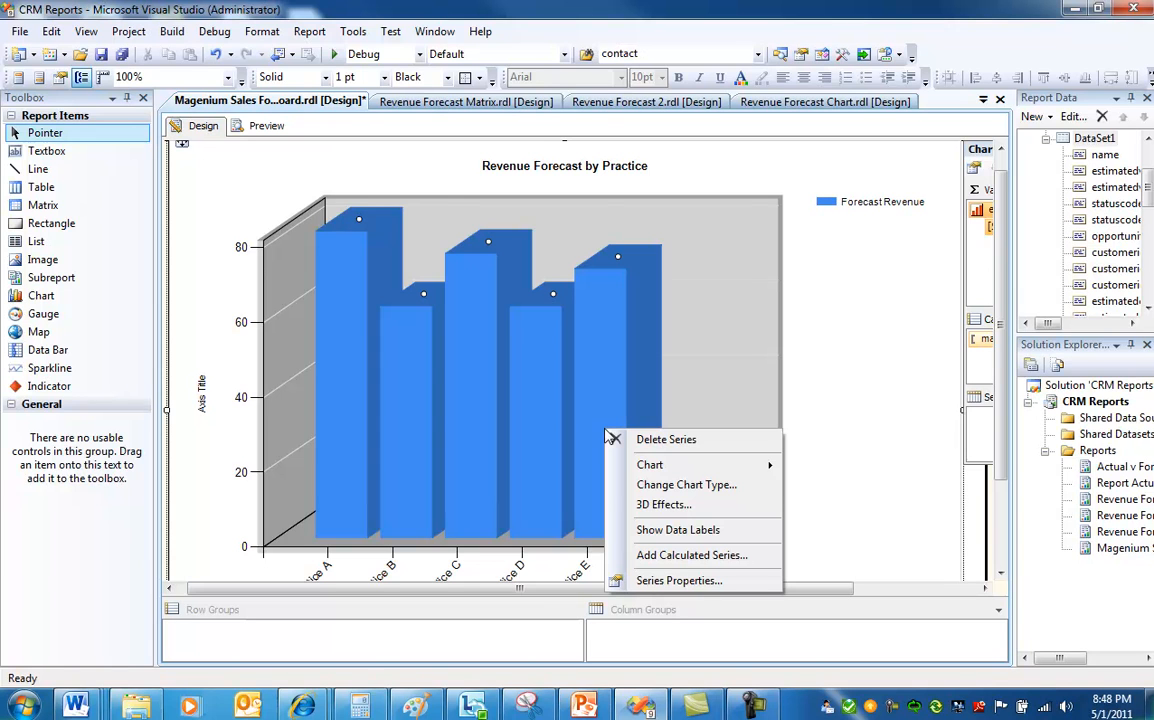
left_click(666, 531)
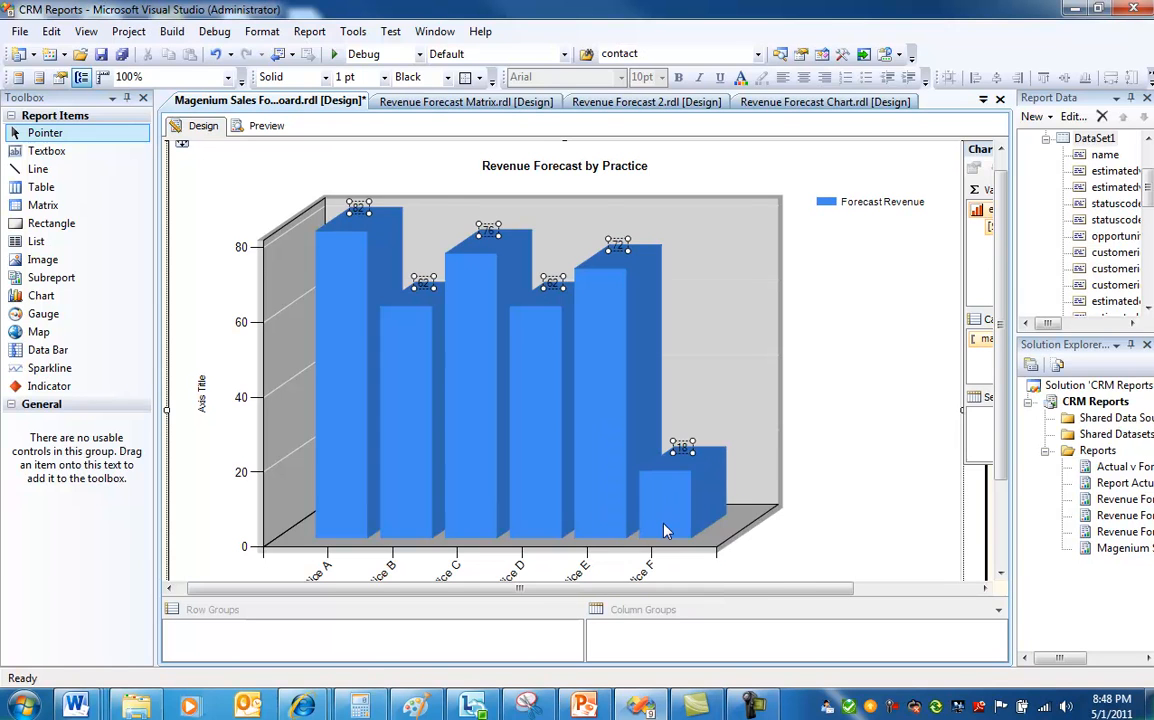
Format the series data labels as Currency with the 1000 separator.
right_click(490, 236)
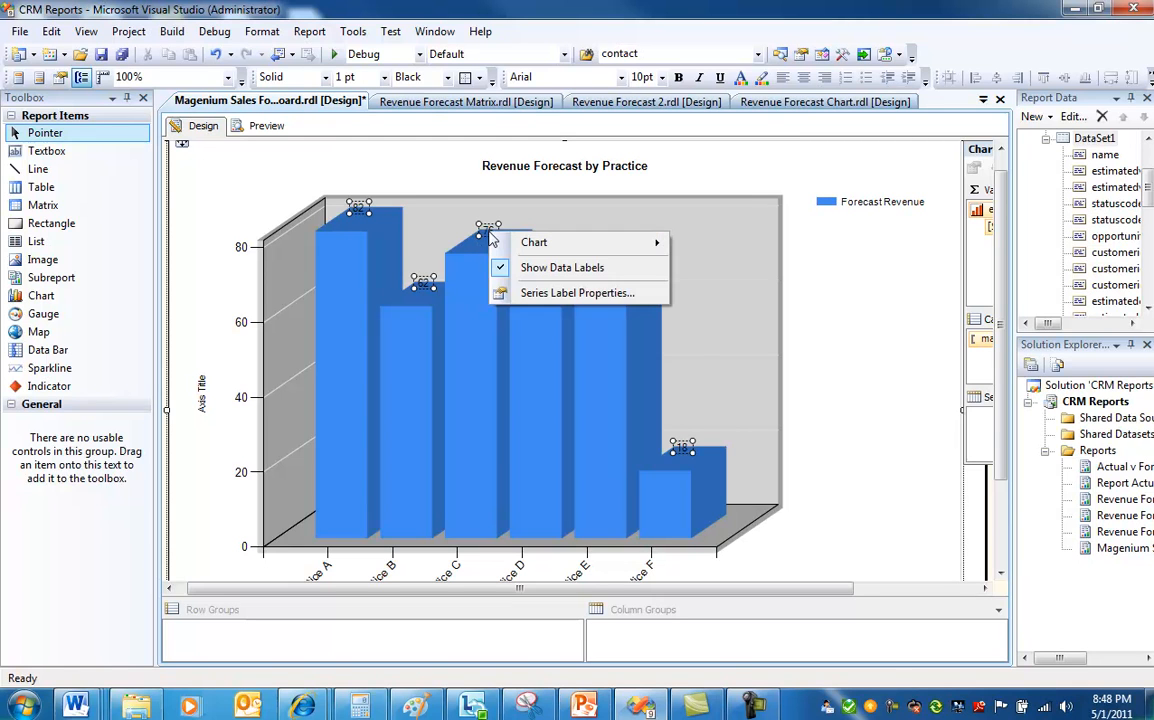
left_click(567, 297)
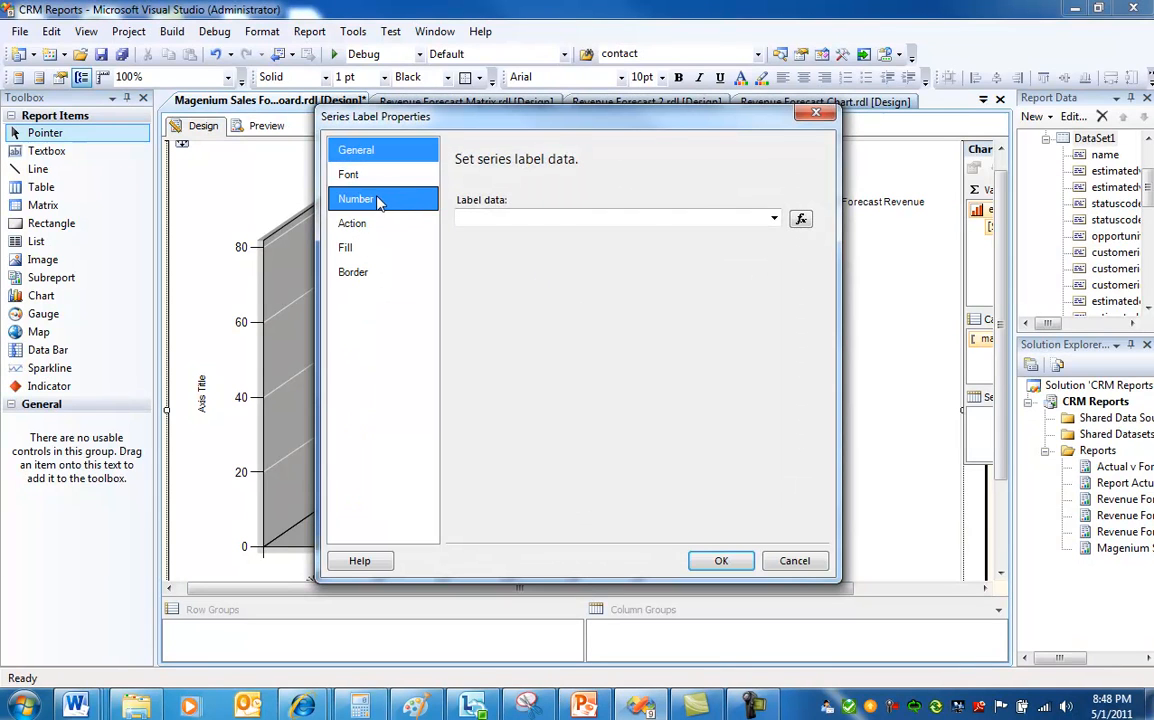
left_click(383, 198)
left_click(506, 236)
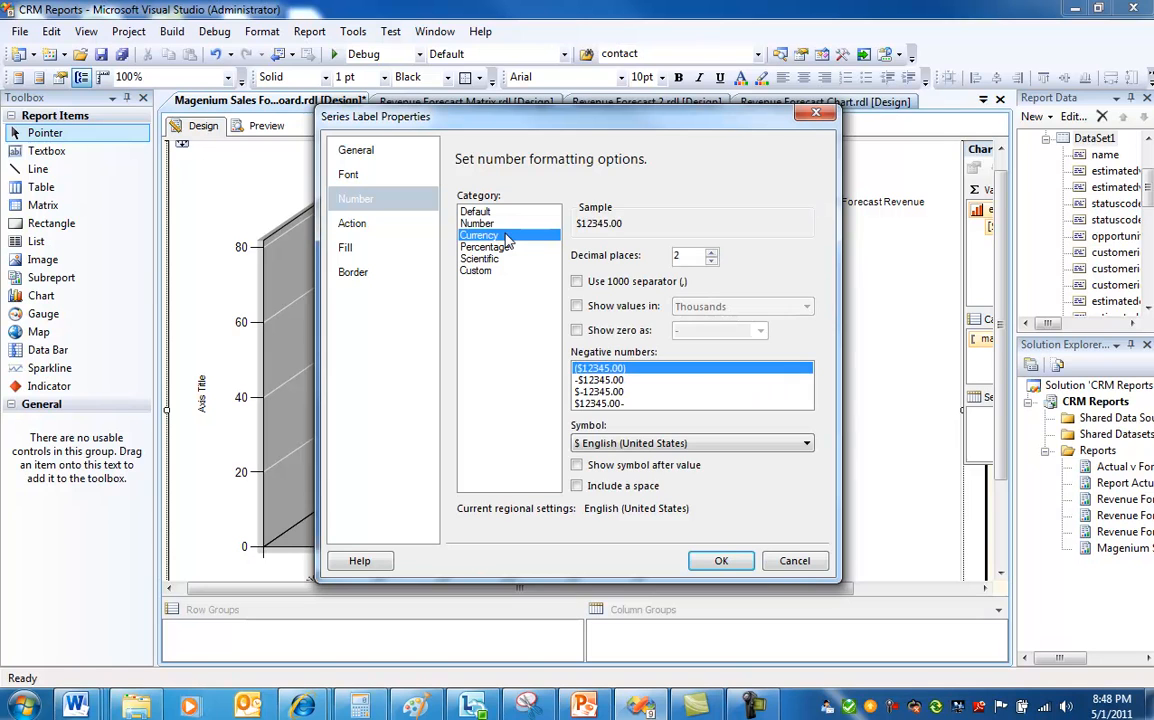
left_click(577, 282)
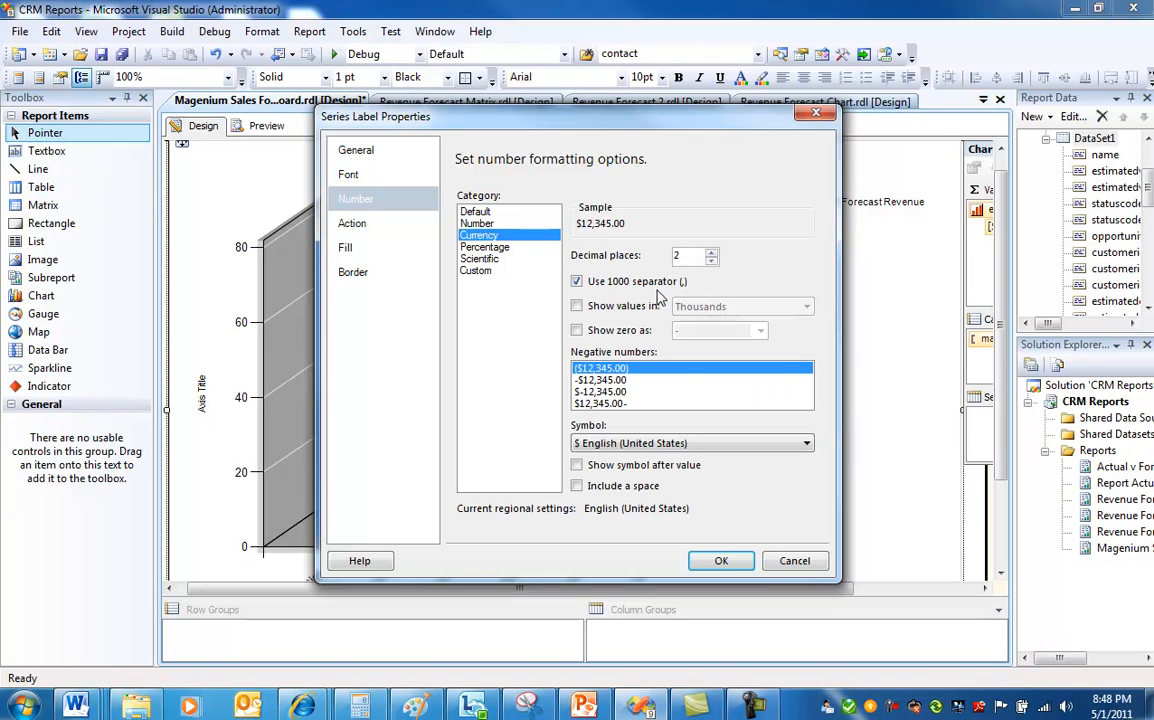
left_click(723, 561)
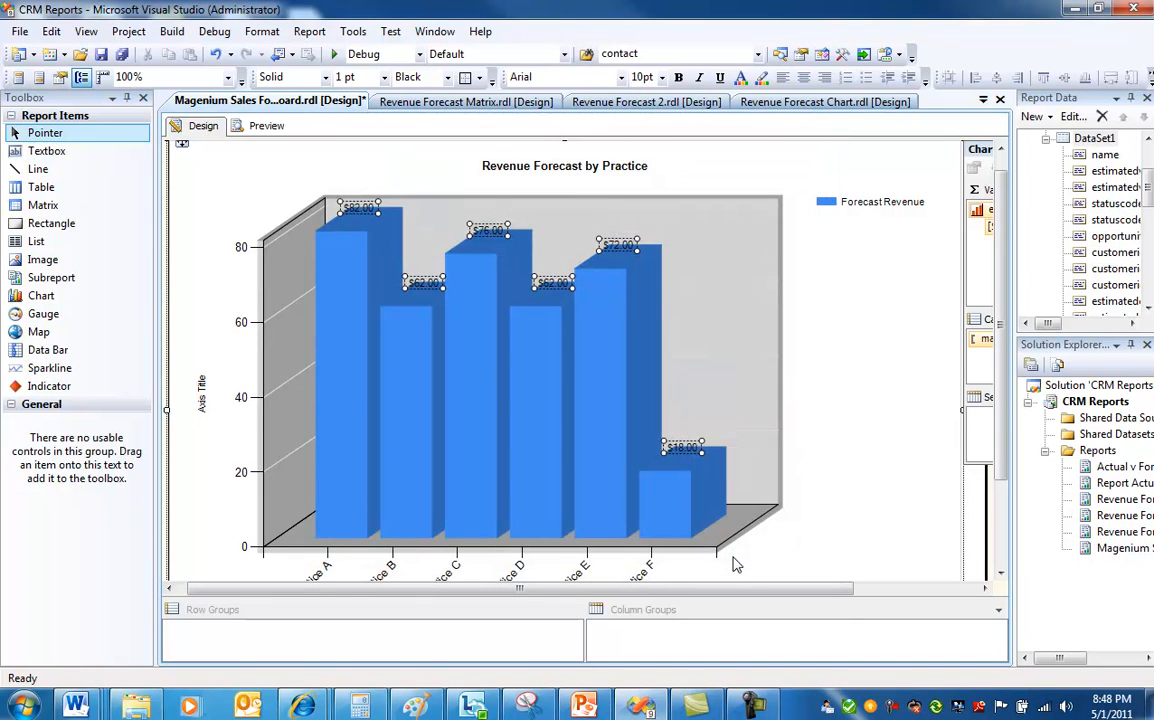
Format the vertical axis labels as Currency with the 1000 separator.
left_click(262, 355)
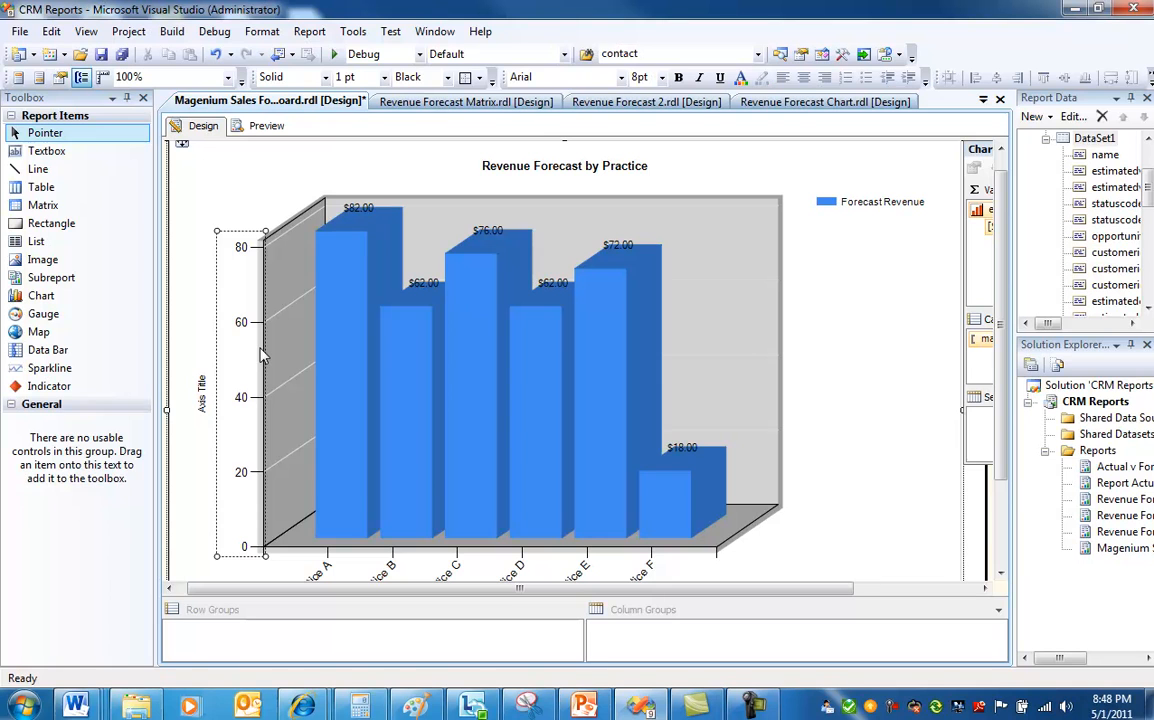
right_click(262, 355)
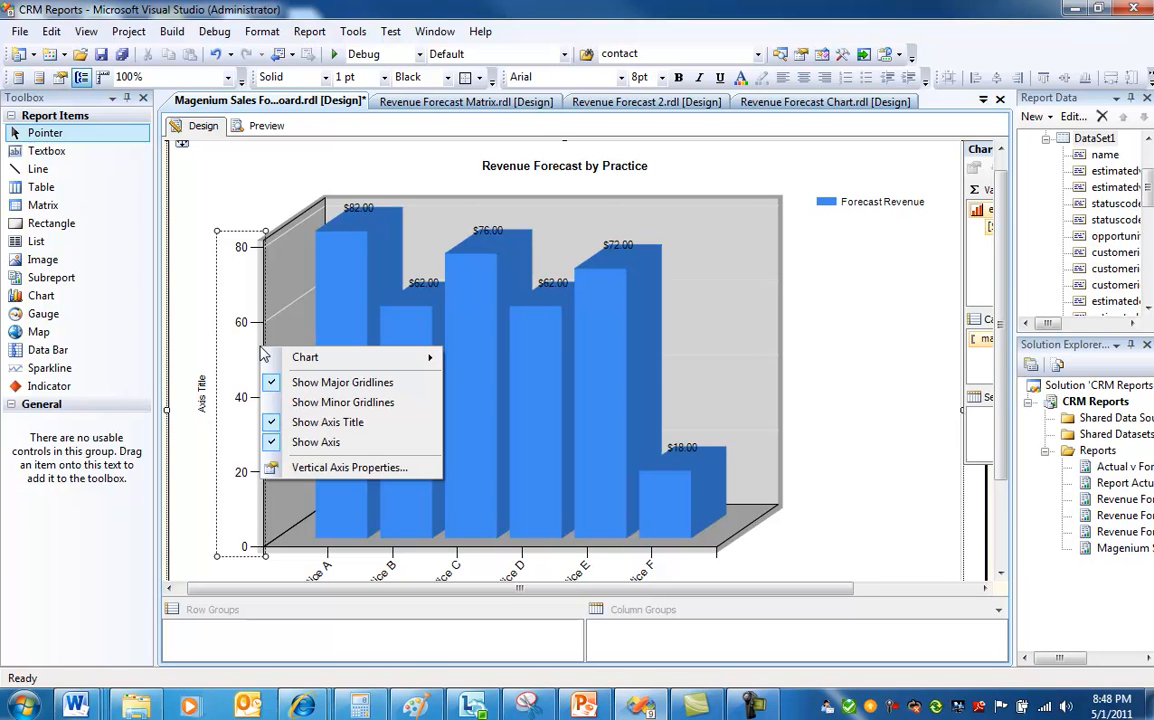
left_click(352, 467)
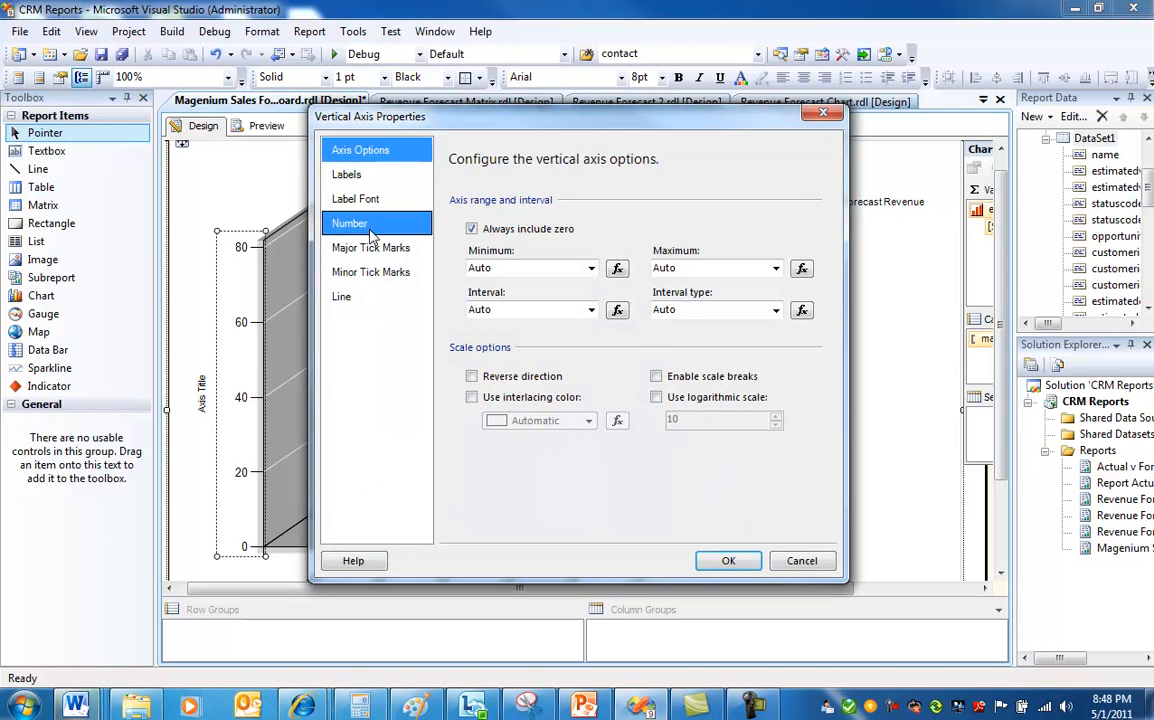
left_click(370, 230)
left_click(472, 235)
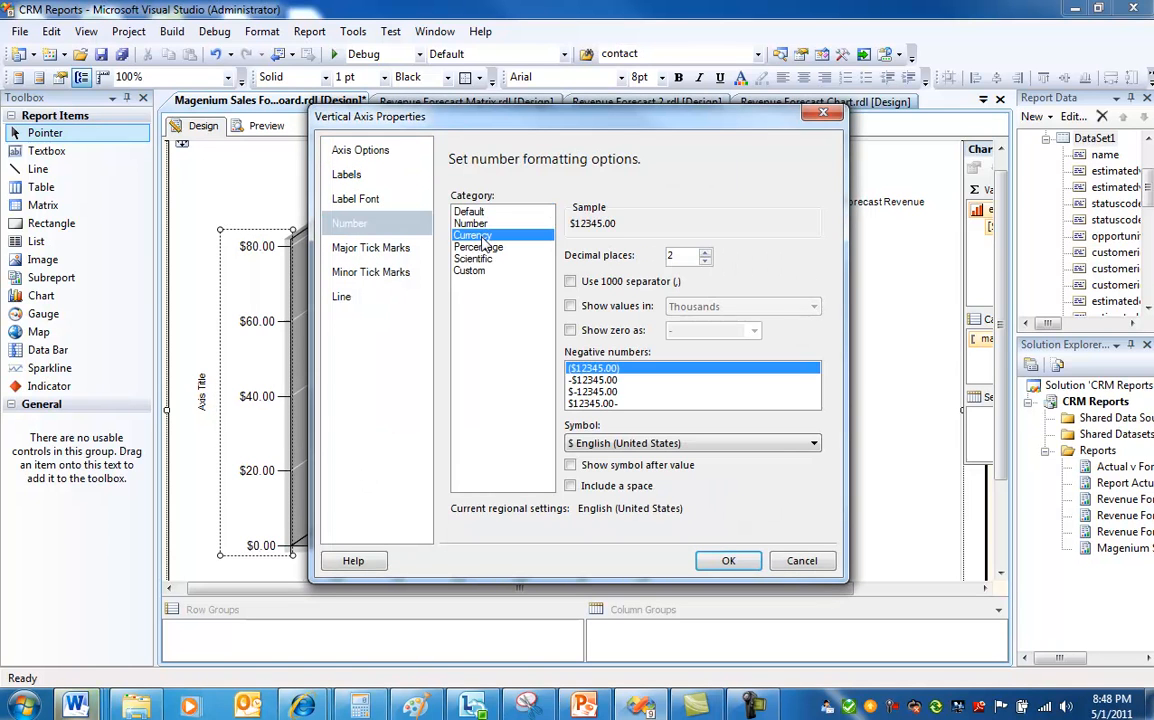
left_click(570, 282)
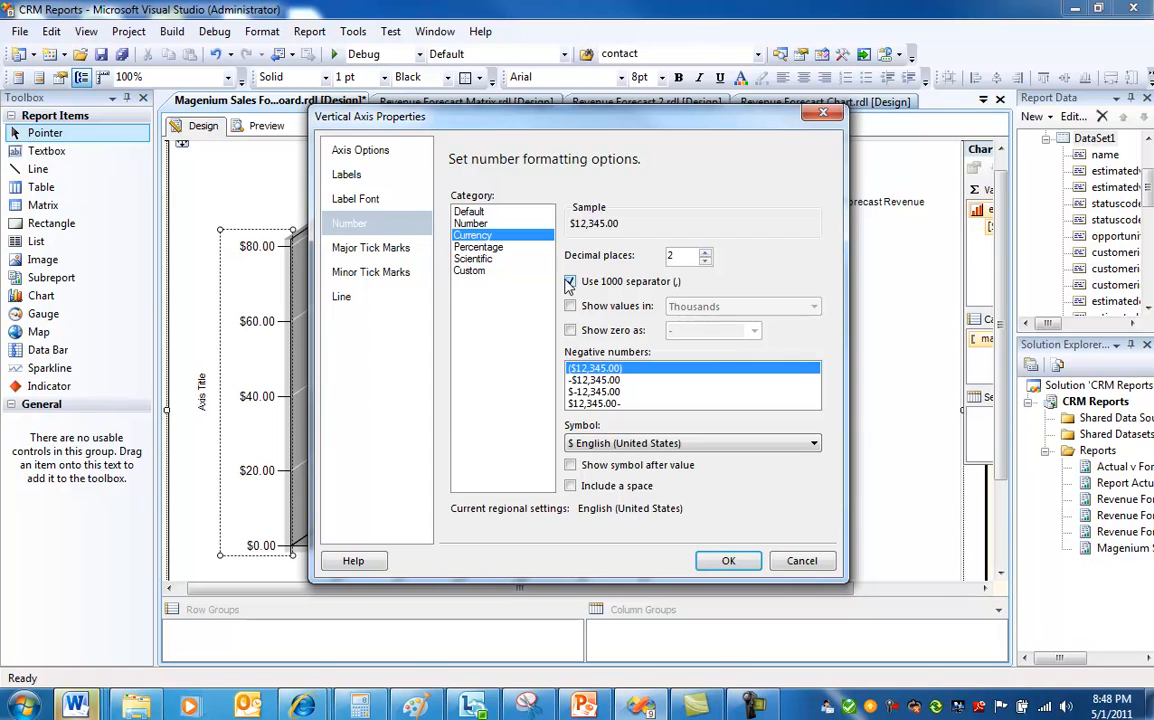
Set the vertical axis label font size to 10pt and apply the axis properties.
left_click(363, 203)
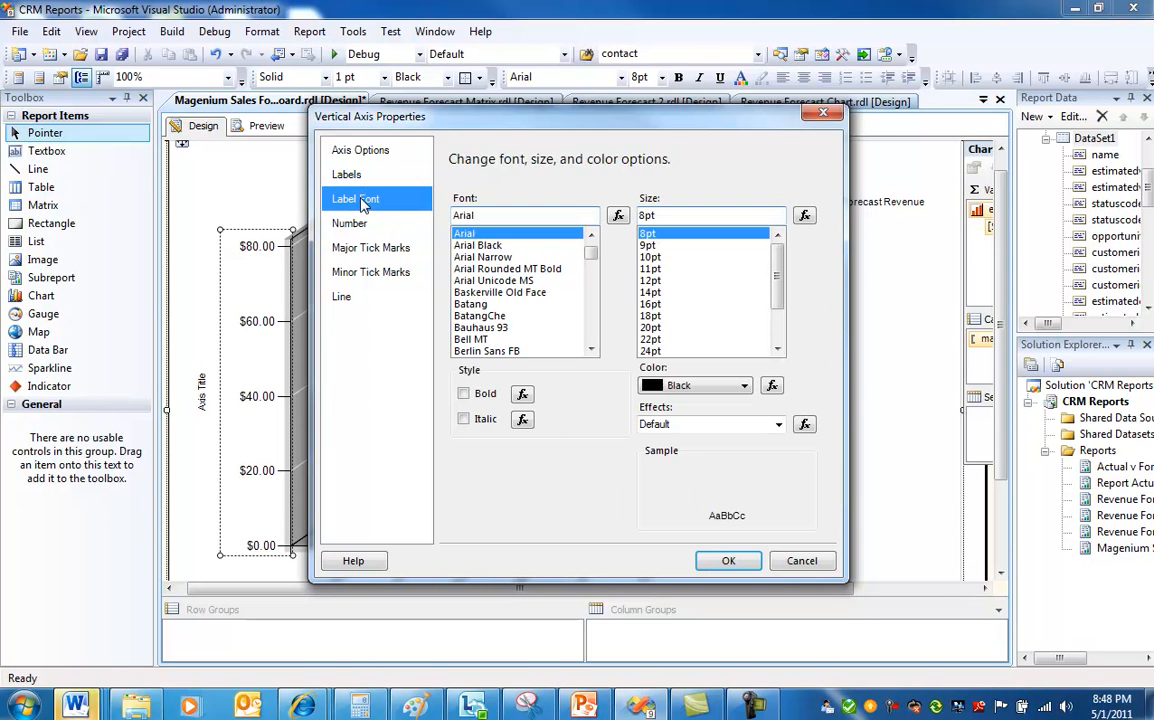
left_click(650, 263)
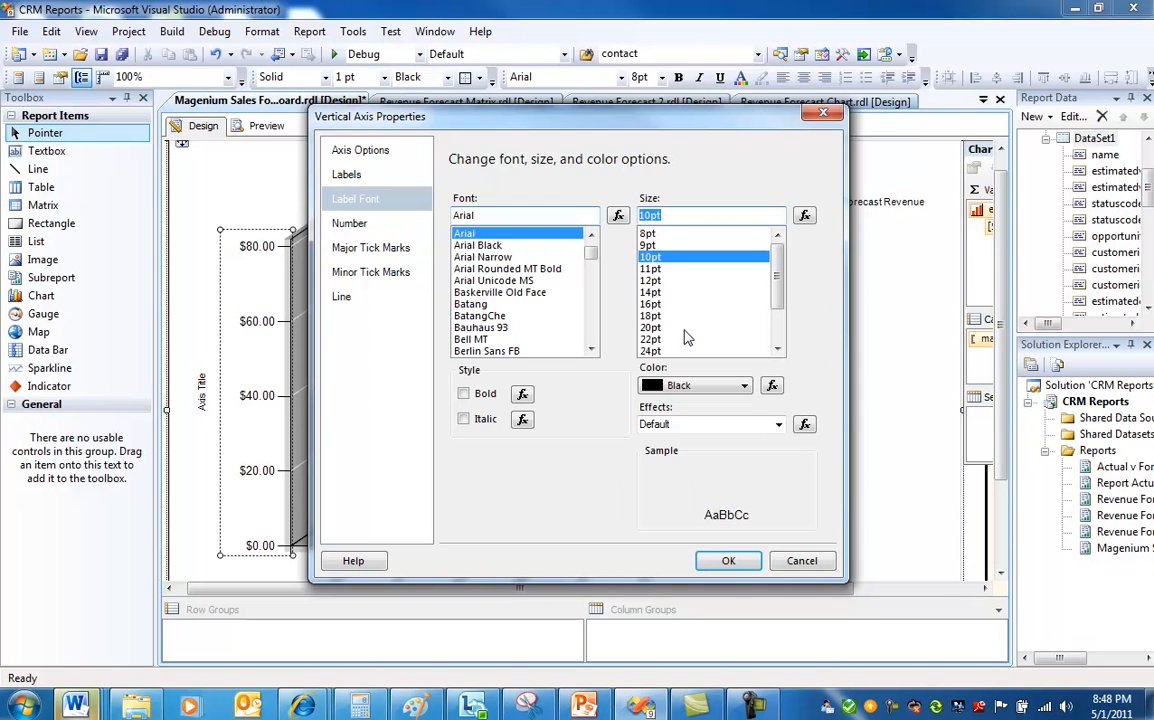
left_click(729, 561)
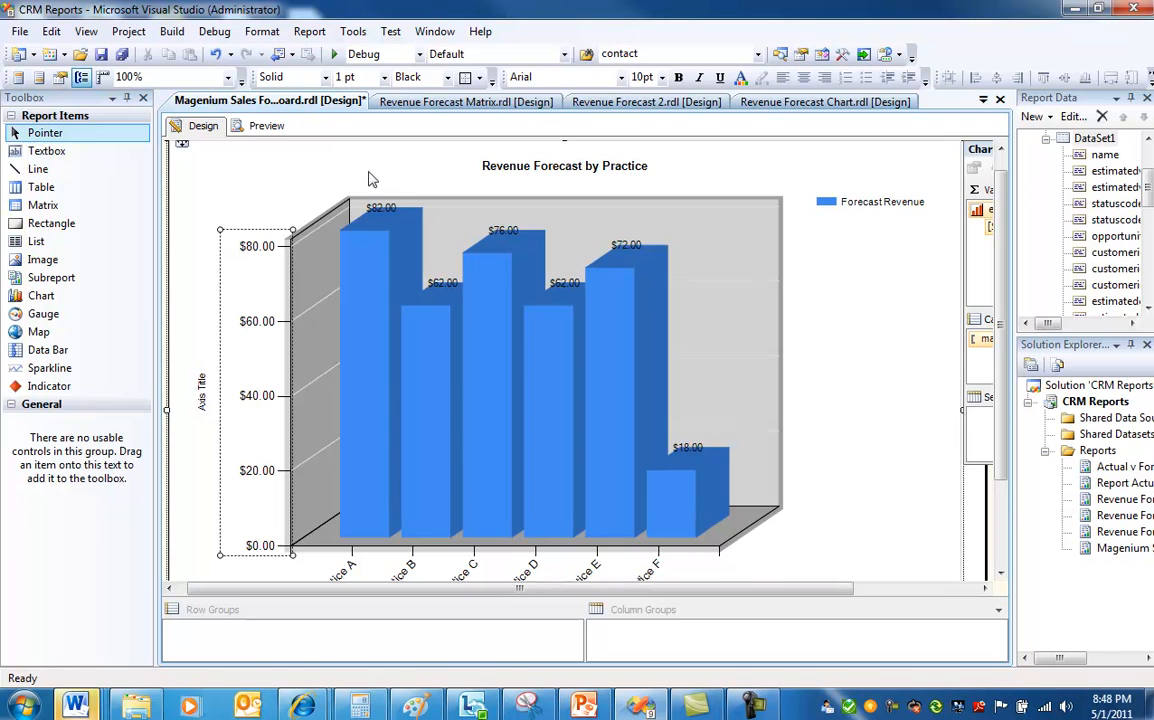
Copy the Revenue Forecast by Practice chart.
left_click(268, 126)
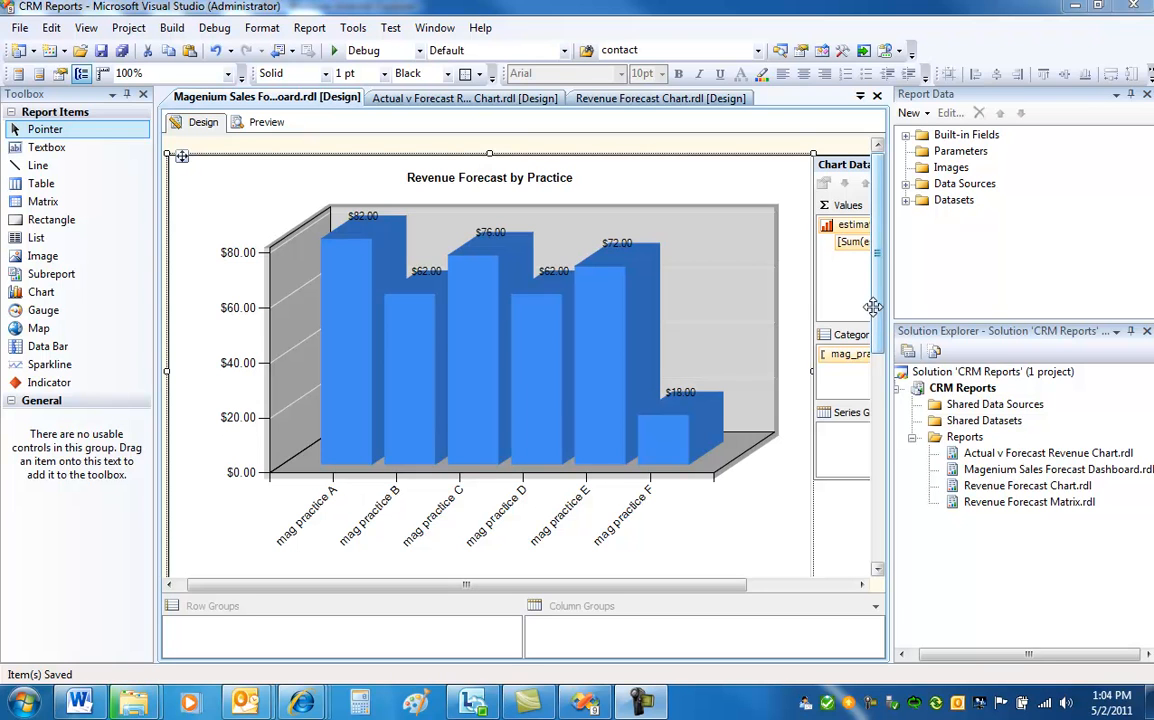
left_click(694, 189)
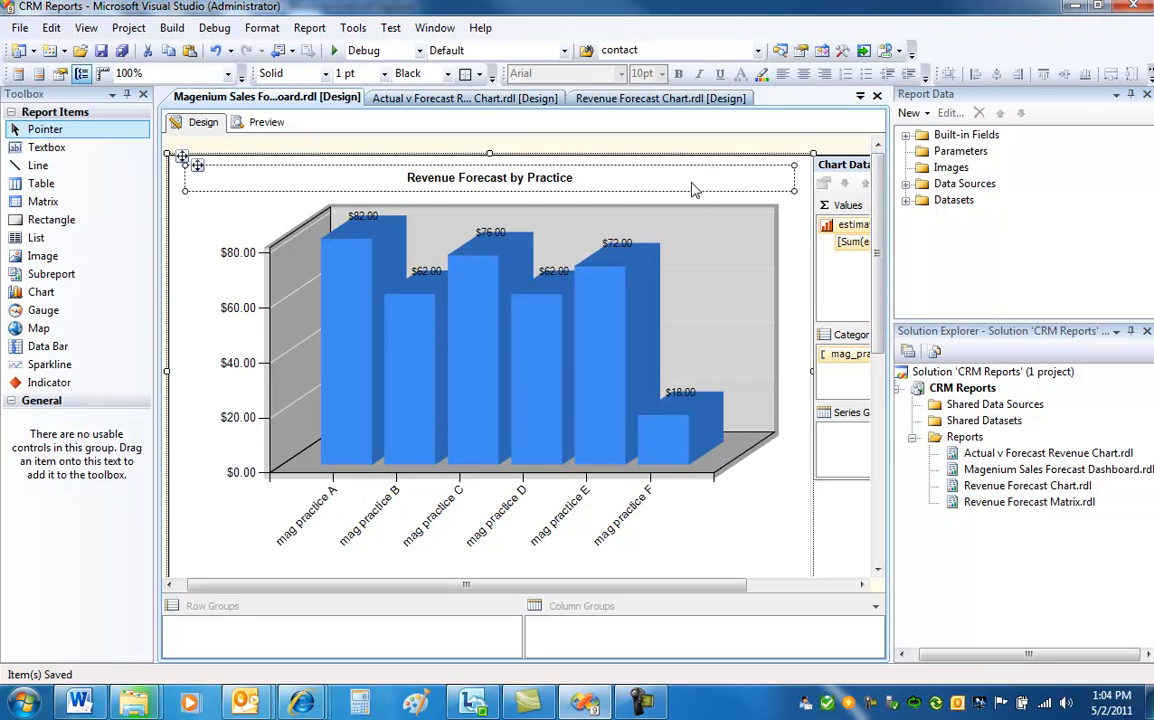
left_click(792, 217)
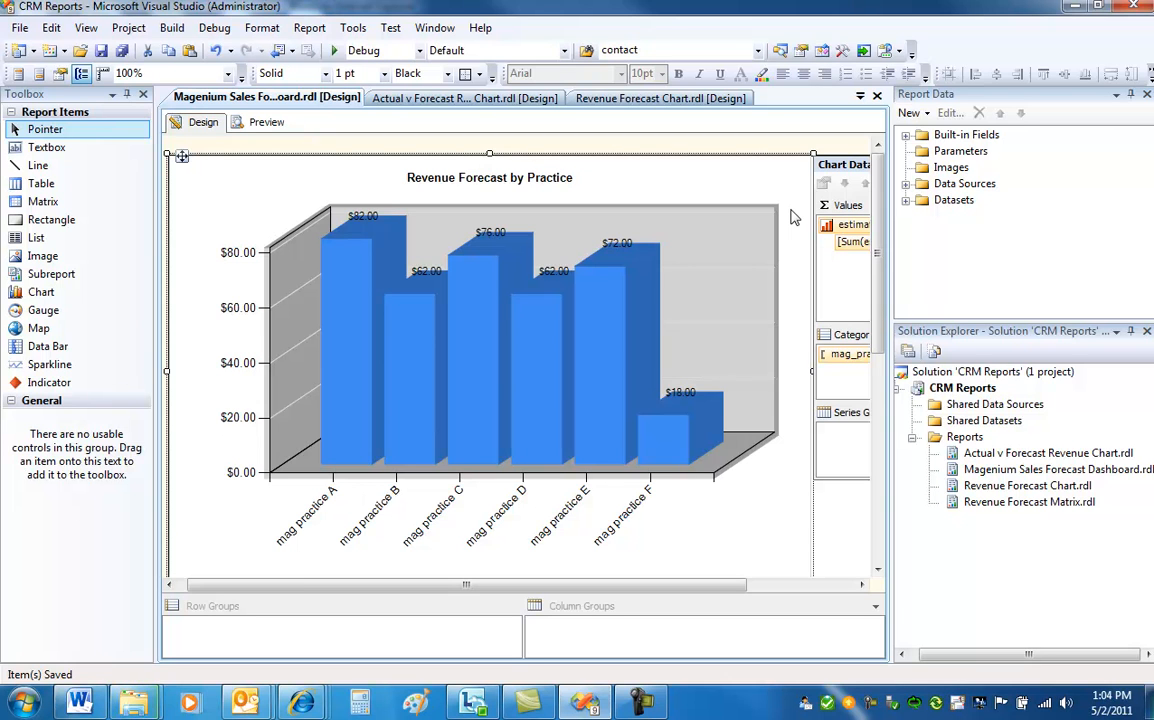
right_click(792, 217)
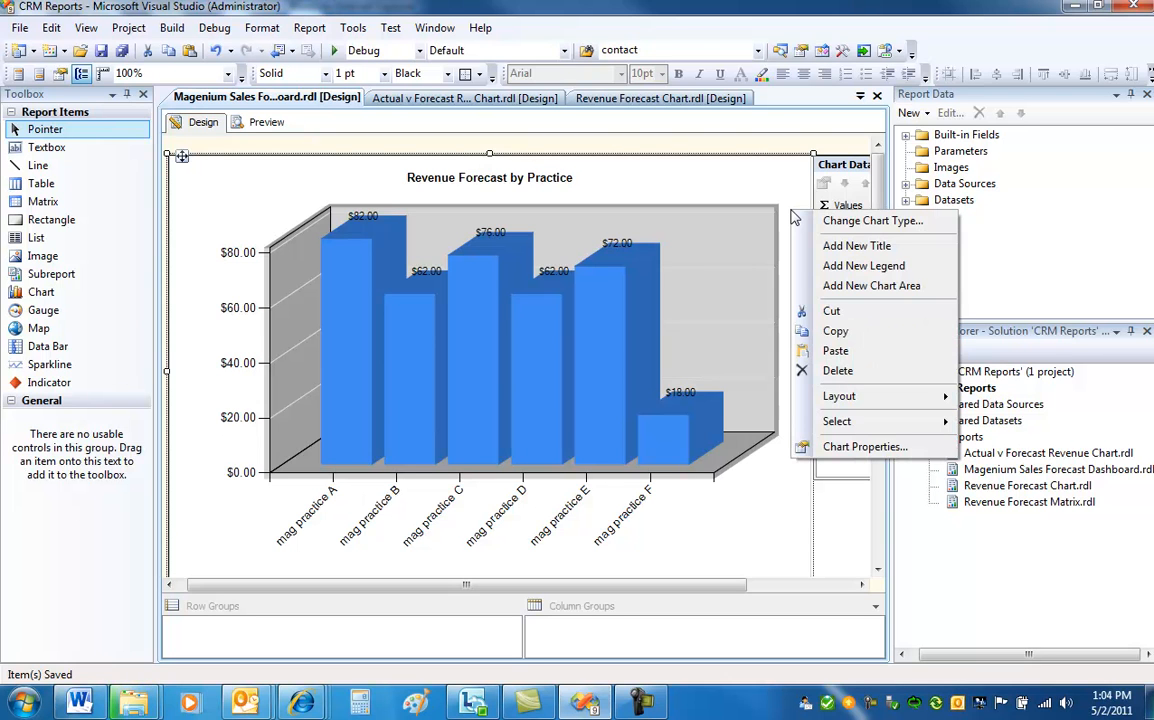
left_click(848, 333)
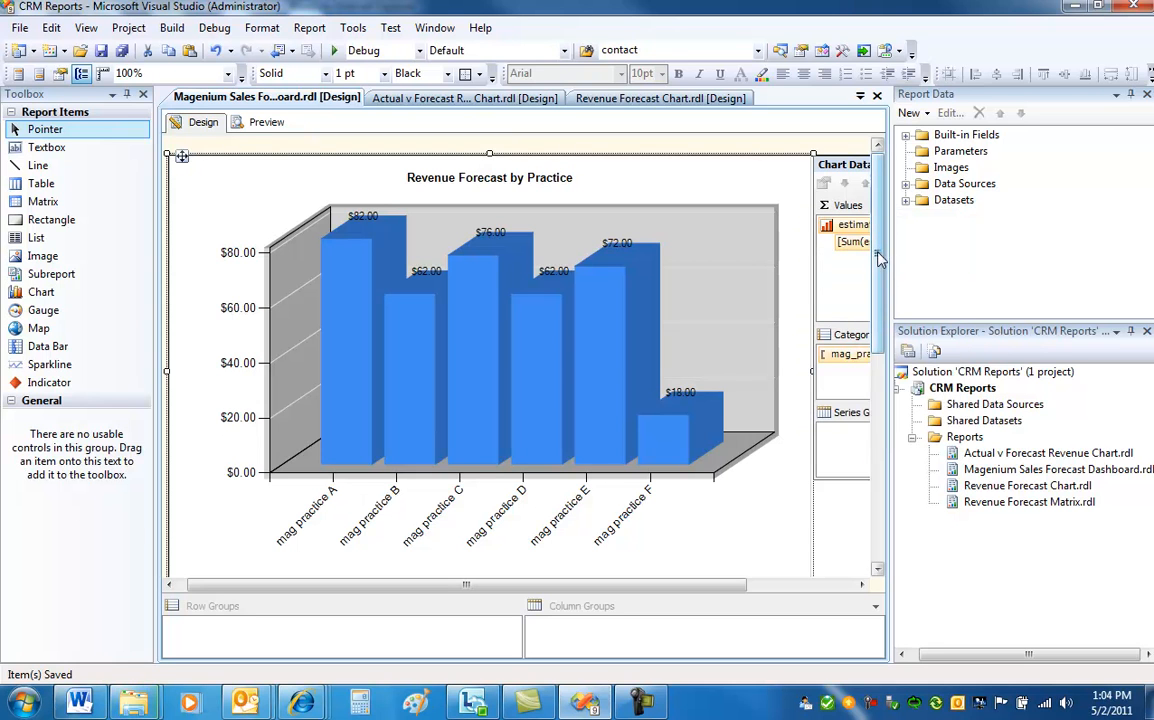
Examine the Revenue Forecast by Owner chart below and its chart data groupings.
left_click_drag(879, 258, 879, 448)
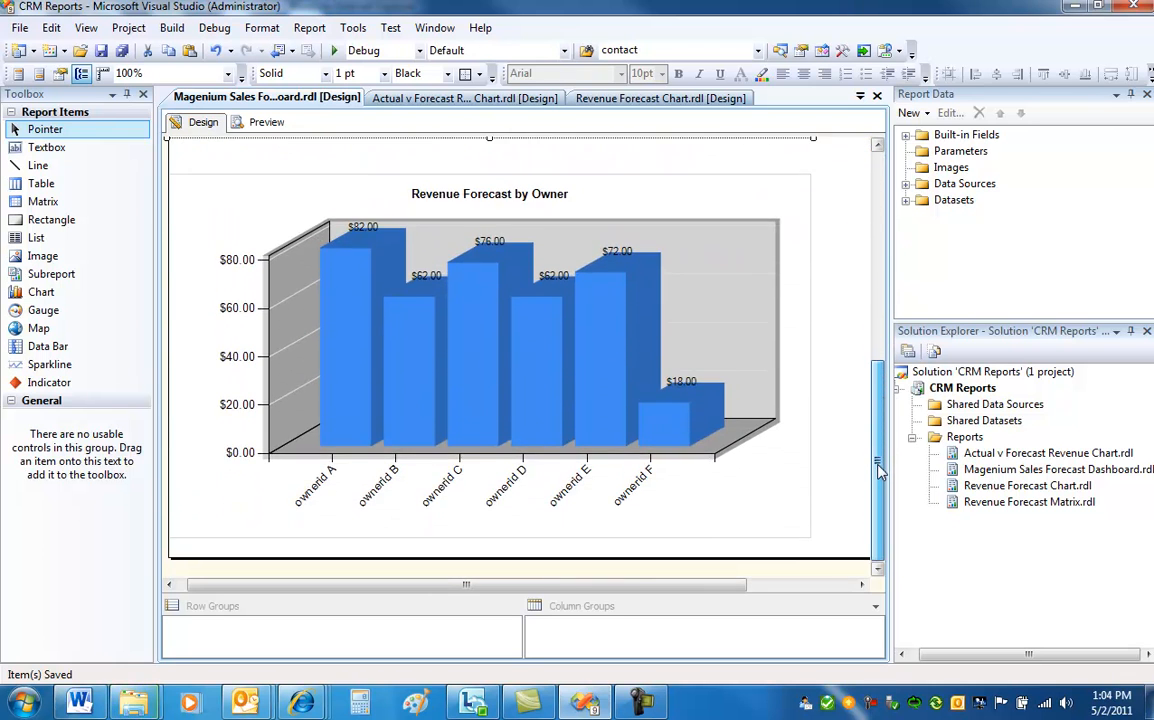
left_click(632, 197)
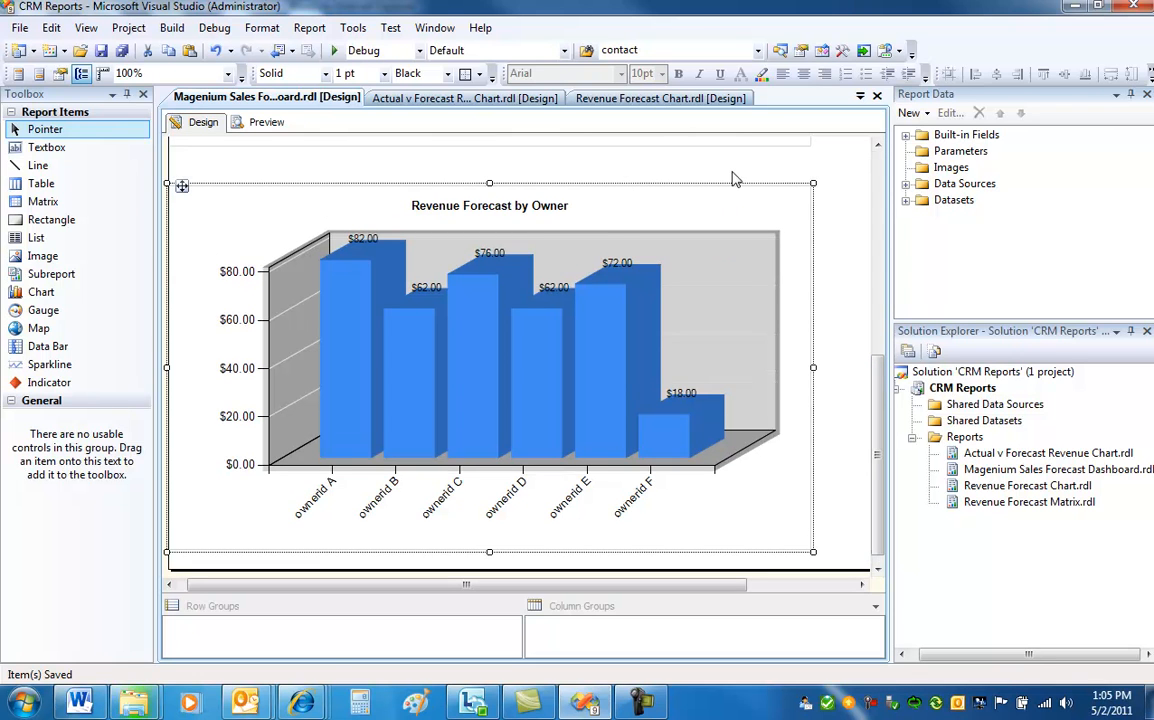
left_click(614, 217)
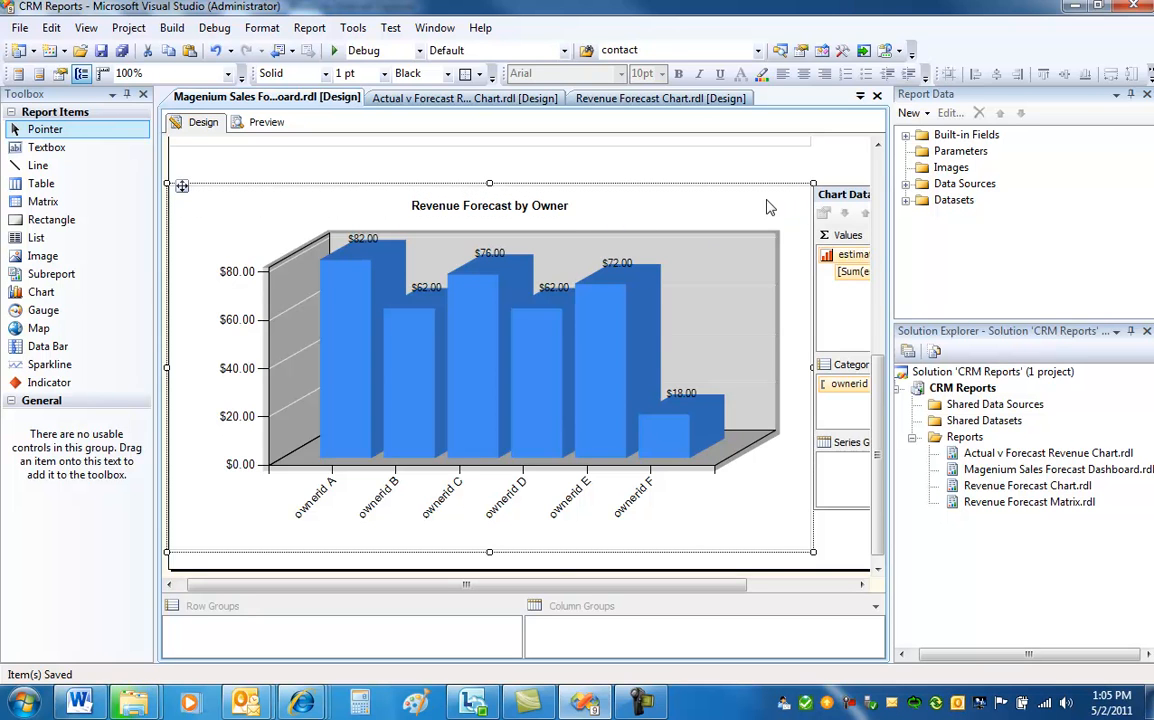
left_click_drag(665, 586, 801, 587)
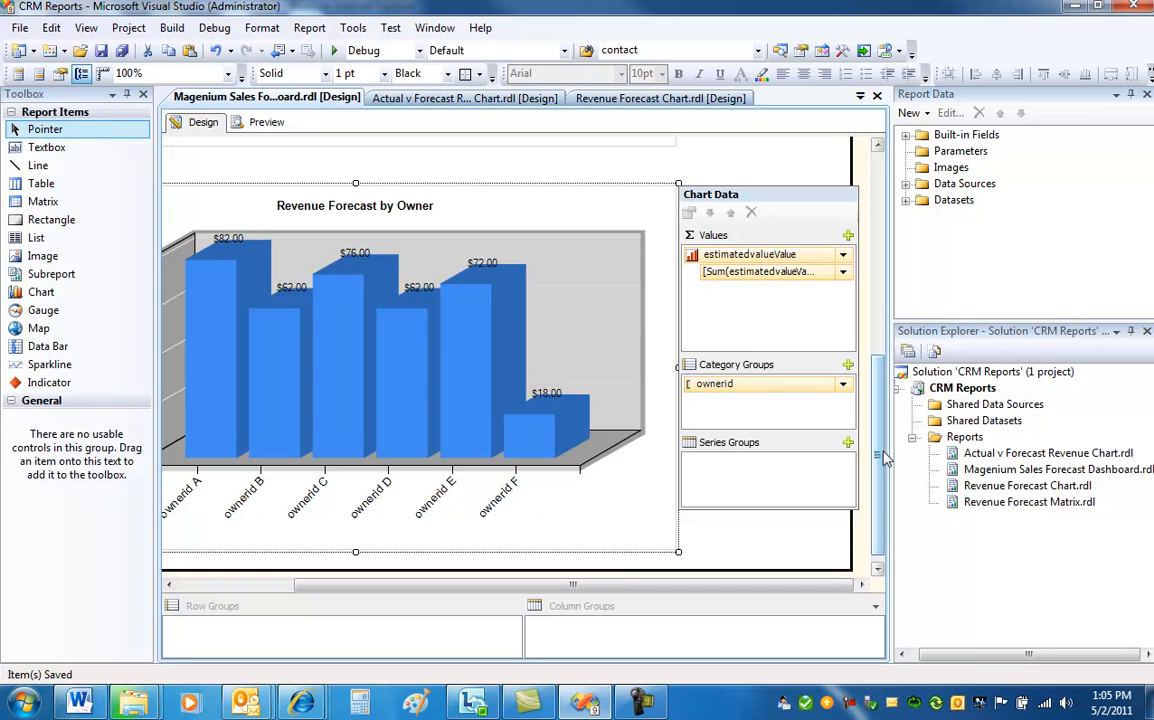
left_click_drag(878, 466, 878, 227)
left_click_drag(753, 588, 638, 588)
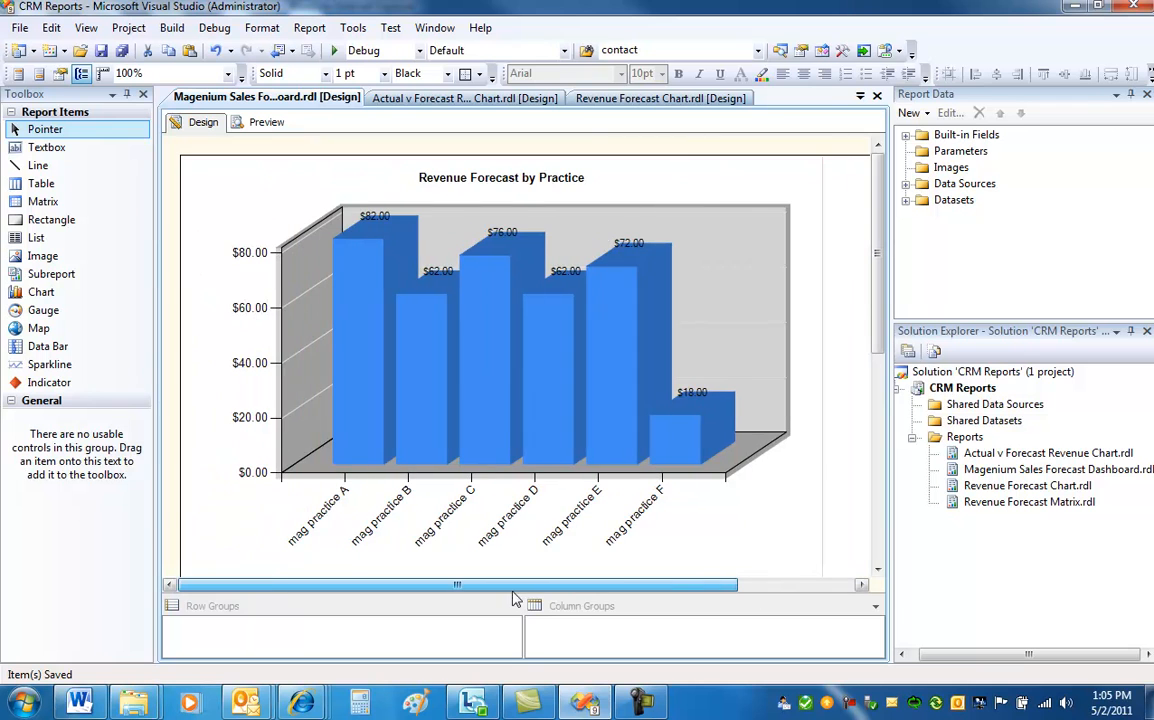
Preview the dashboard report and return to the design view.
left_click(264, 123)
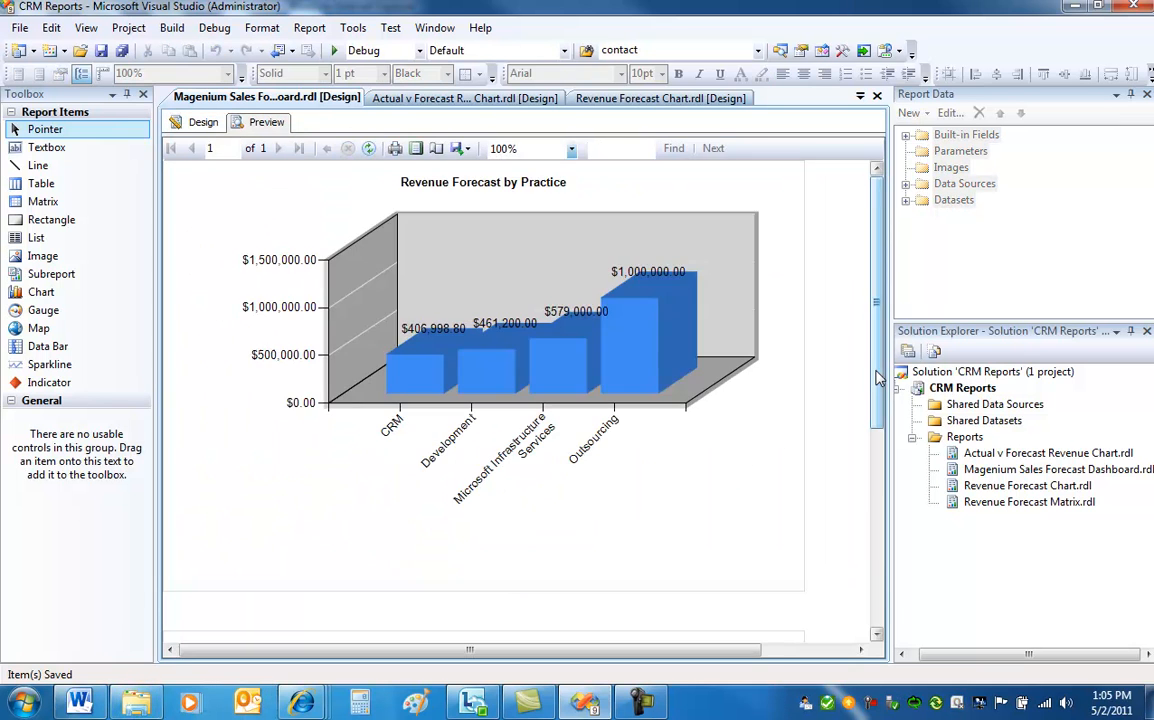
left_click_drag(876, 378, 883, 345)
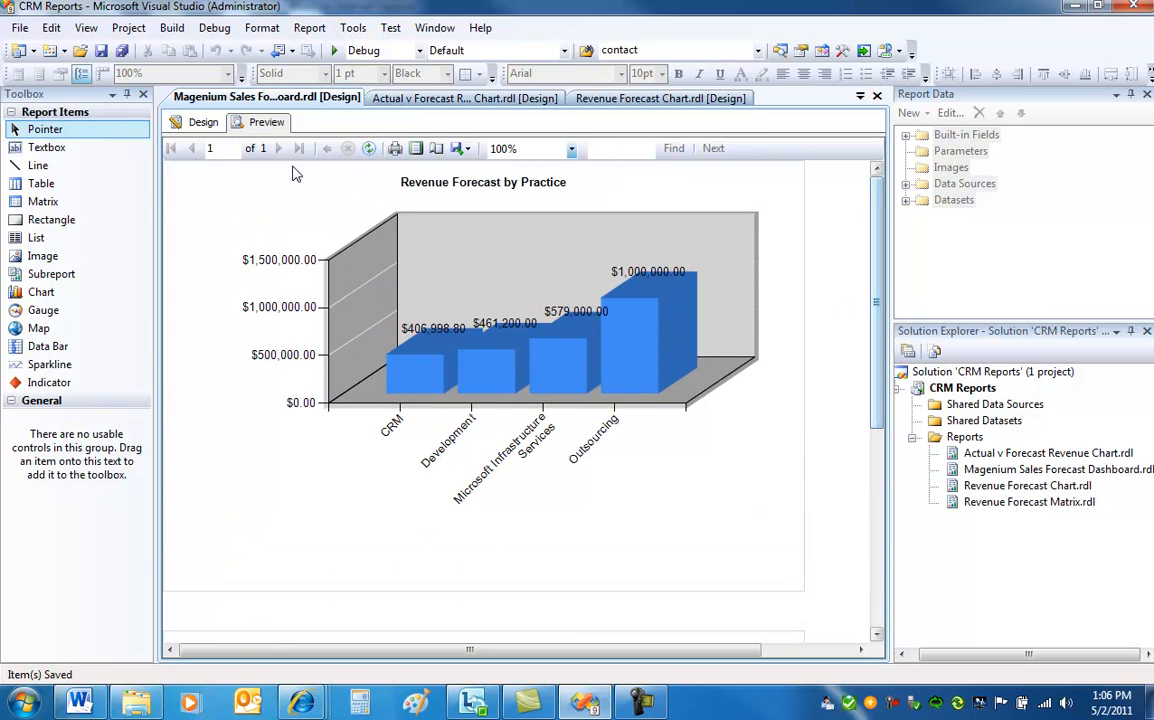
left_click(203, 122)
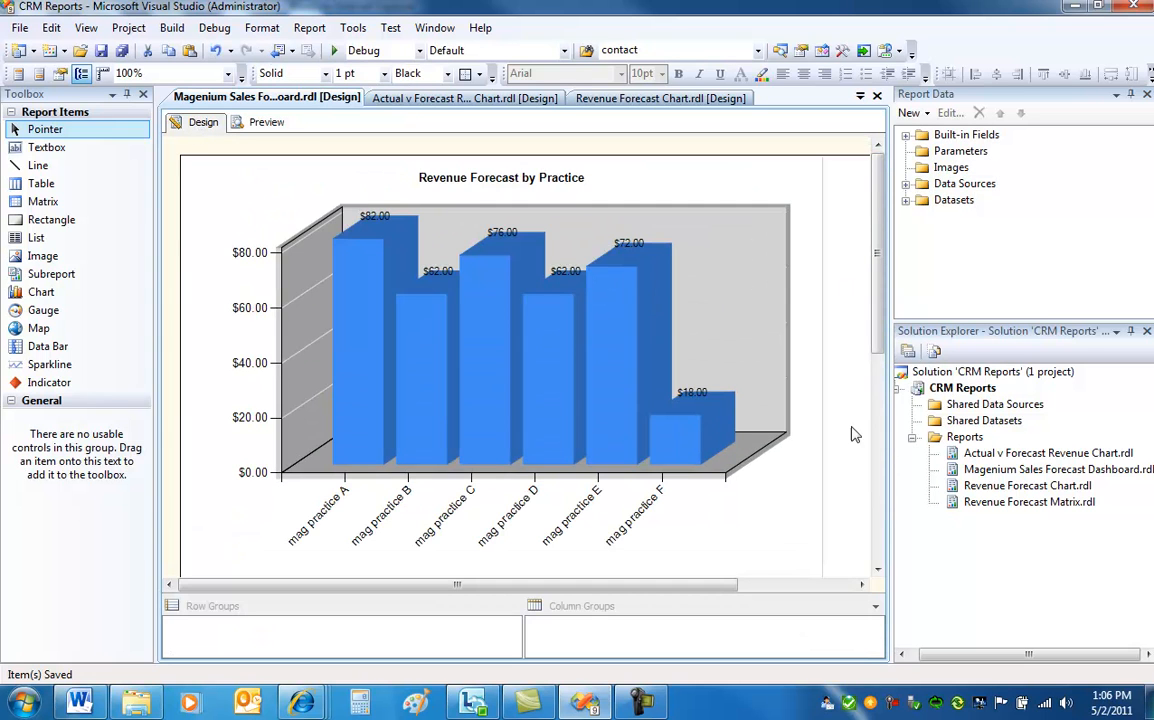
Save the Magenium Sales Forecast Dashboard.rdl report.
left_click(972, 475)
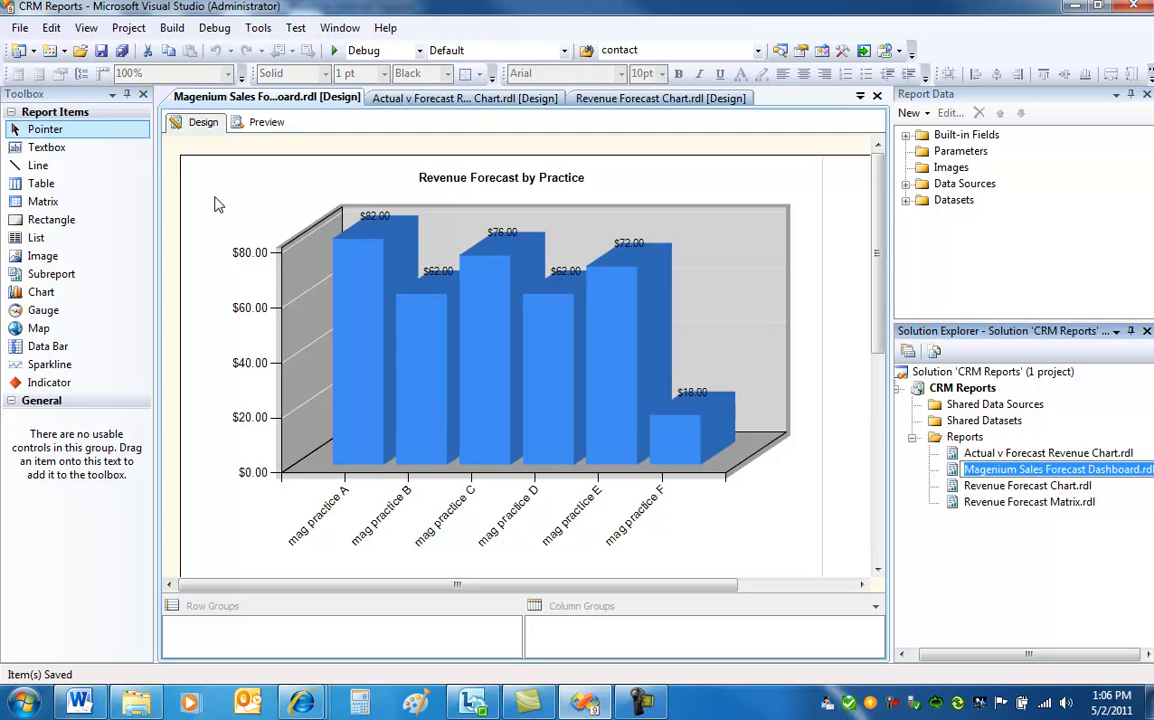
left_click(100, 54)
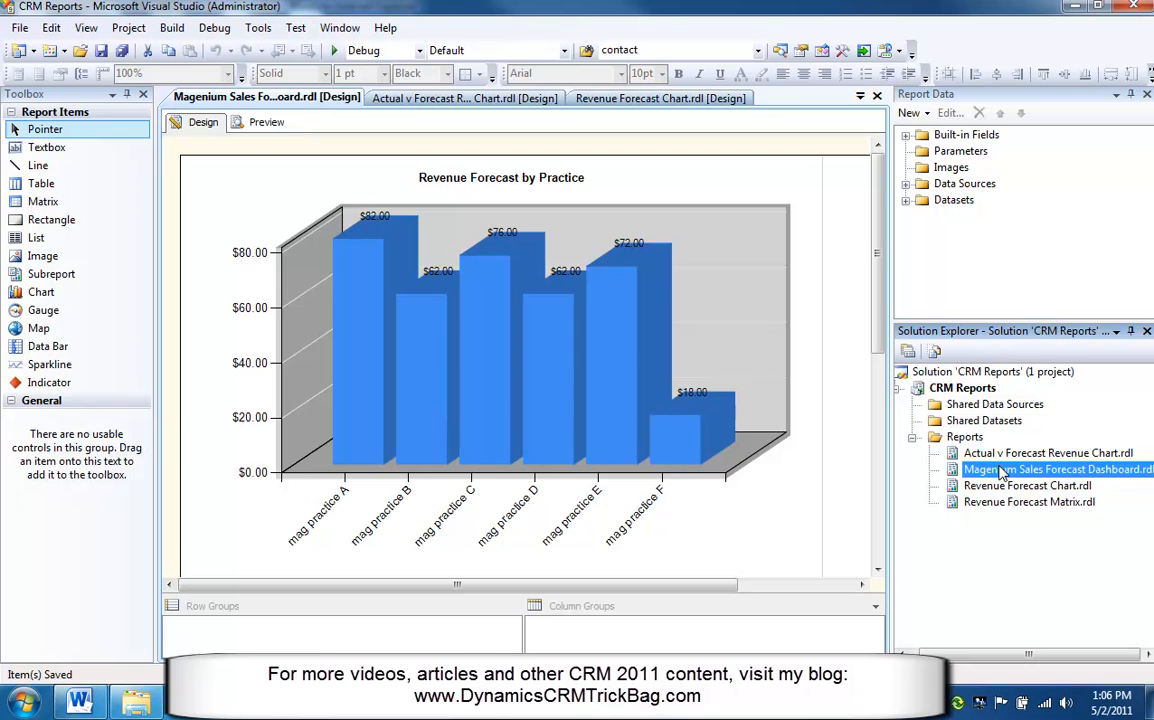
Switch to the Dynamics CRM reports list in Internet Explorer and start a new report record.
left_click(250, 702)
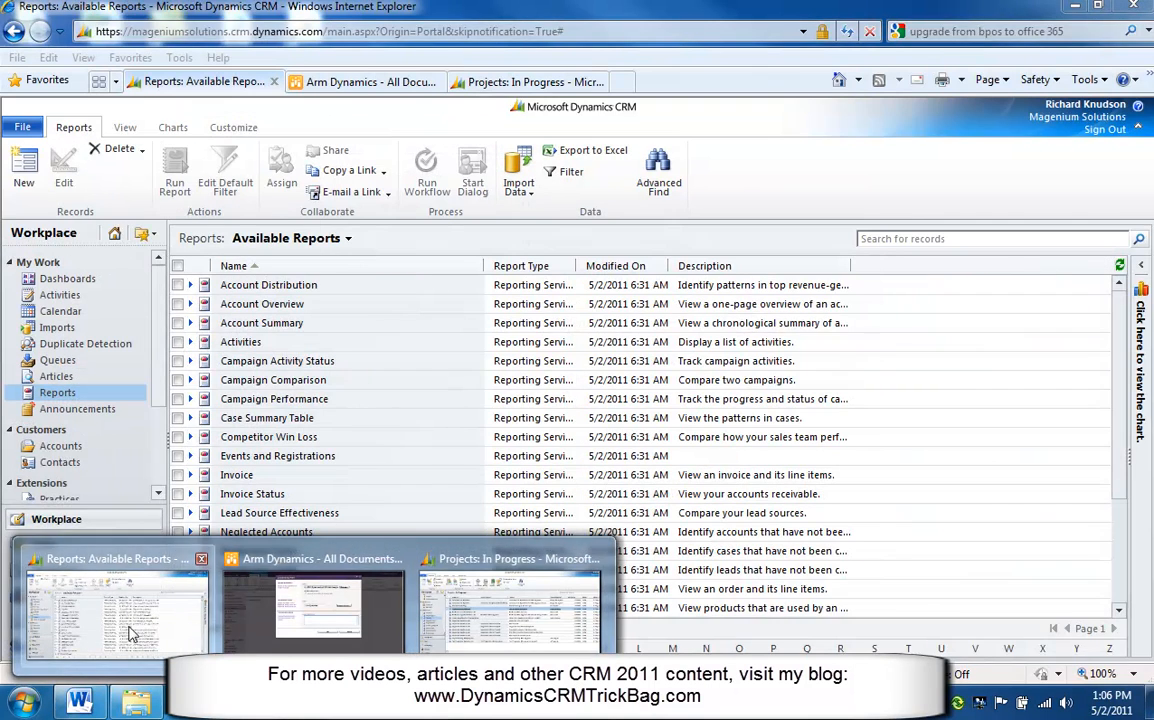
left_click(172, 620)
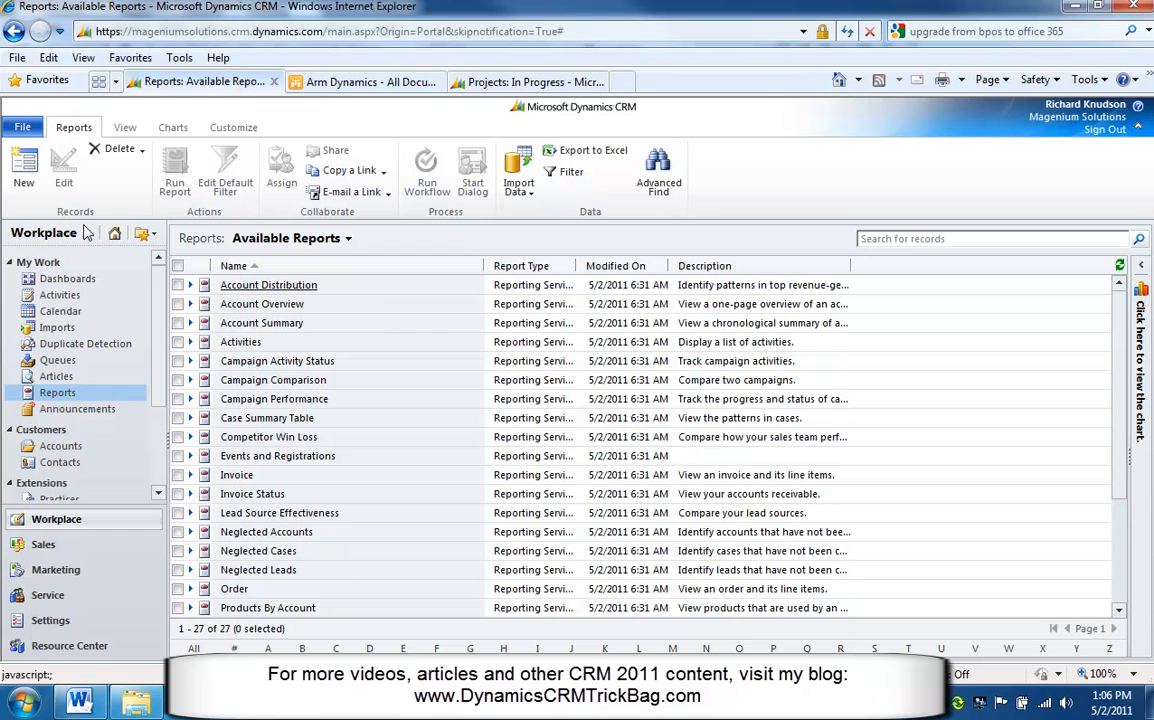
left_click(20, 168)
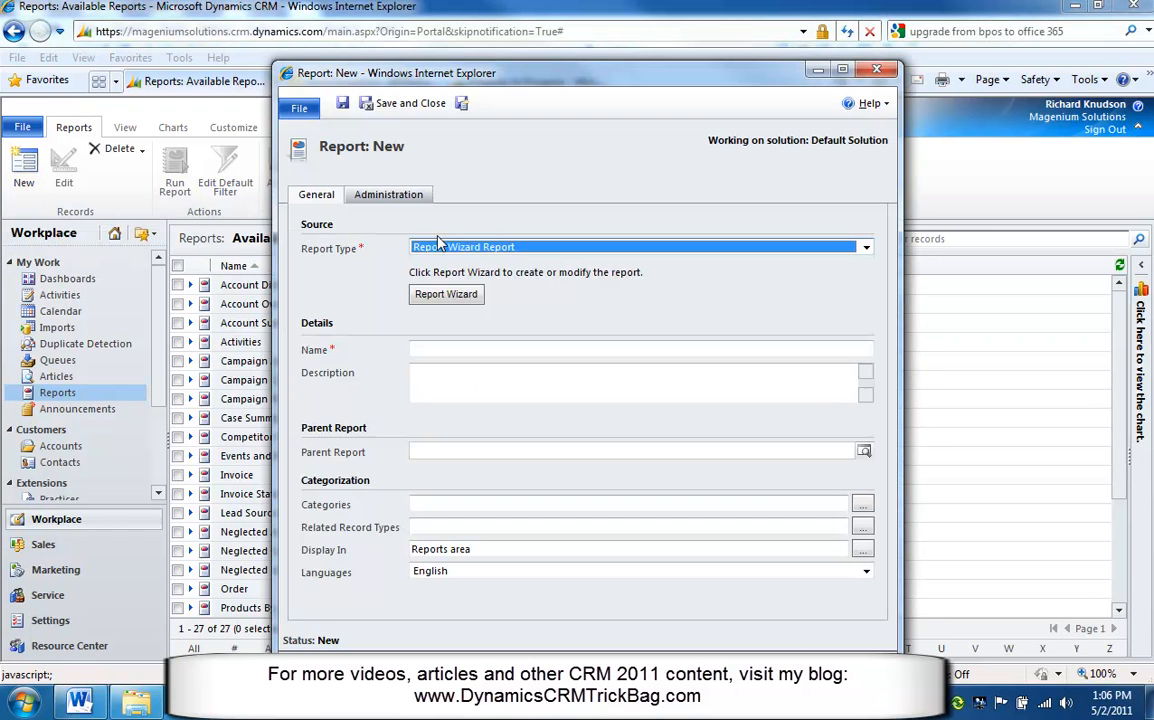
Set the report type to Existing File, upload Magenium Sales Forecast Dashboard.rdl, and save and close the new report.
left_click(467, 249)
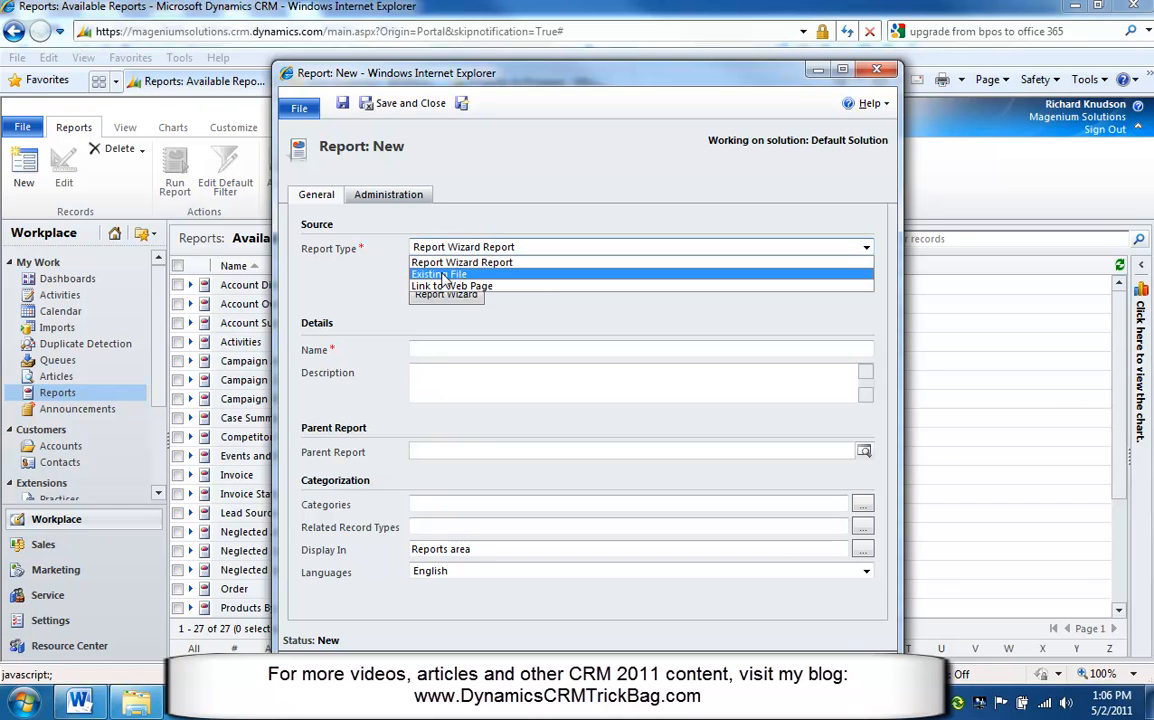
left_click(443, 276)
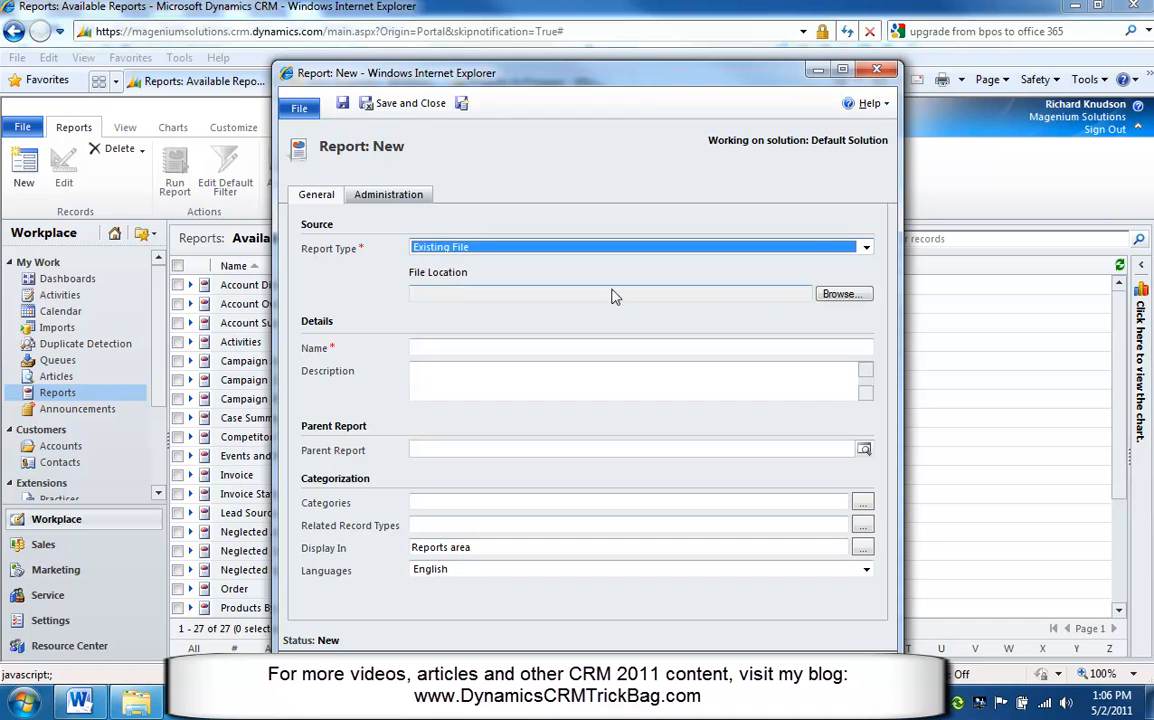
left_click(838, 293)
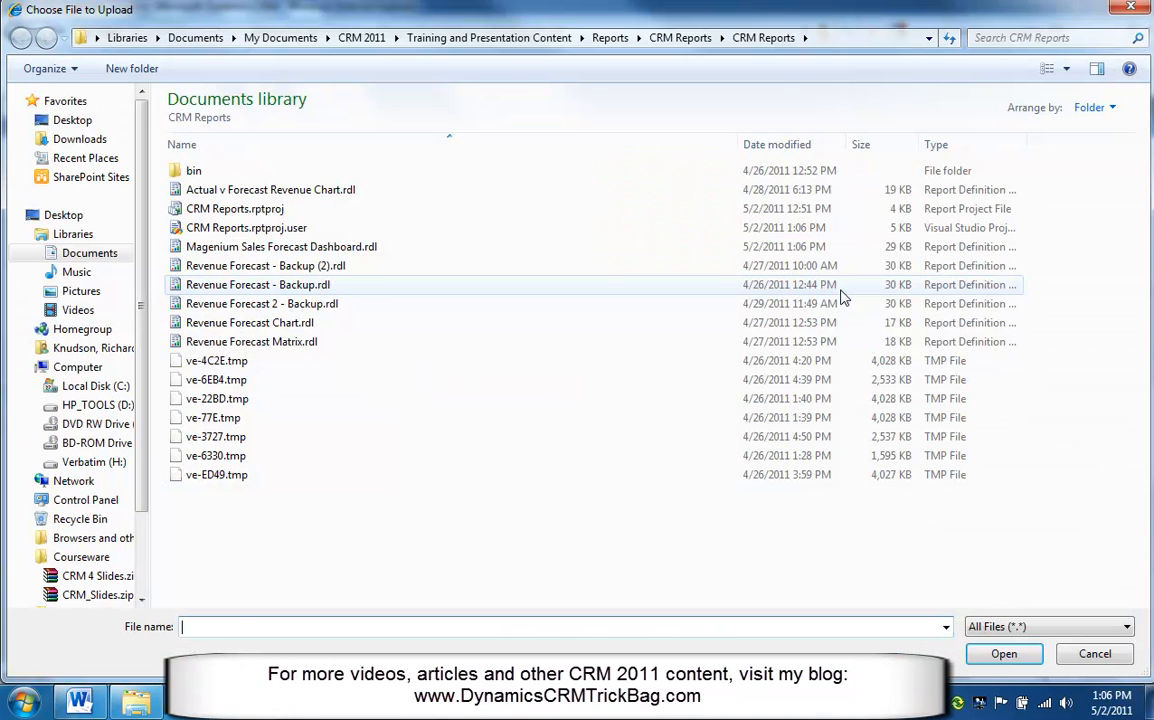
left_click(320, 247)
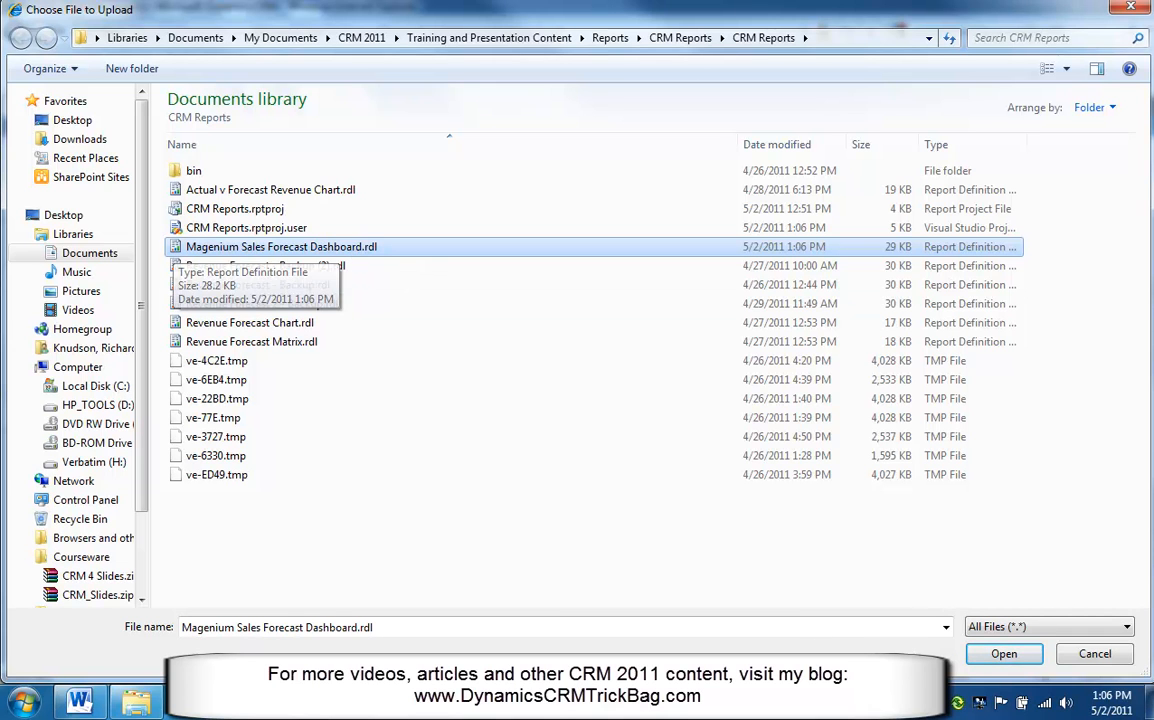
left_click(1002, 653)
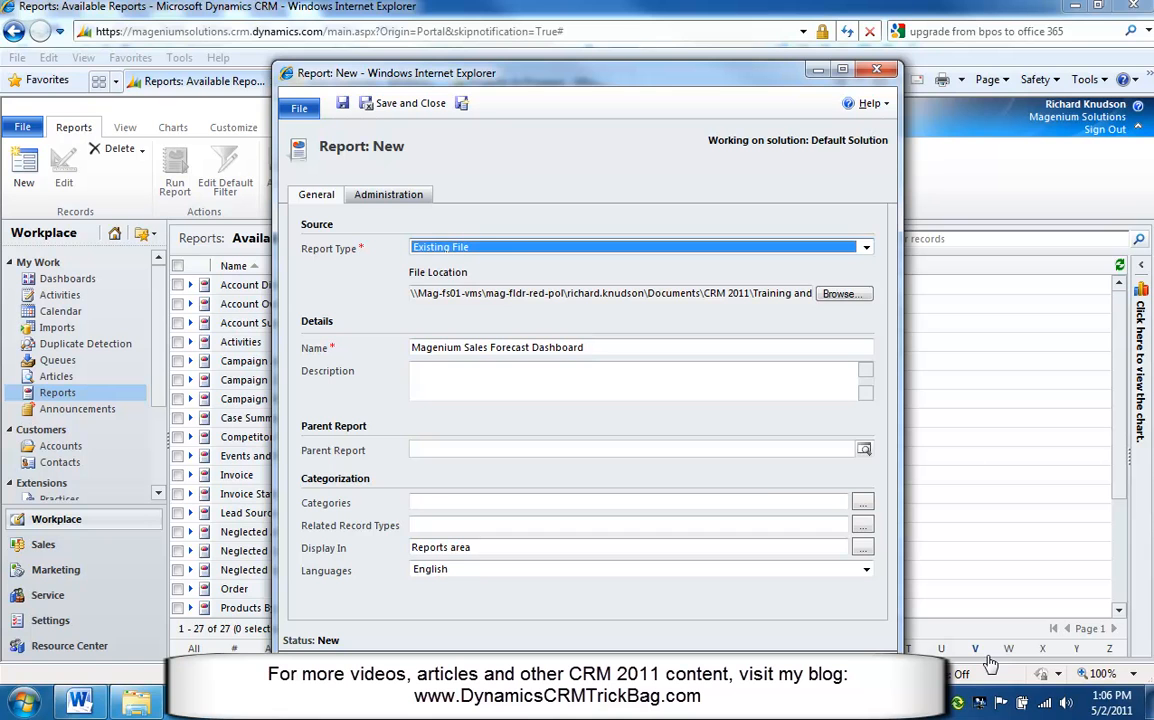
left_click(412, 104)
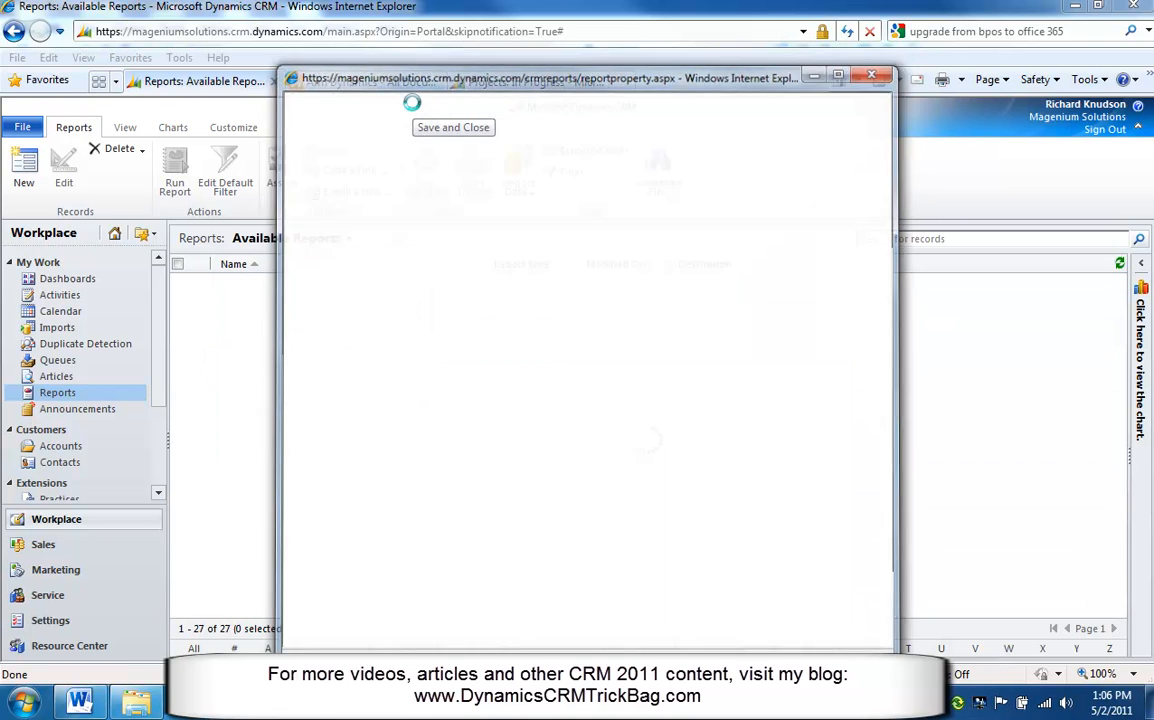
Run the Magenium Sales Forecast Dashboard report in a maximized viewer, scroll through its charts, and close it.
left_click(433, 534)
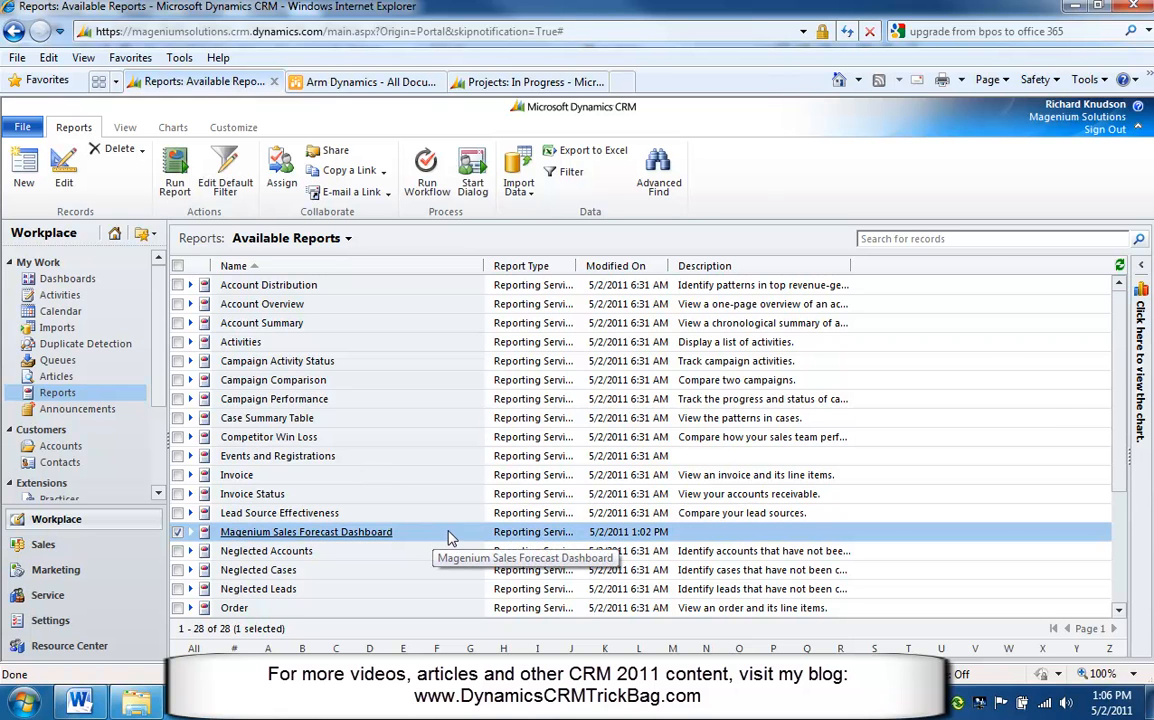
double_click(449, 538)
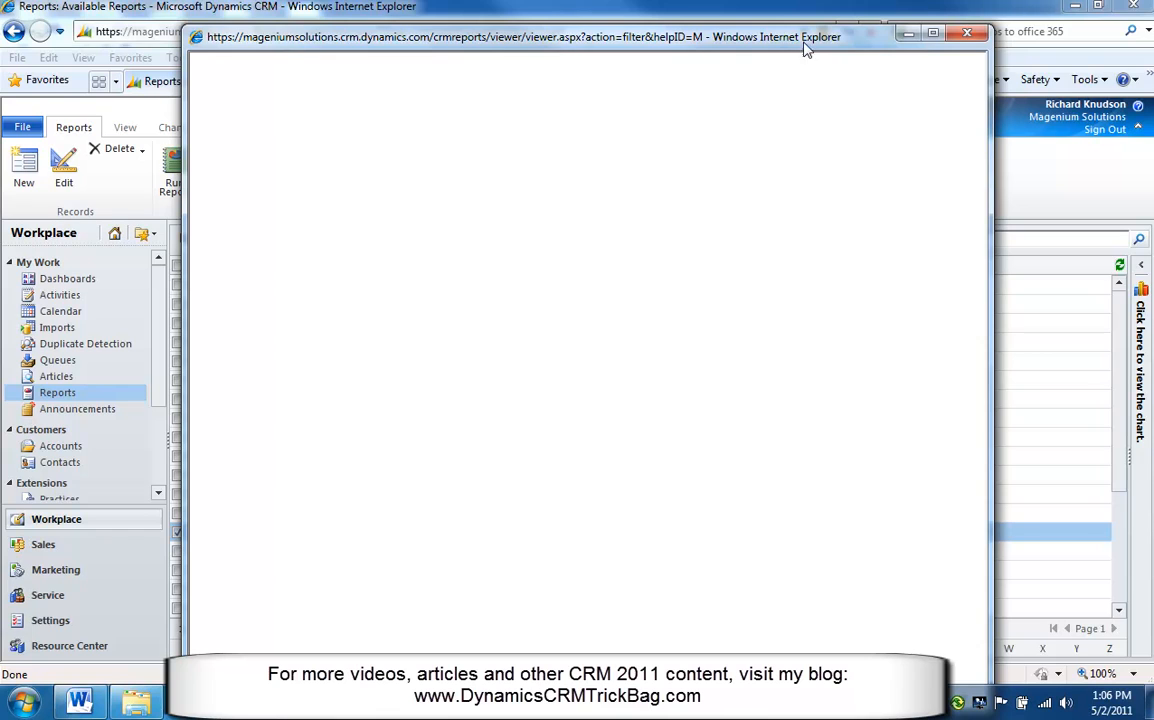
left_click(933, 35)
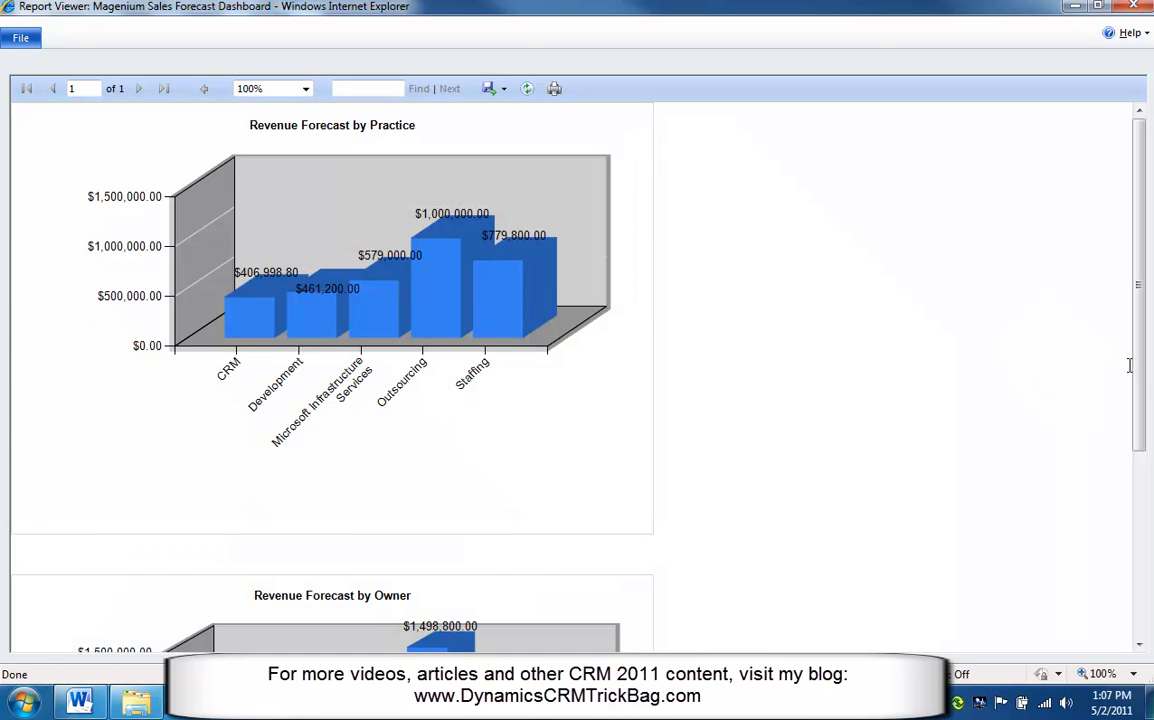
left_click_drag(1141, 379, 757, 250)
left_click_drag(1138, 339, 1134, 170)
left_click(1133, 6)
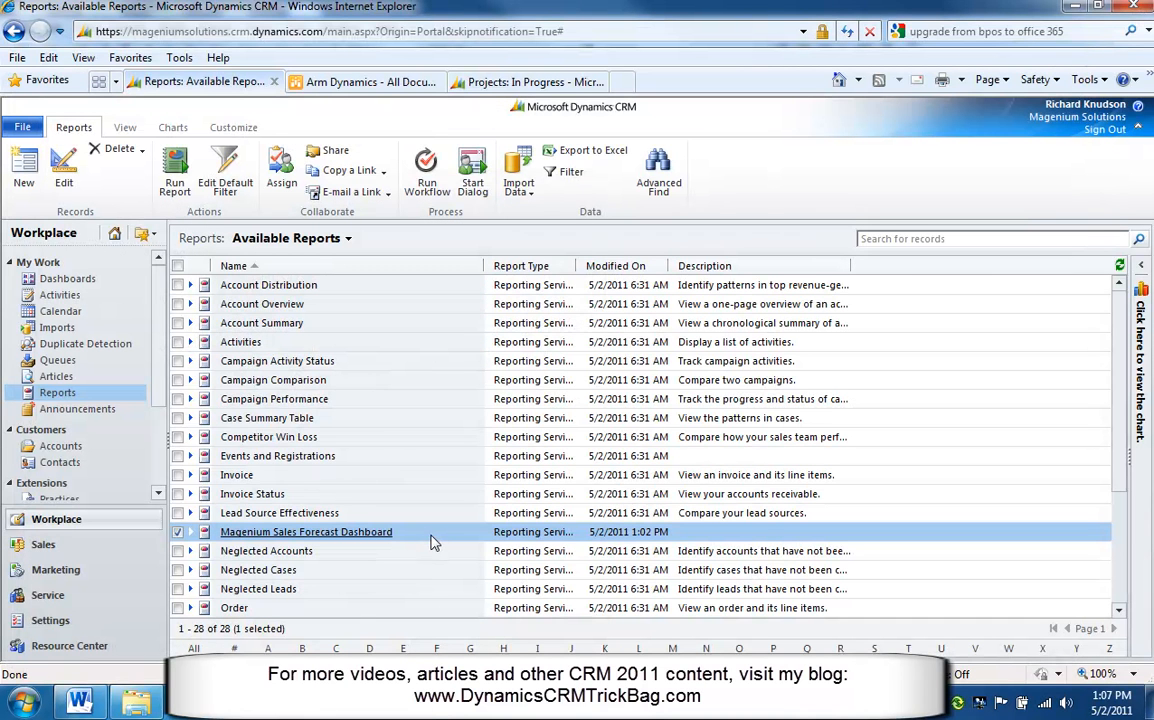